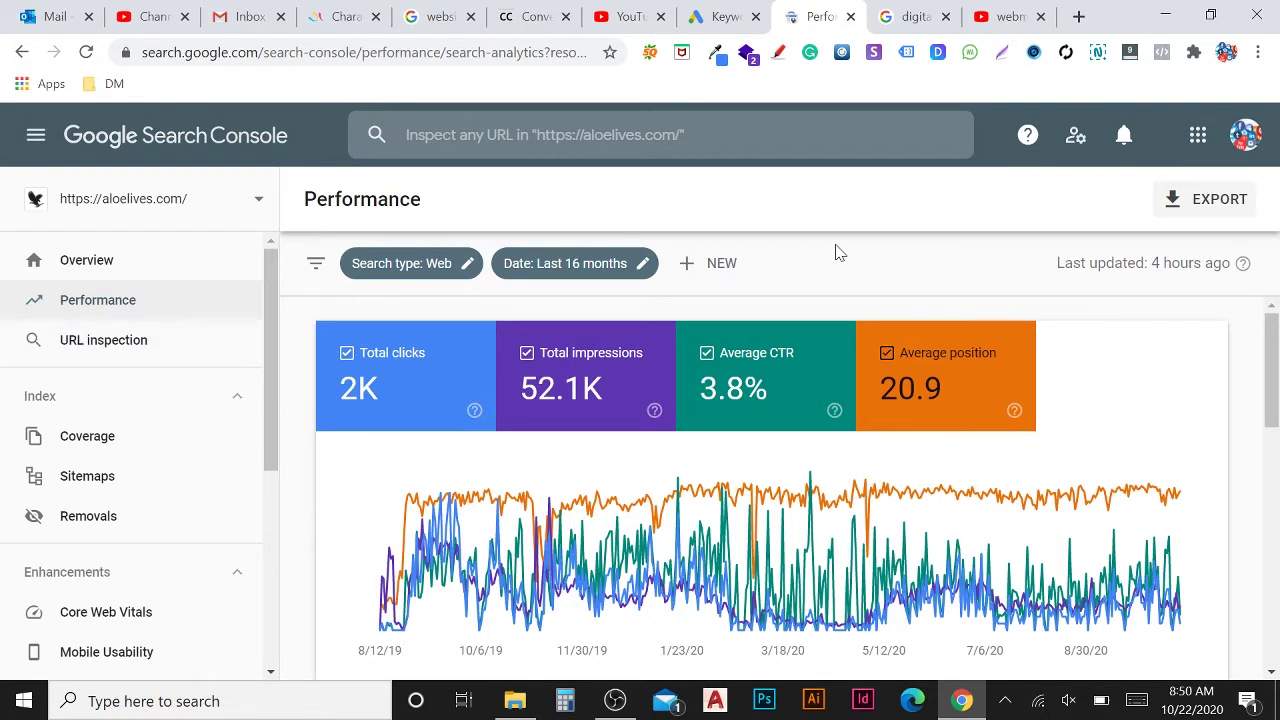
- Examine the organic listings, ads and page links in the Google results for "digital marketing course"
left_click(908, 17)
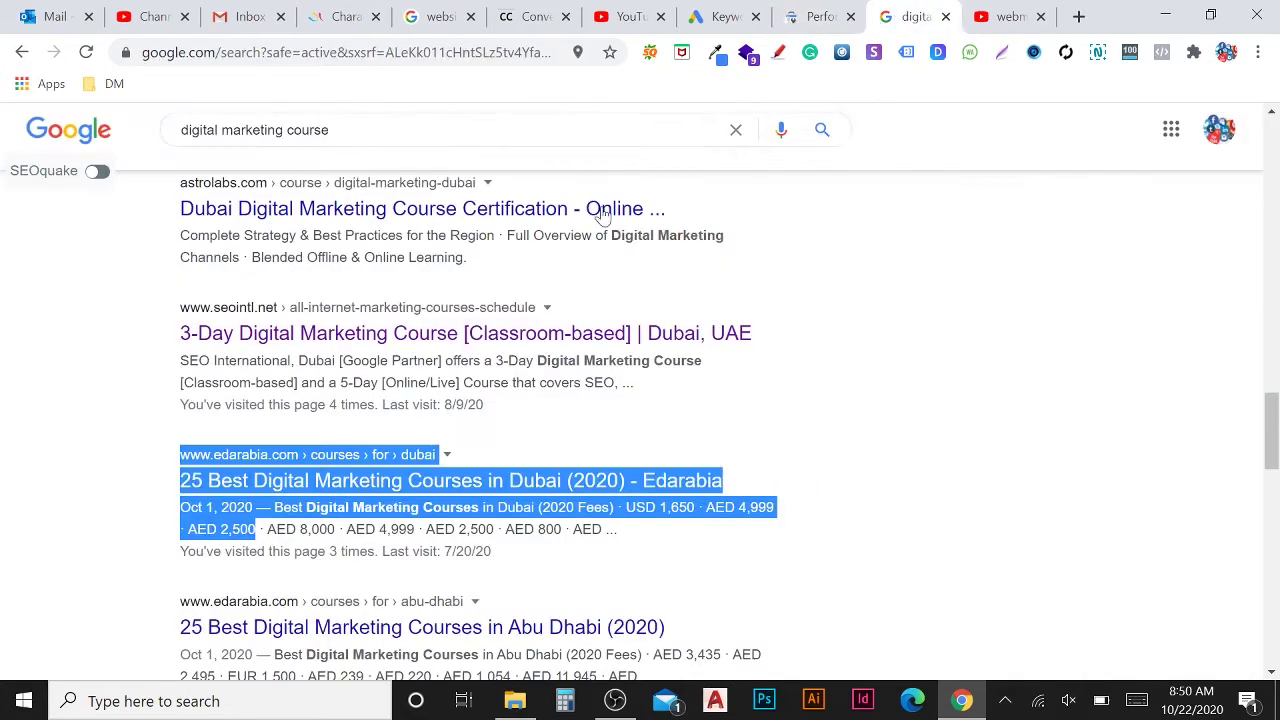
scroll(854, 369, "up", 9)
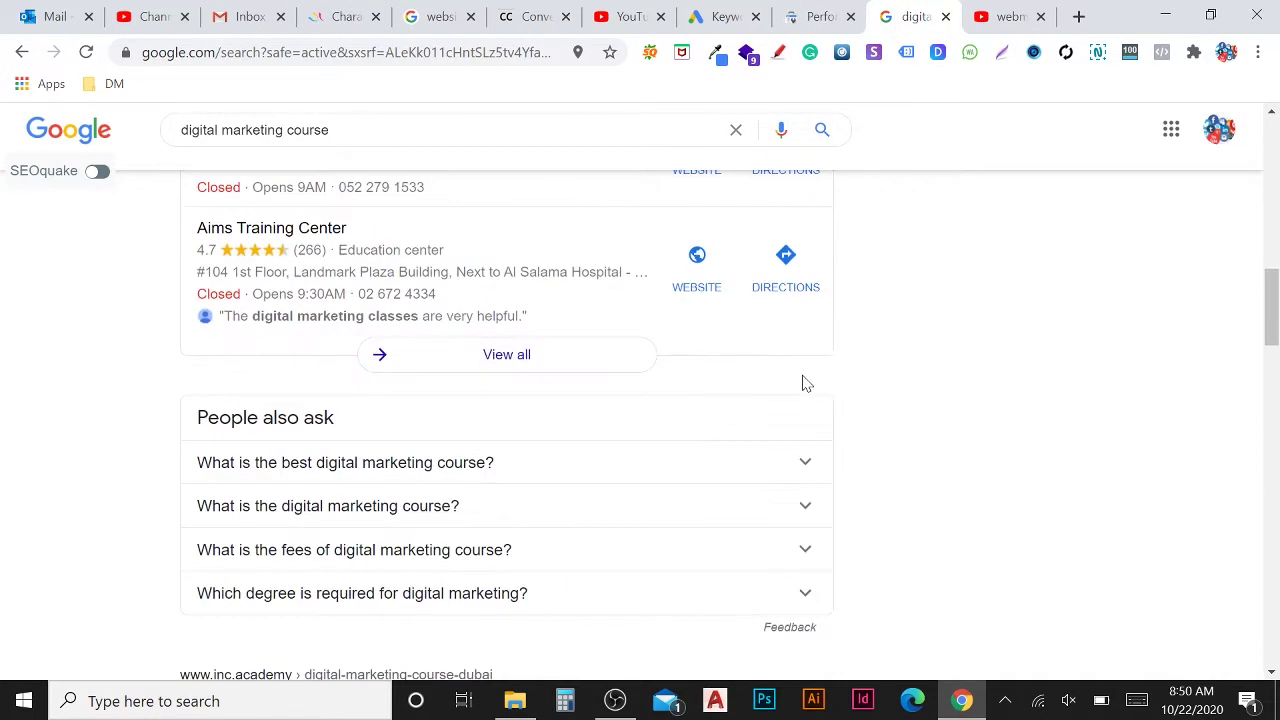
scroll(796, 385, "down", 4)
scroll(796, 385, "down", 1)
left_click_drag(174, 214, 166, 600)
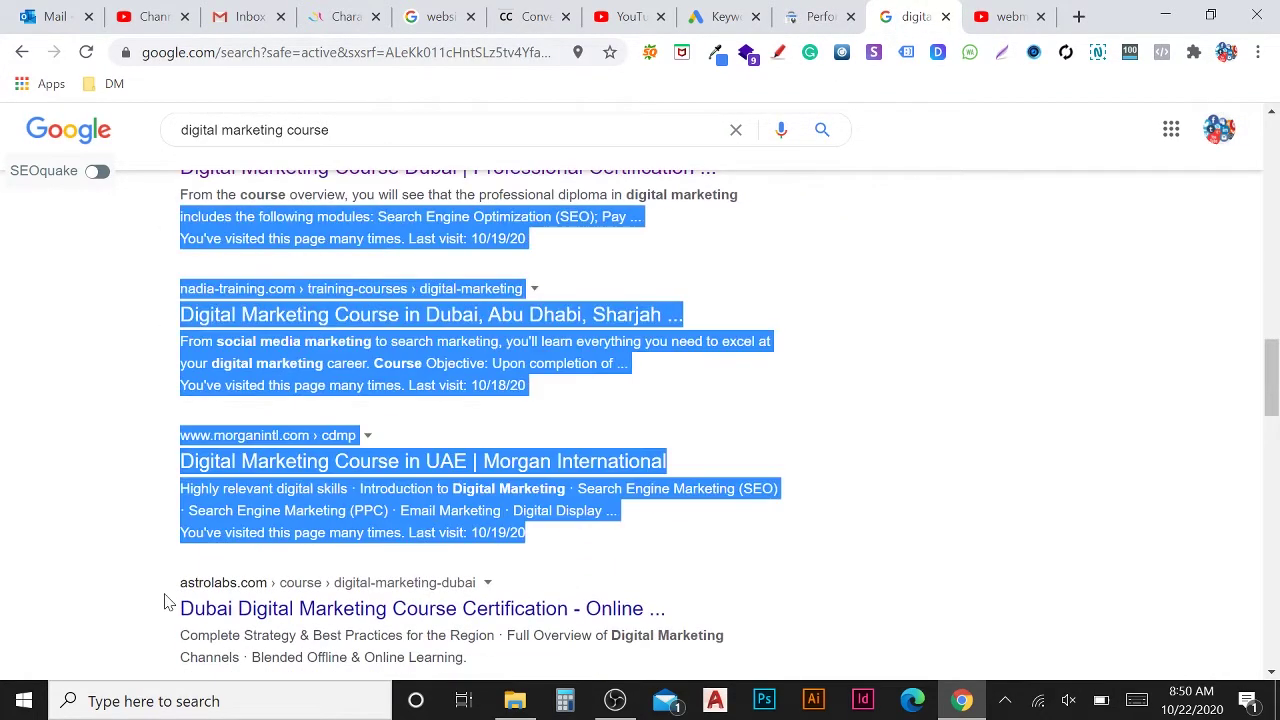
left_click(826, 601)
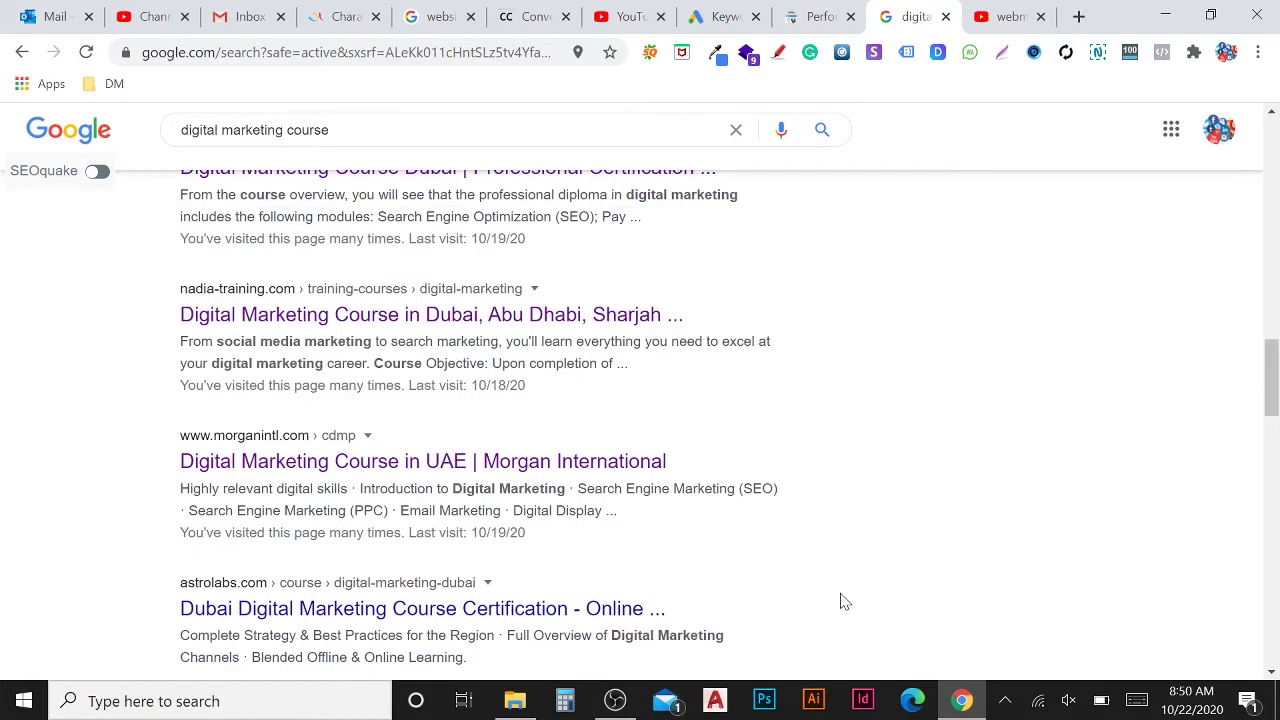
scroll(843, 600, "up", 8)
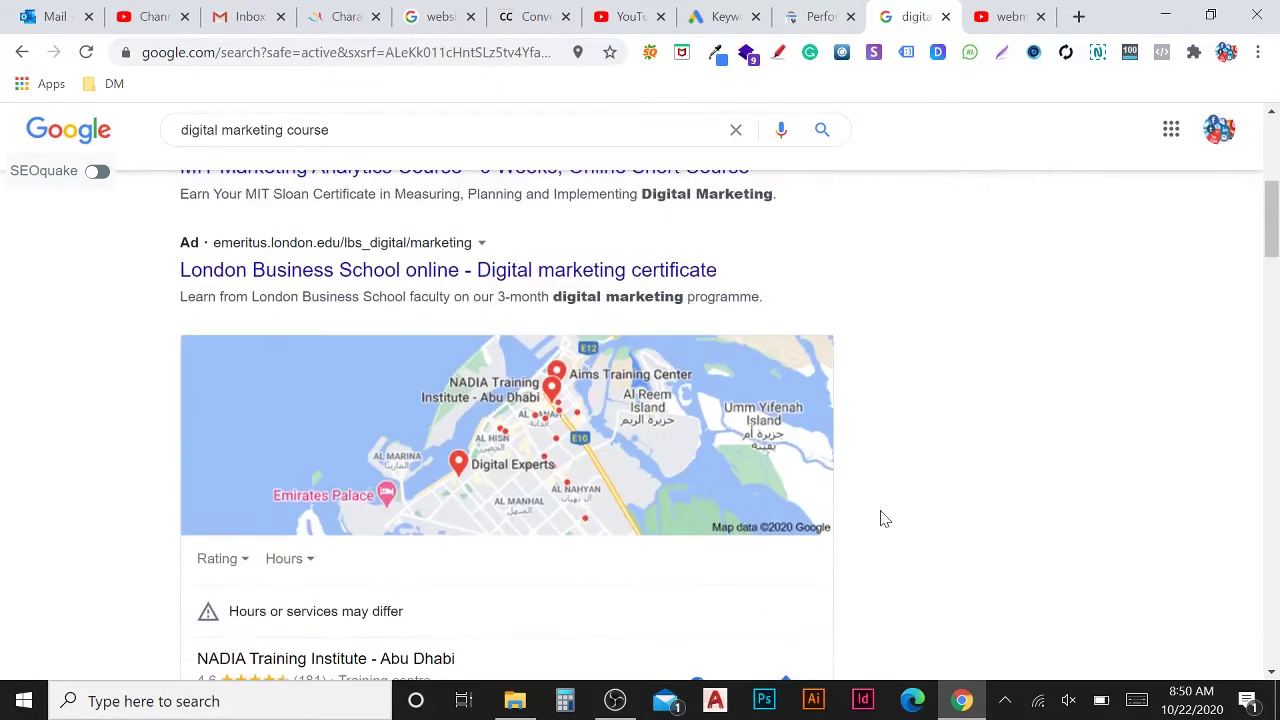
scroll(884, 518, "down", 15)
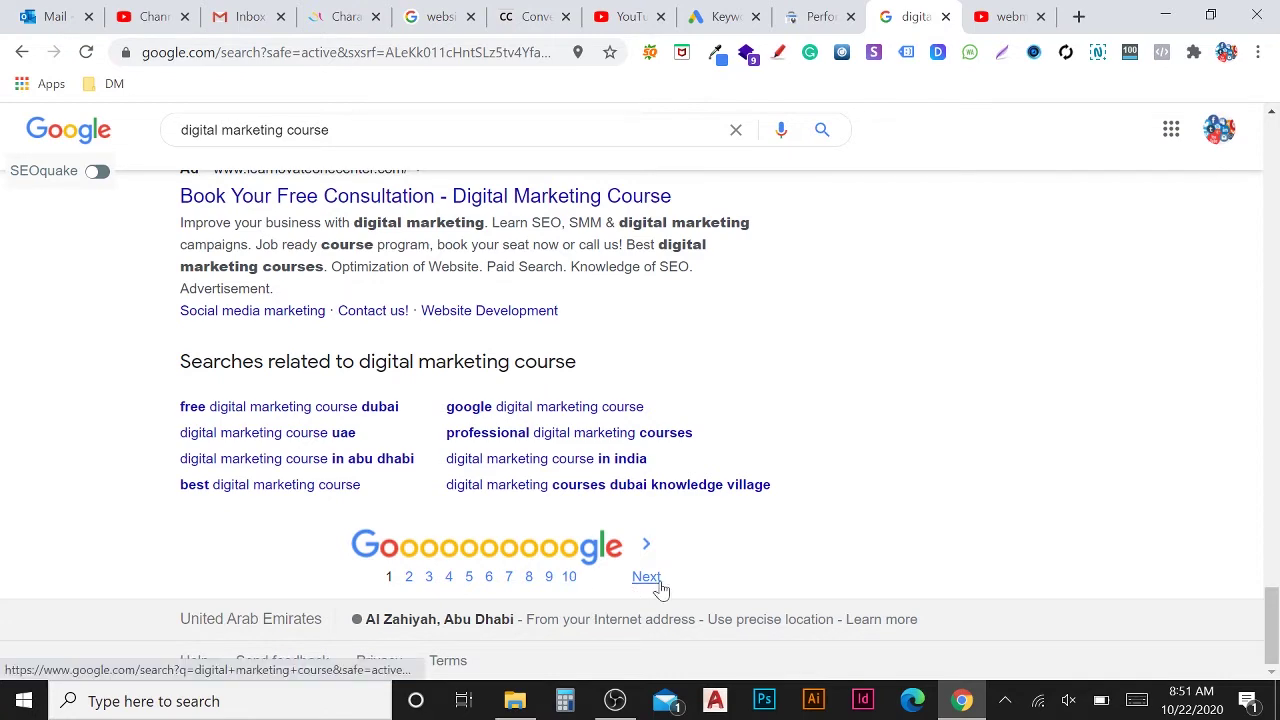
- Compare the Total impressions metric in the Search Console performance report with the result pages of the "digital marketing course" search
left_click(818, 17)
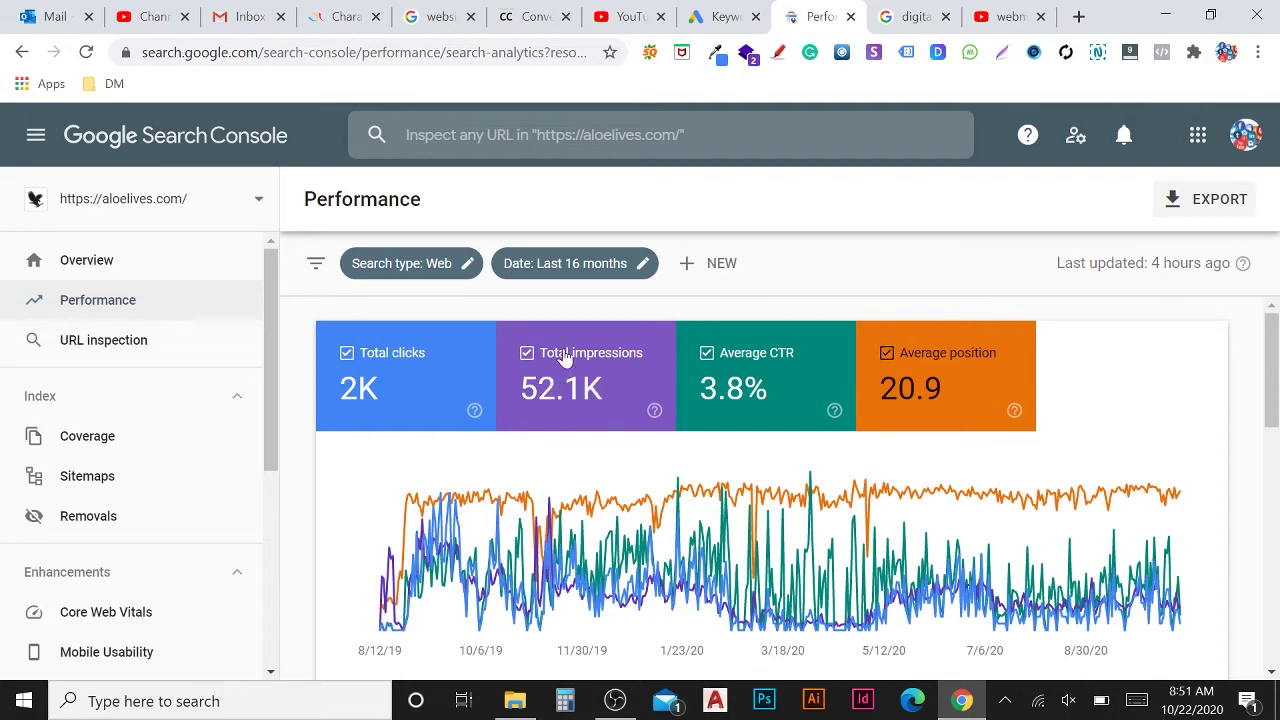
left_click(905, 17)
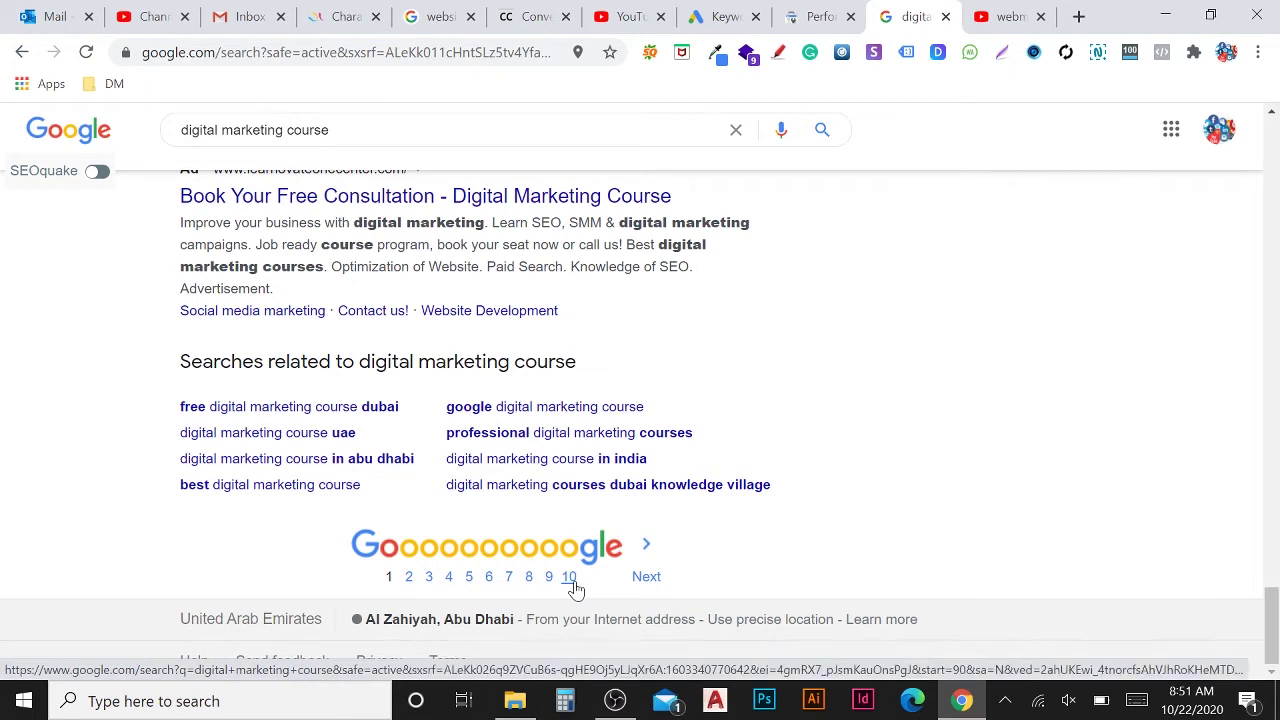
left_click(815, 16)
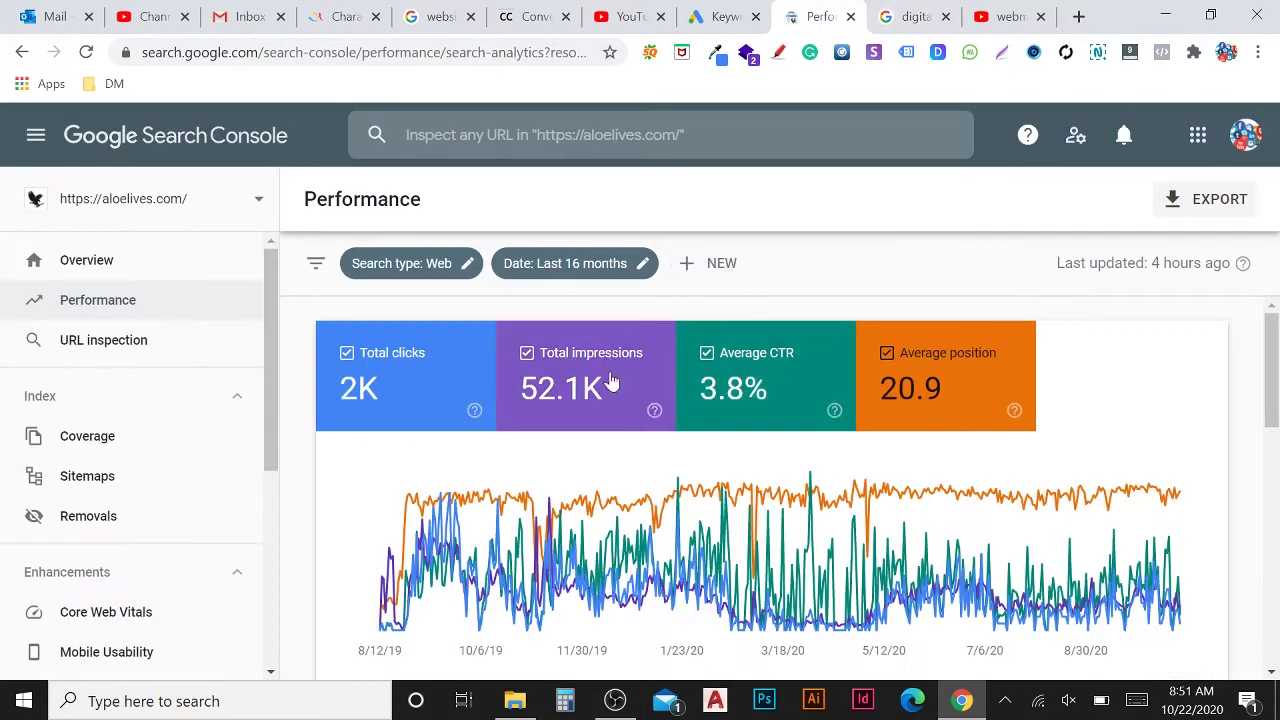
left_click(885, 18)
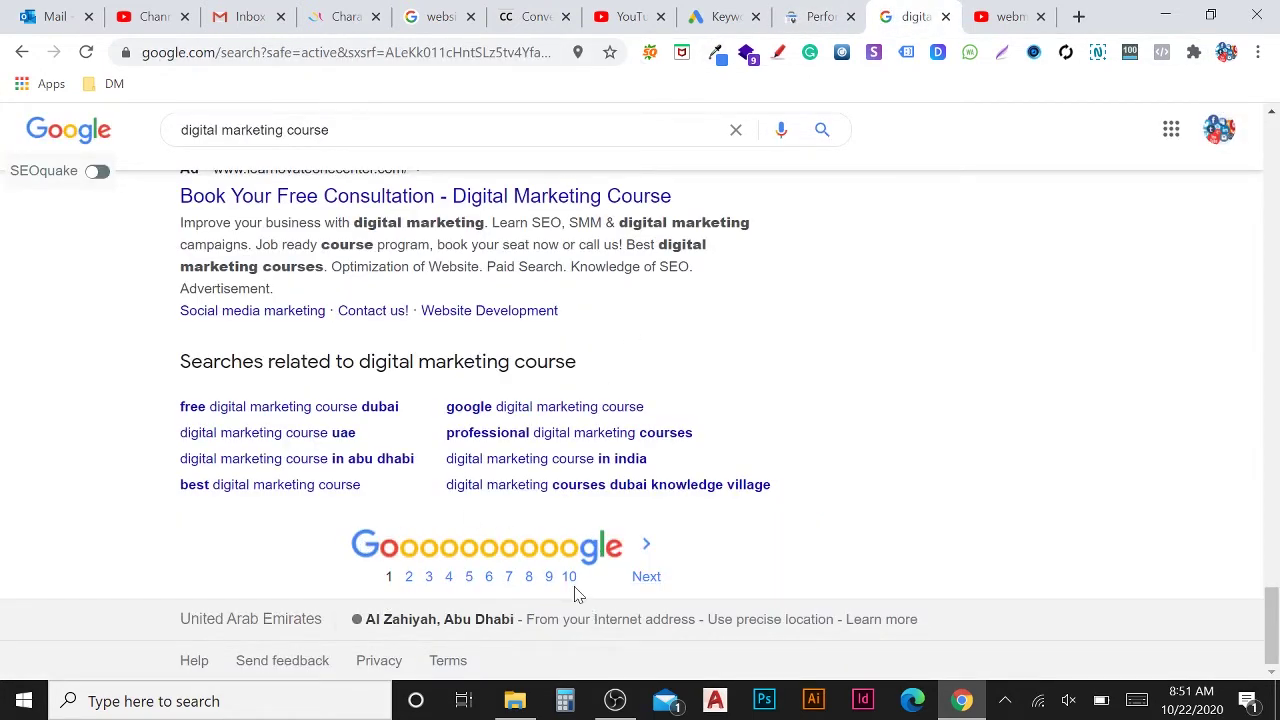
key("ctrl+shift+Tab")
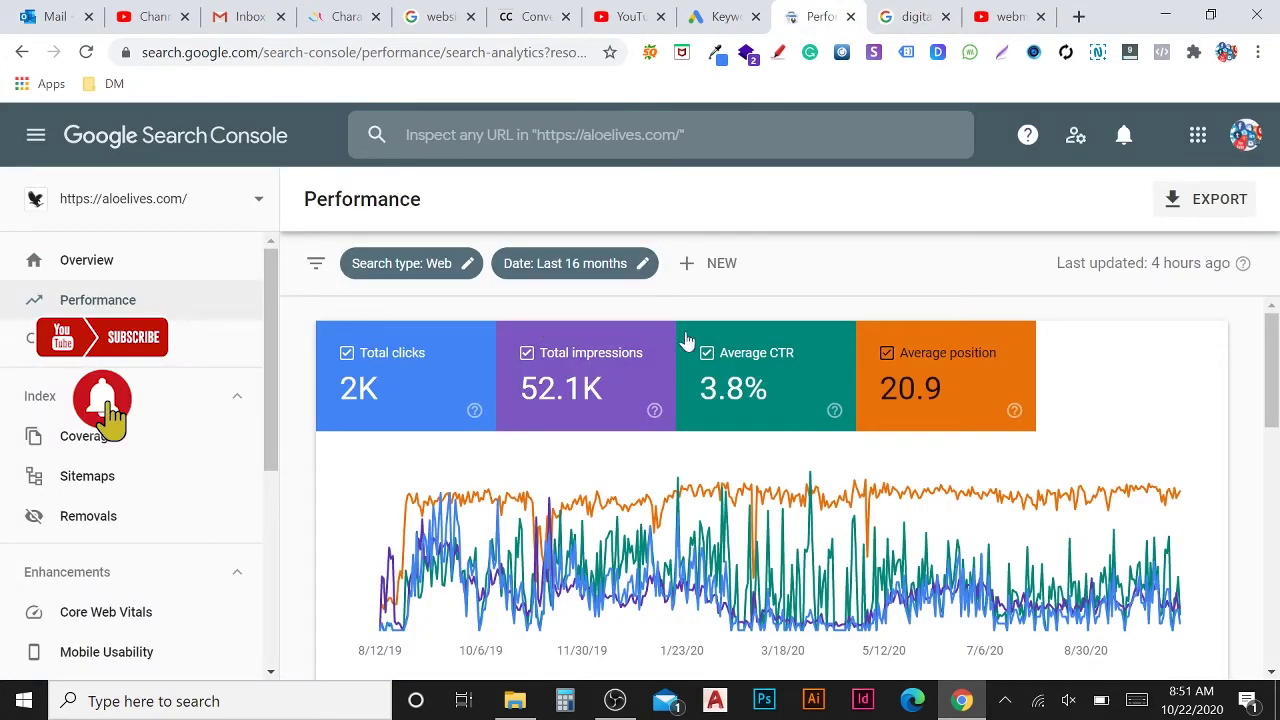
left_click(910, 17)
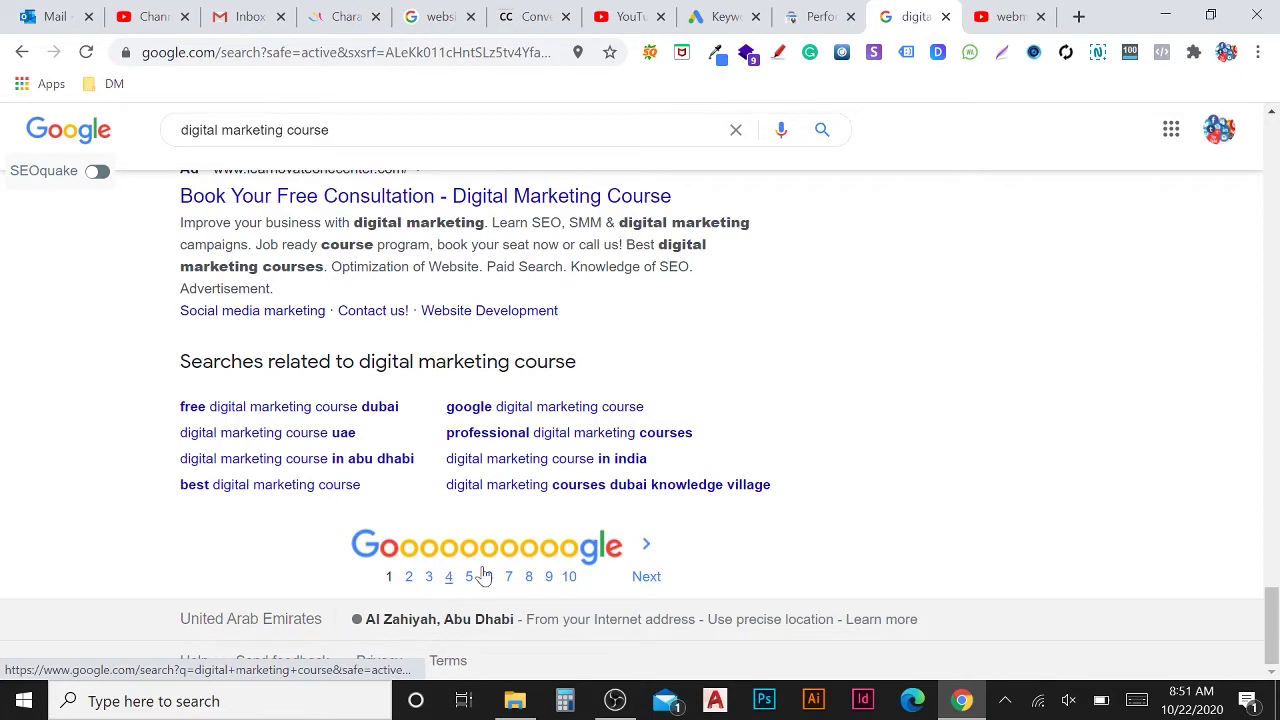
left_click(790, 15)
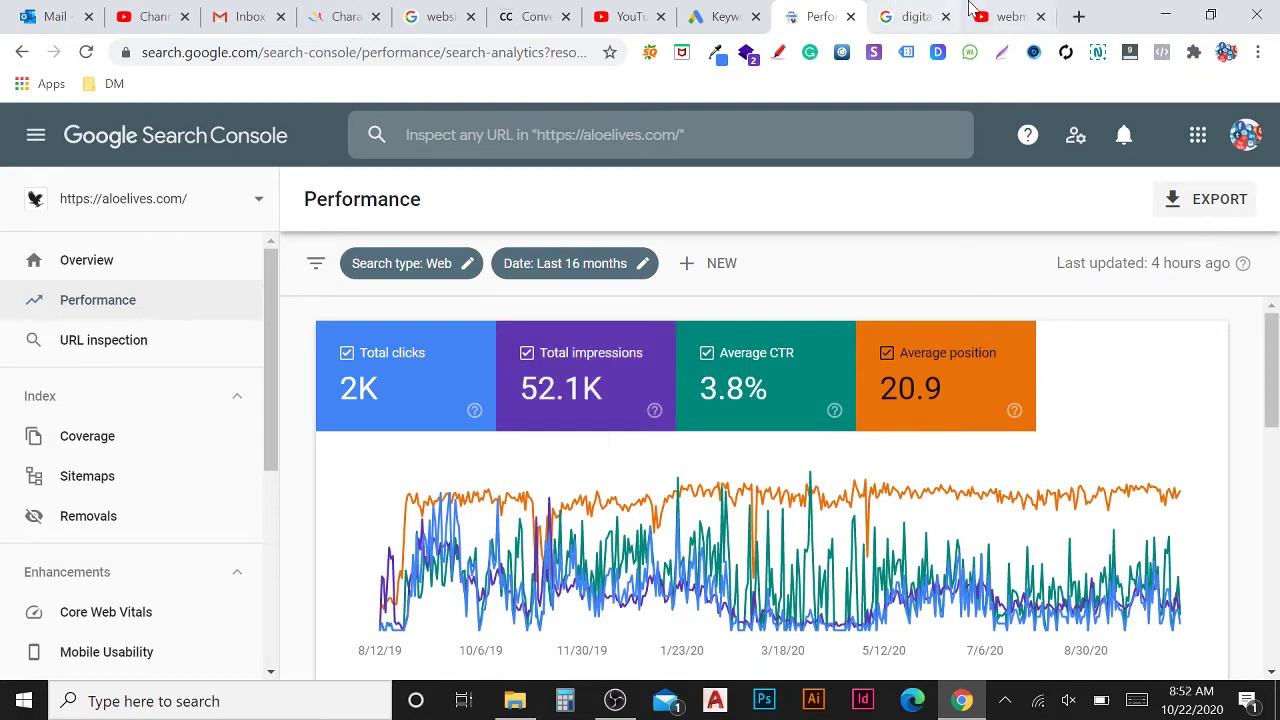
left_click(912, 16)
scroll(432, 421, "up", 12)
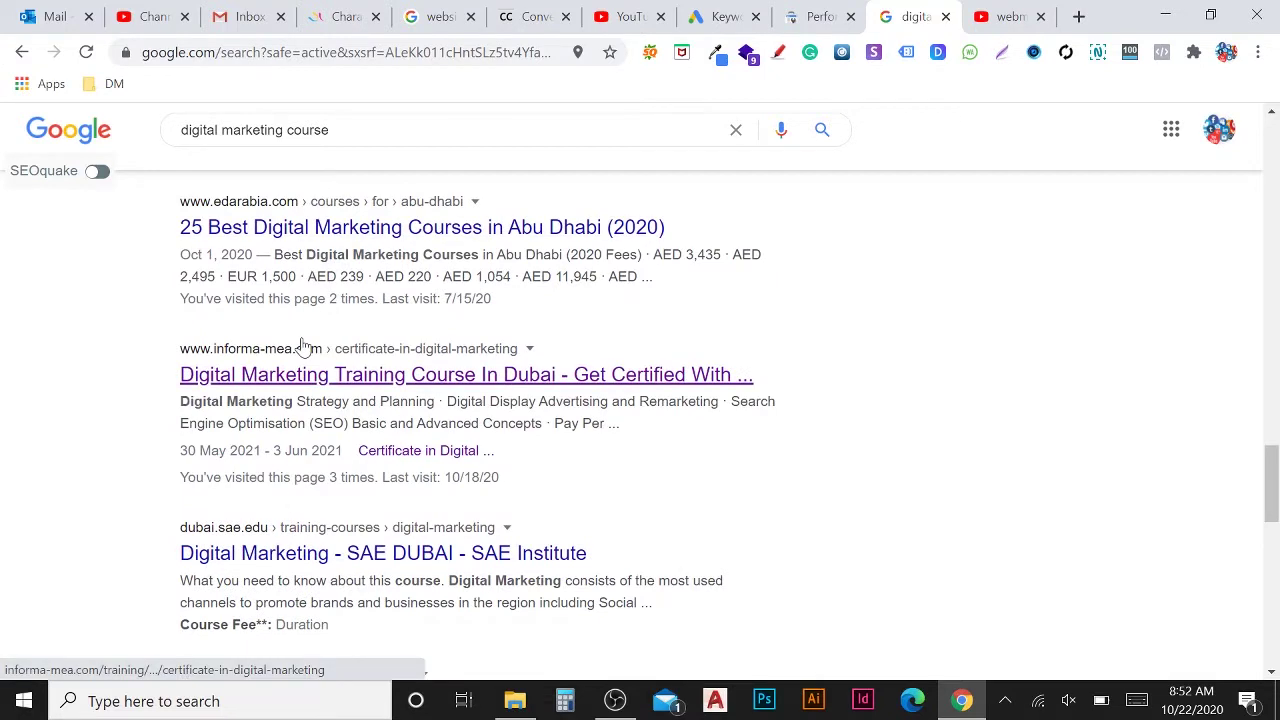
key("ctrl+shift+Tab")
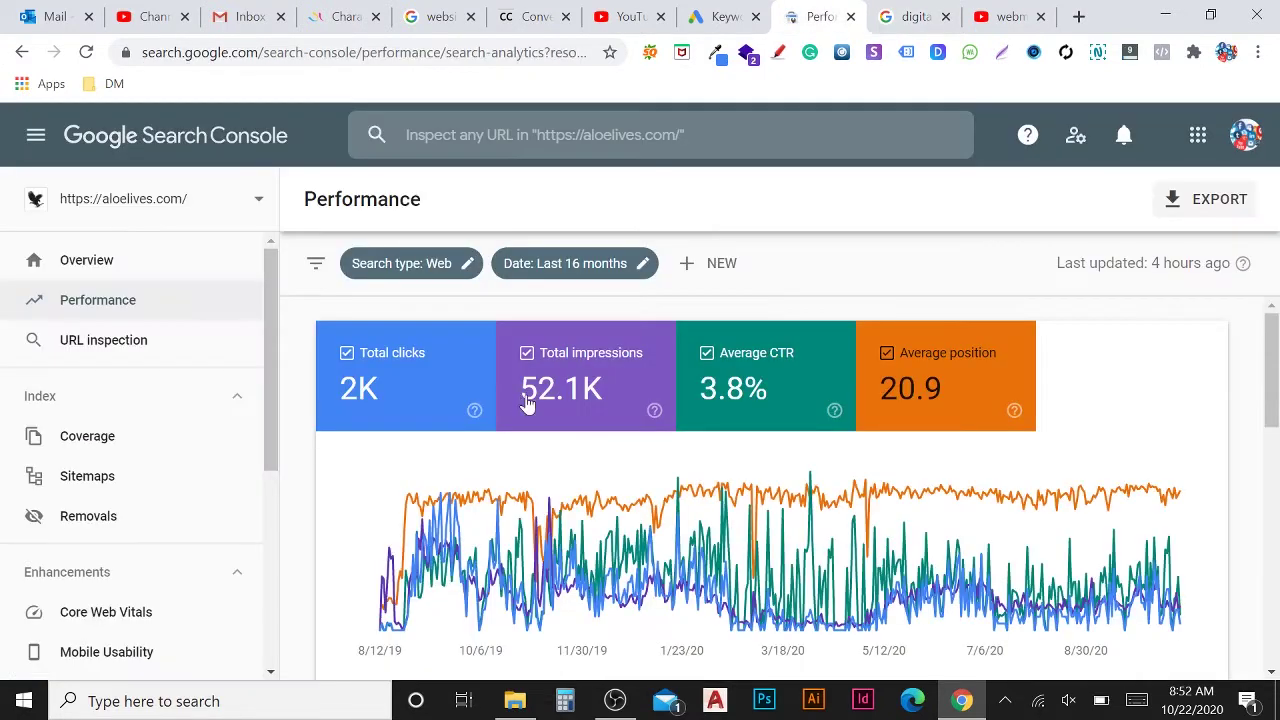
- Limit the performance report's chart to Total impressions and Average position
mouse_move(561, 410)
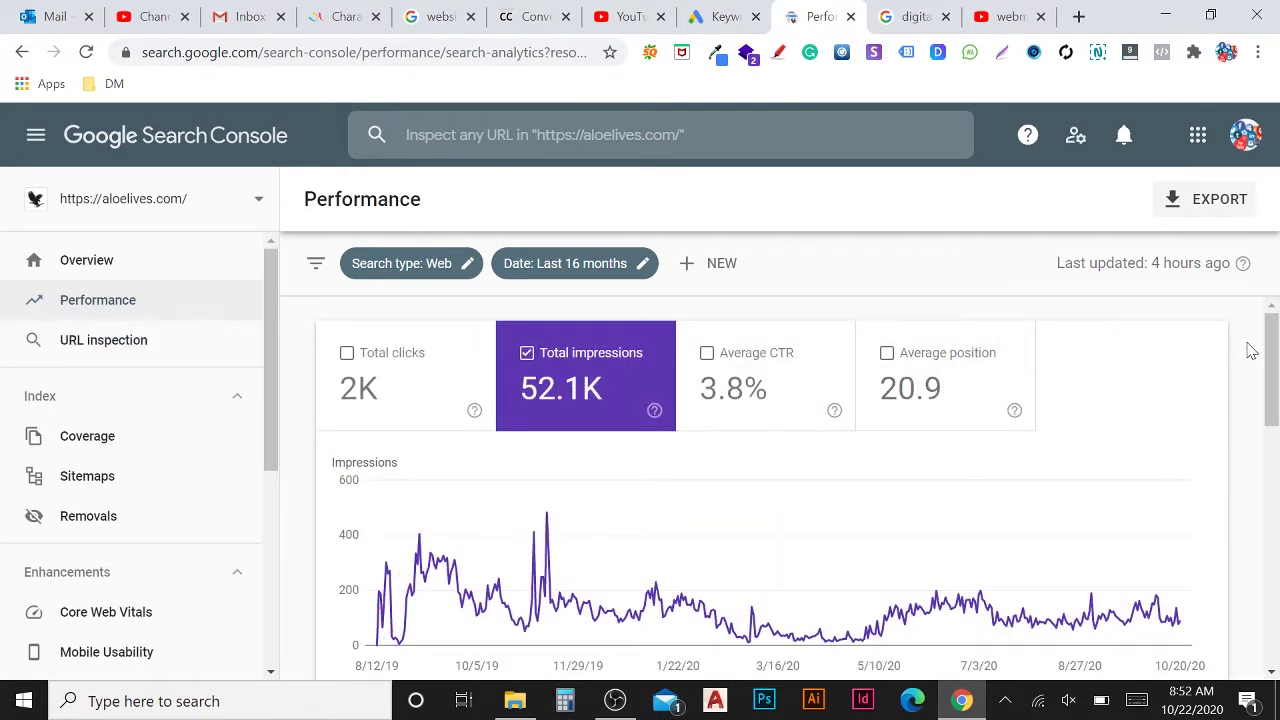
left_click(927, 369)
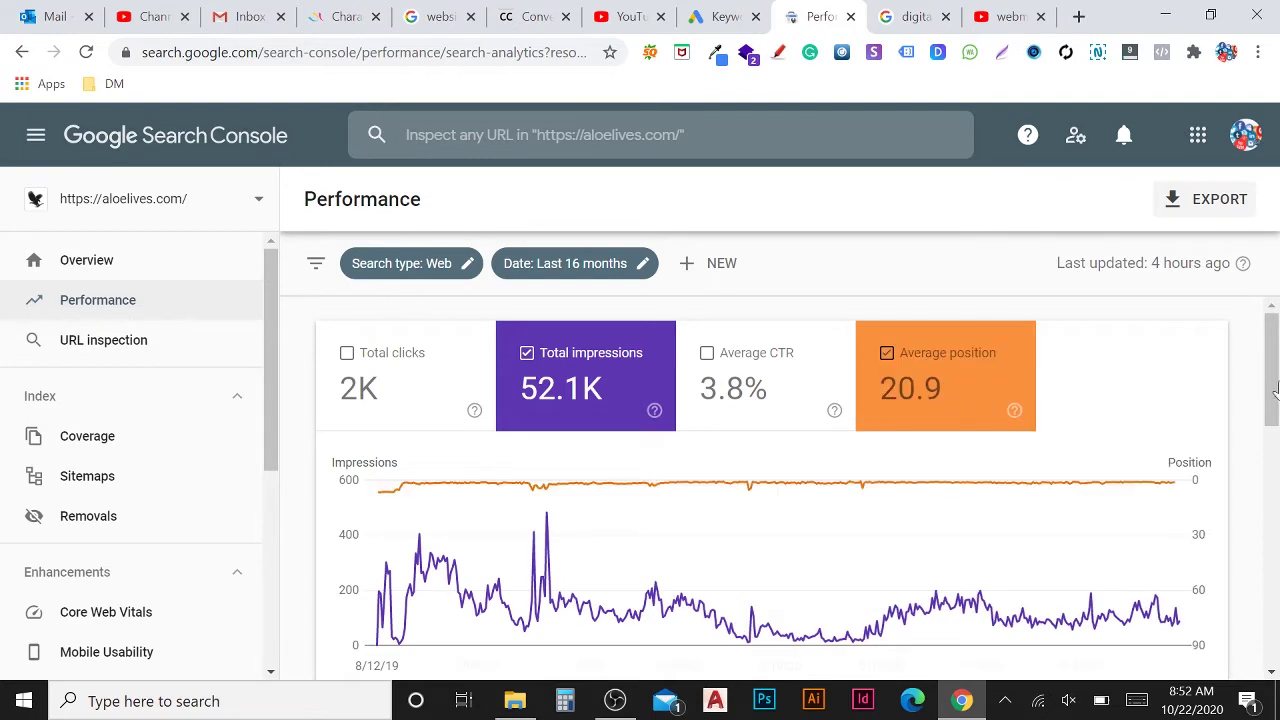
scroll(1275, 375, "down", 2)
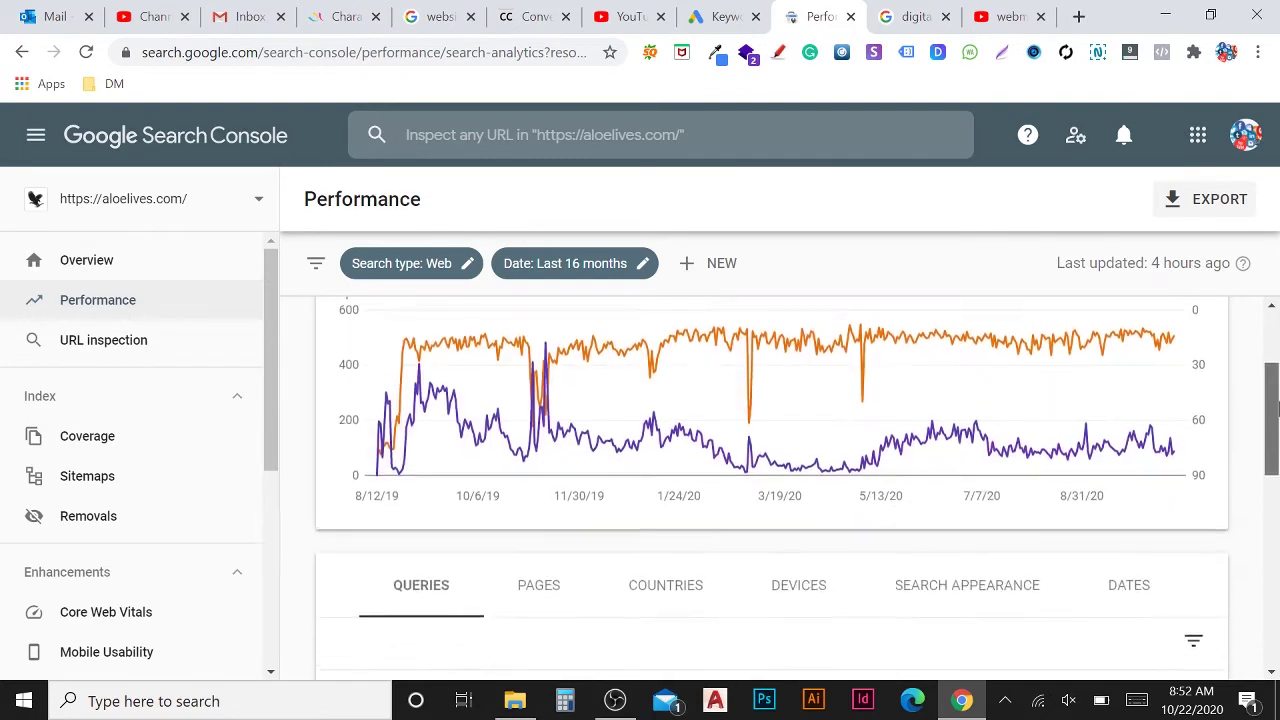
scroll(774, 366, "up", 2)
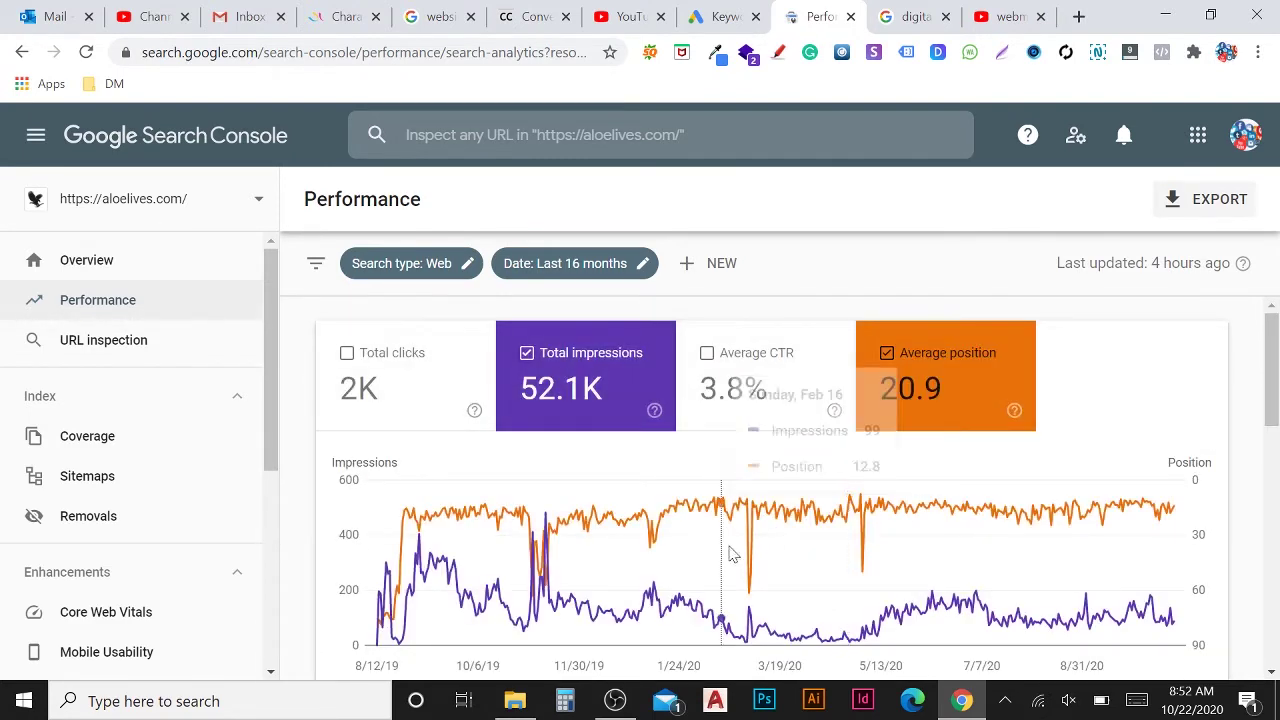
- Look through the whole first page of the Queries table below the performance chart
left_click_drag(1275, 395, 1275, 515)
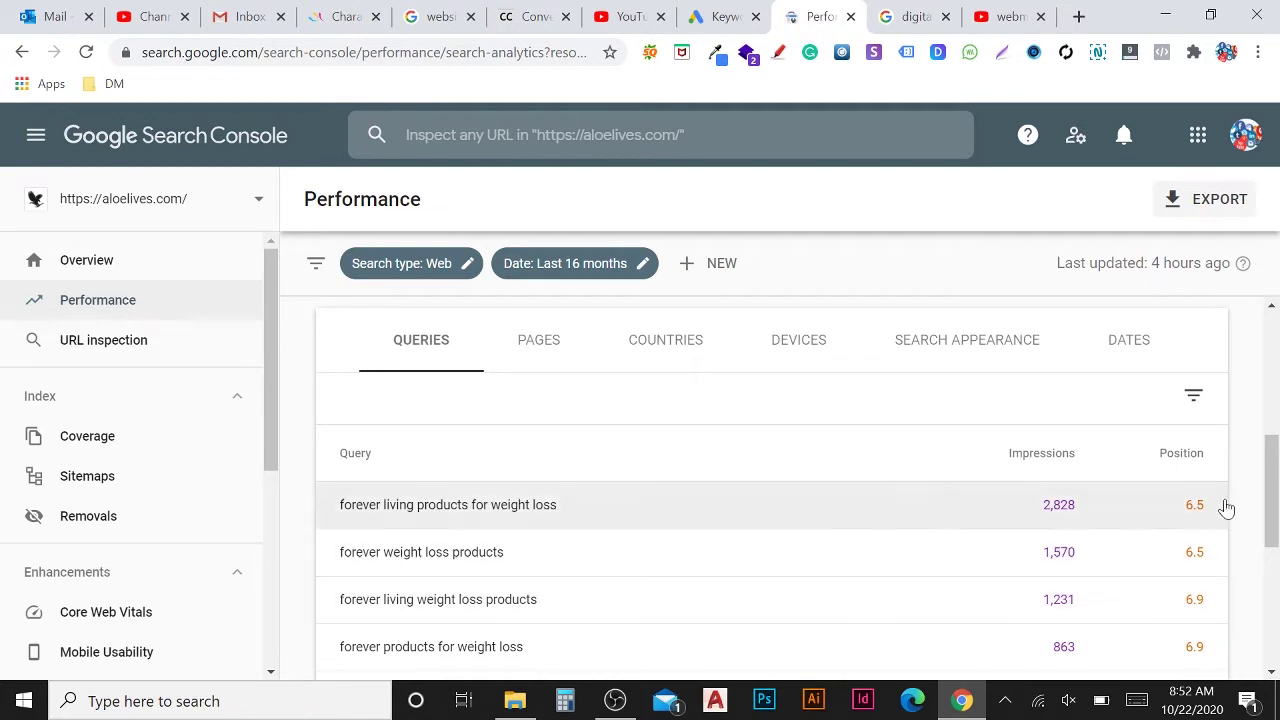
left_click_drag(1274, 486, 1275, 510)
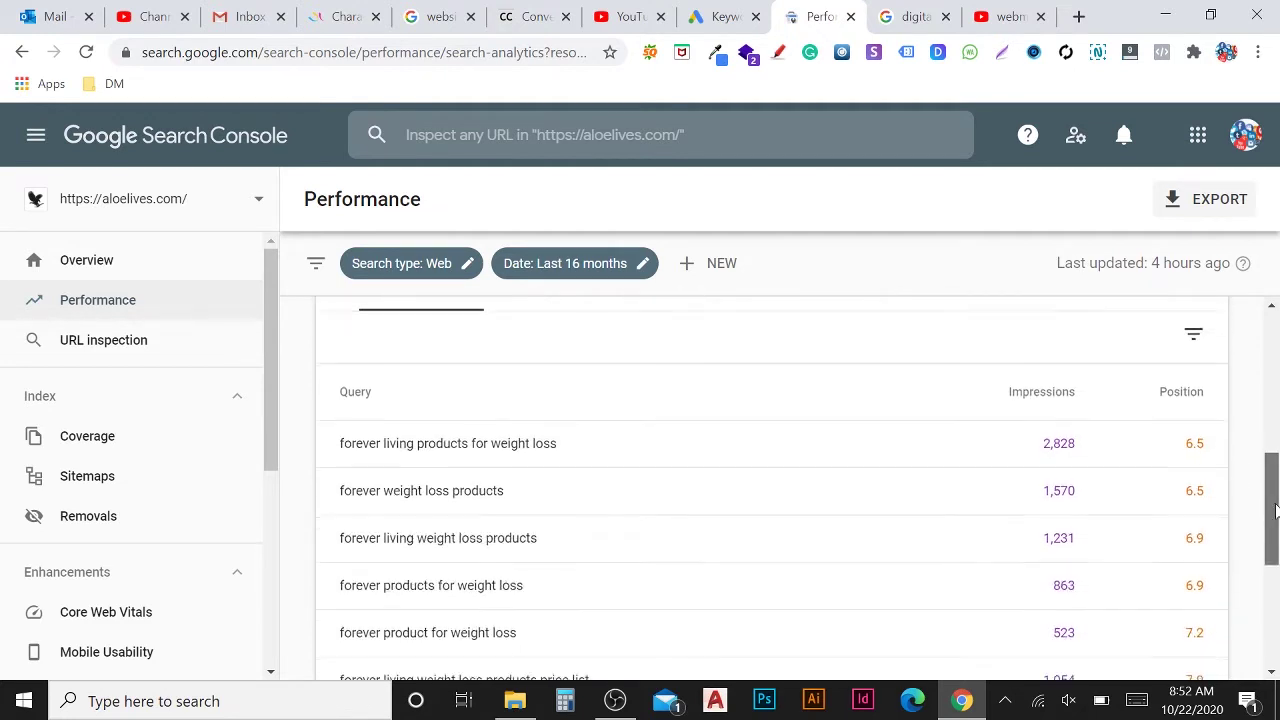
scroll(847, 568, "down", 3)
scroll(847, 568, "down", 1)
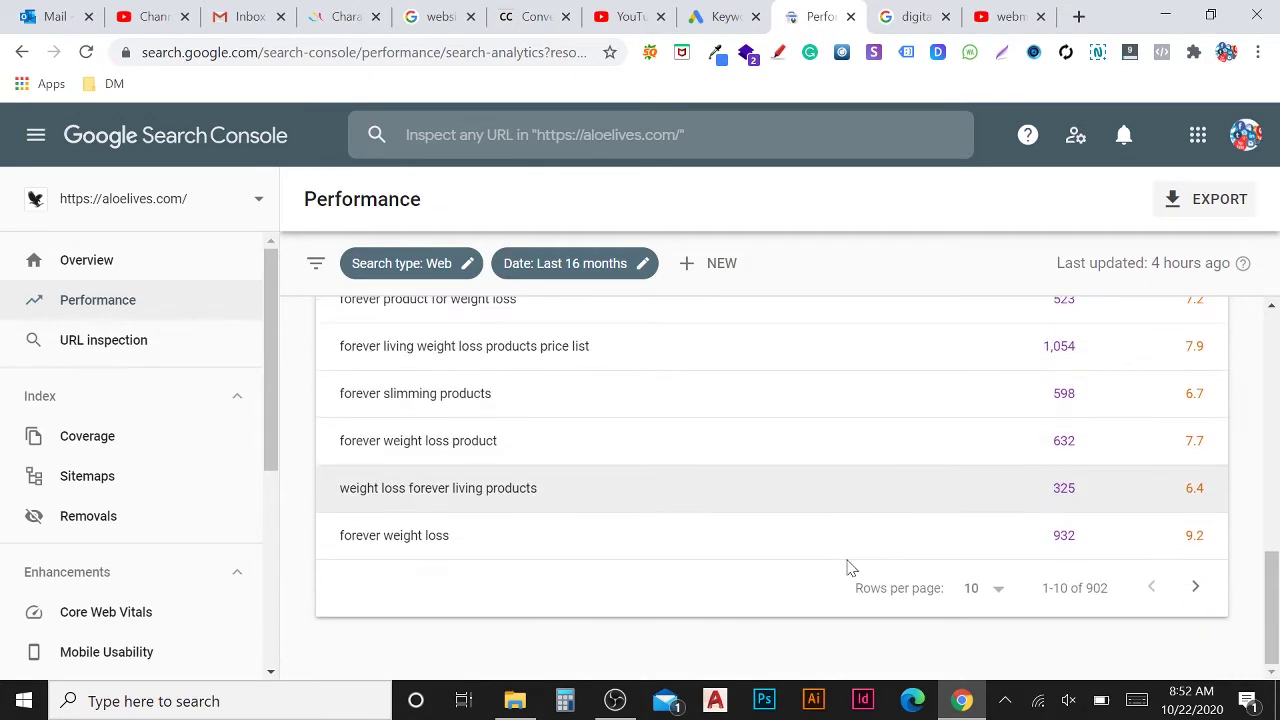
scroll(847, 568, "up", 5)
scroll(847, 568, "up", 2)
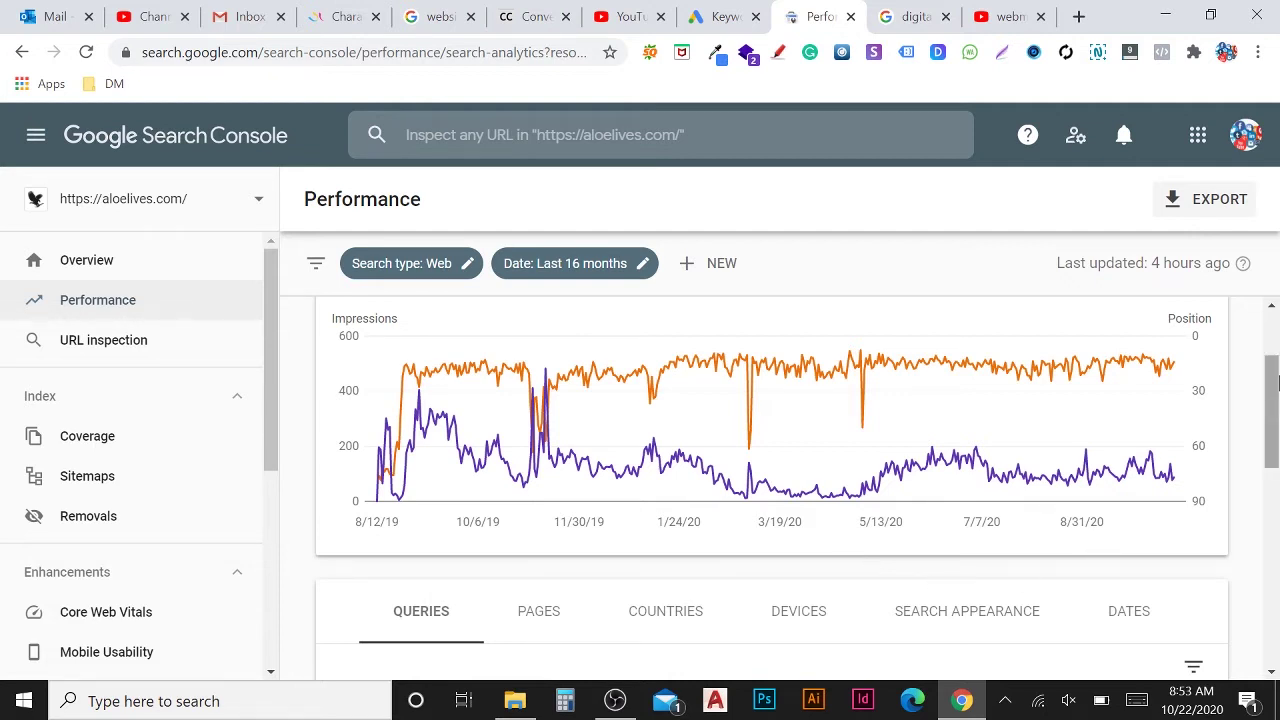
- Compare the impressions and average position of each weight loss query in the Queries table
left_click_drag(1274, 390, 1275, 512)
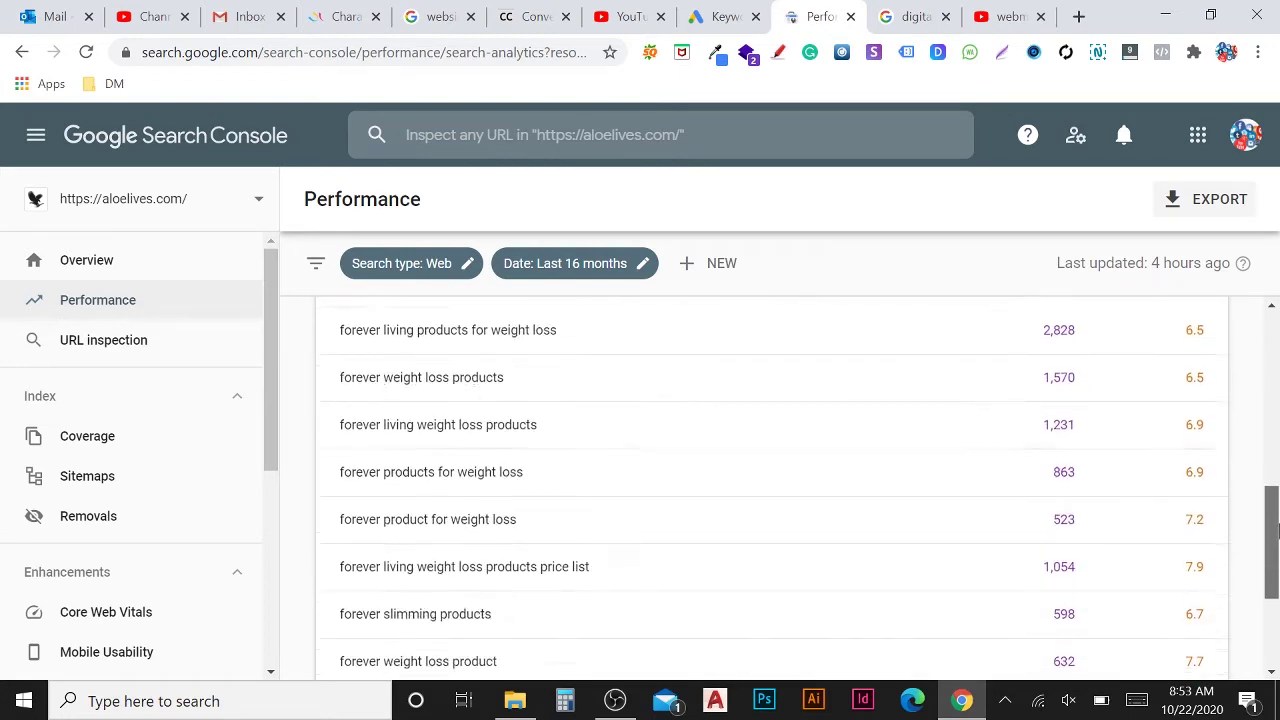
scroll(834, 494, "up", 1)
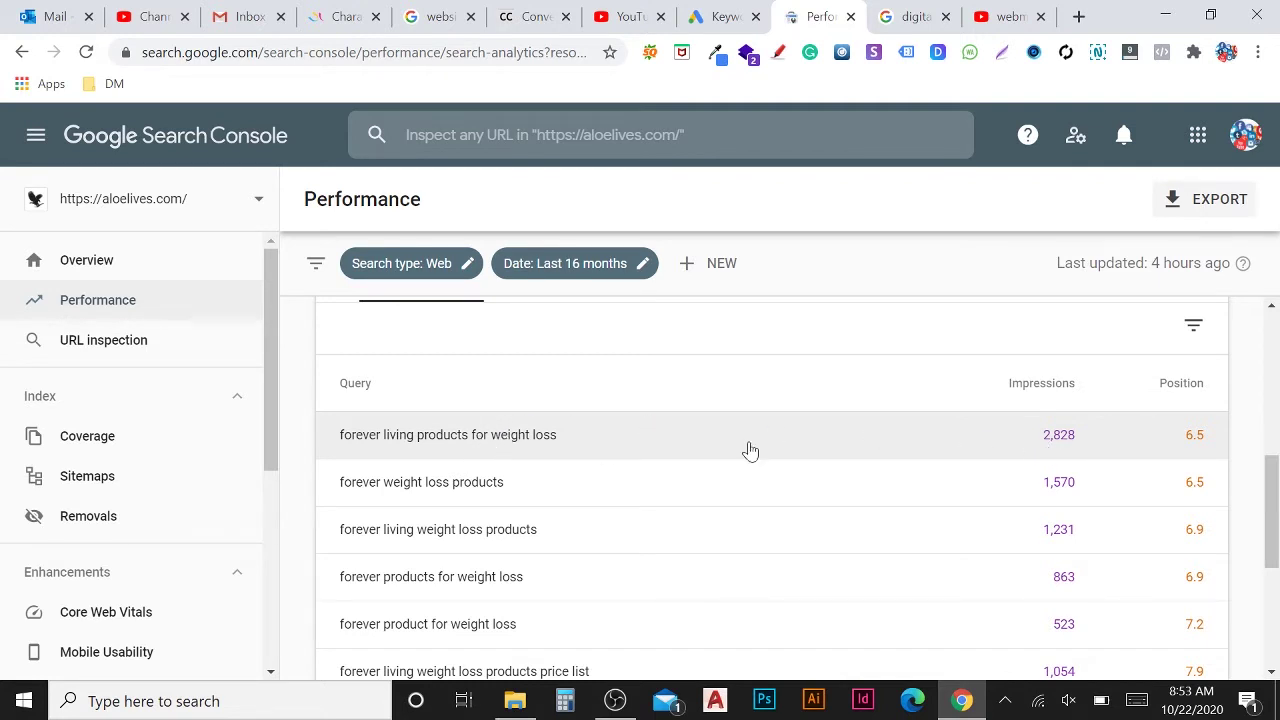
scroll(680, 463, "down", 2)
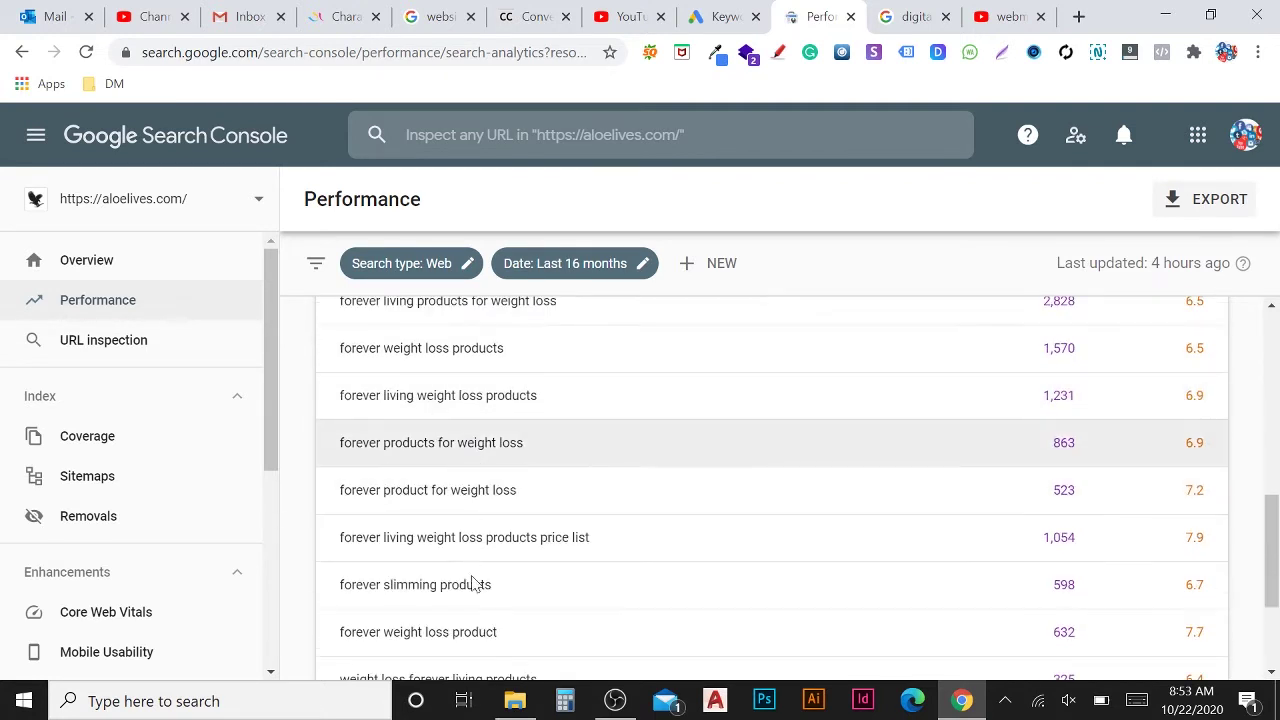
scroll(853, 490, "down", 3)
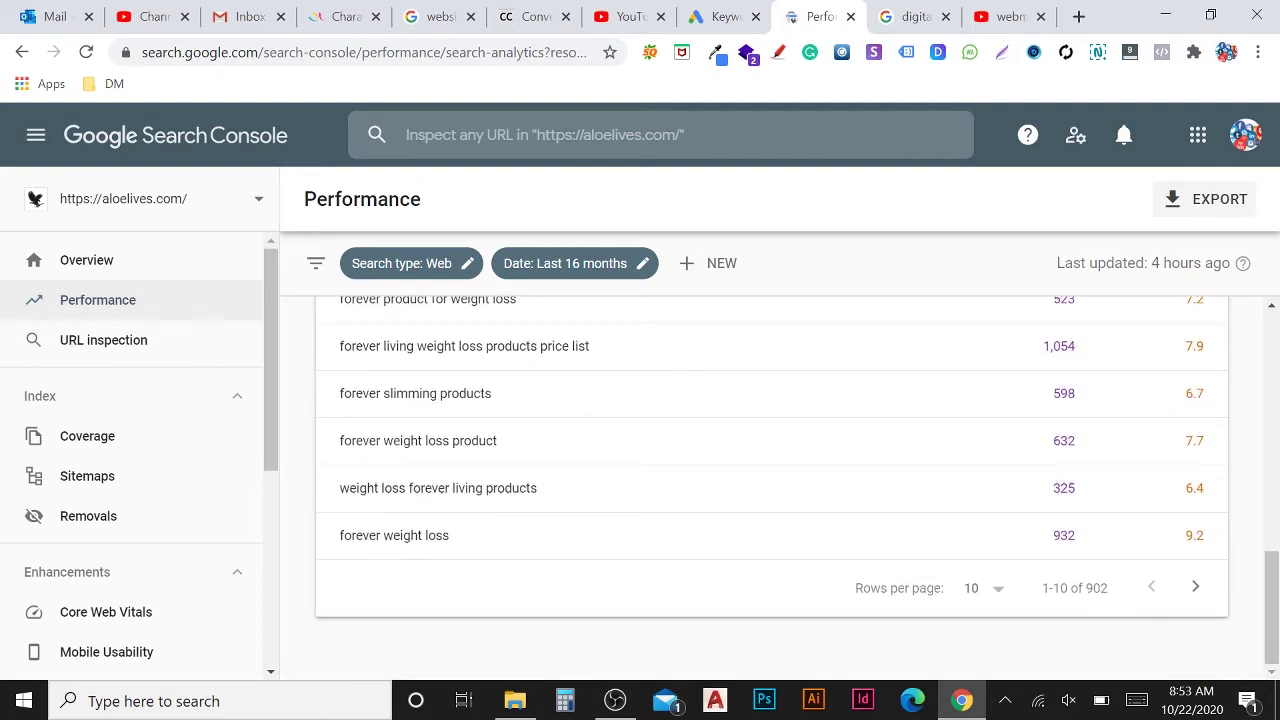
scroll(963, 560, "up", 2)
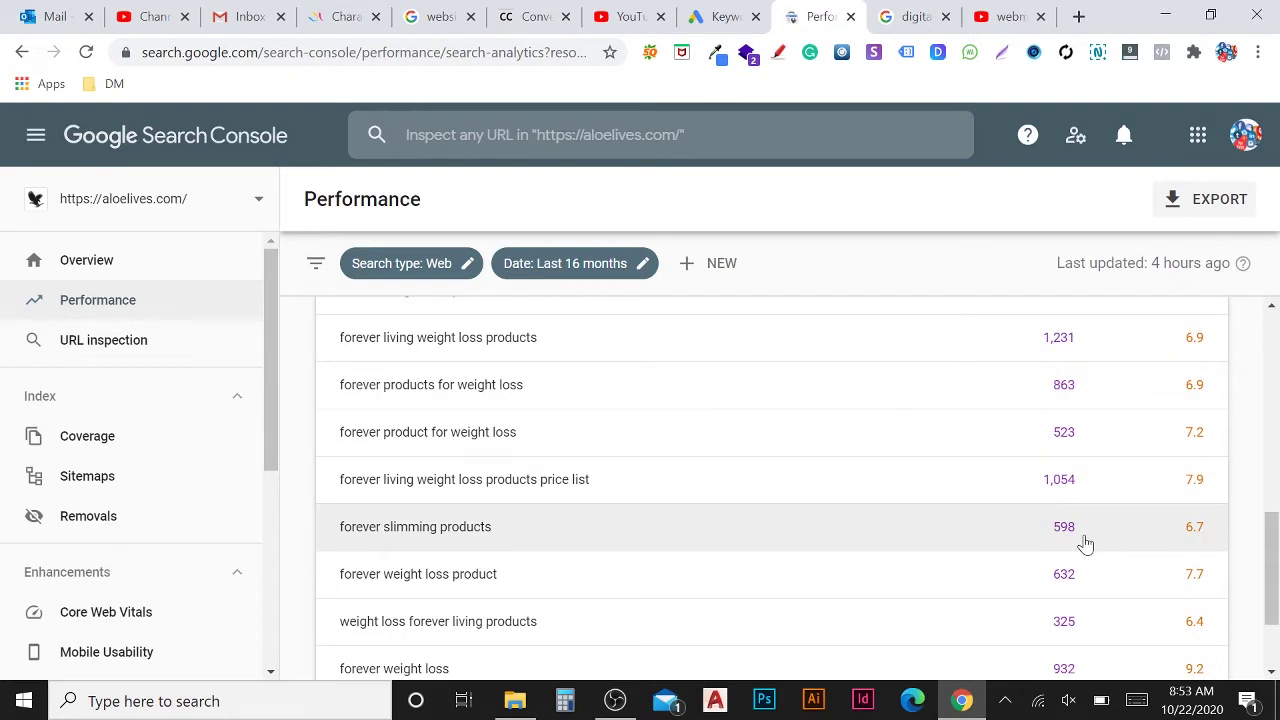
scroll(1100, 530, "up", 4)
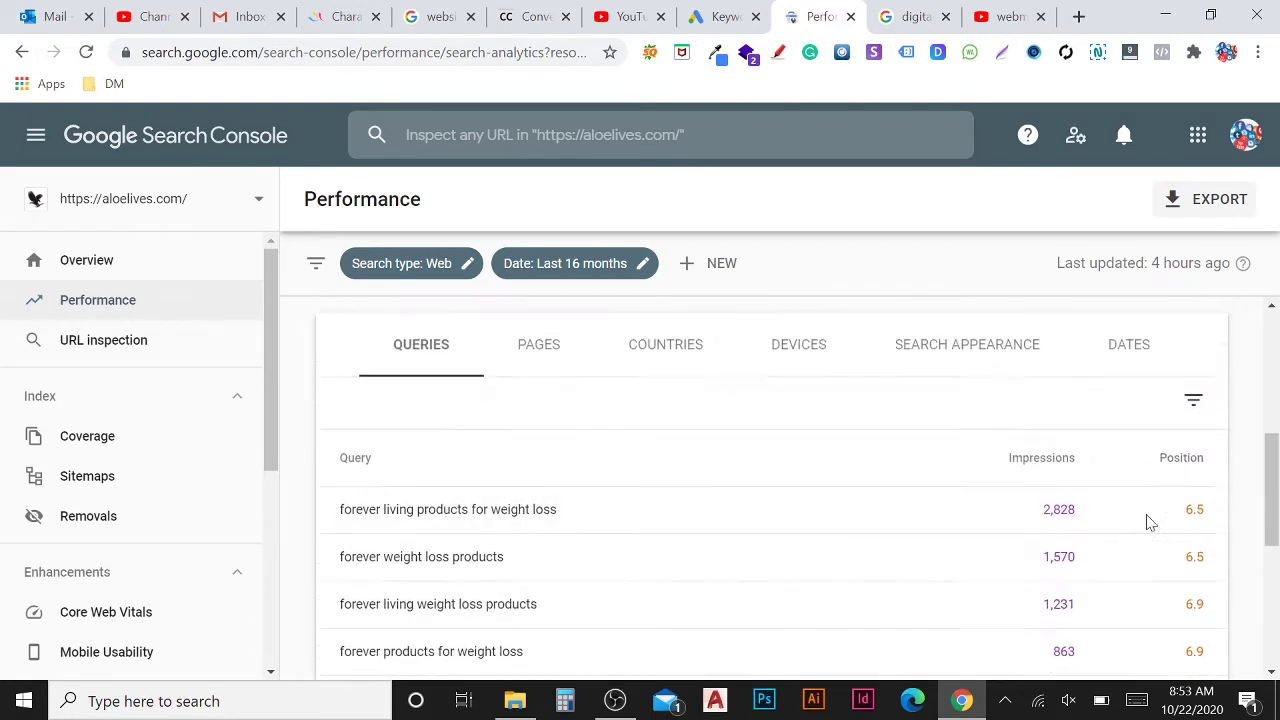
scroll(900, 480, "down", 3)
scroll(569, 449, "up", 2)
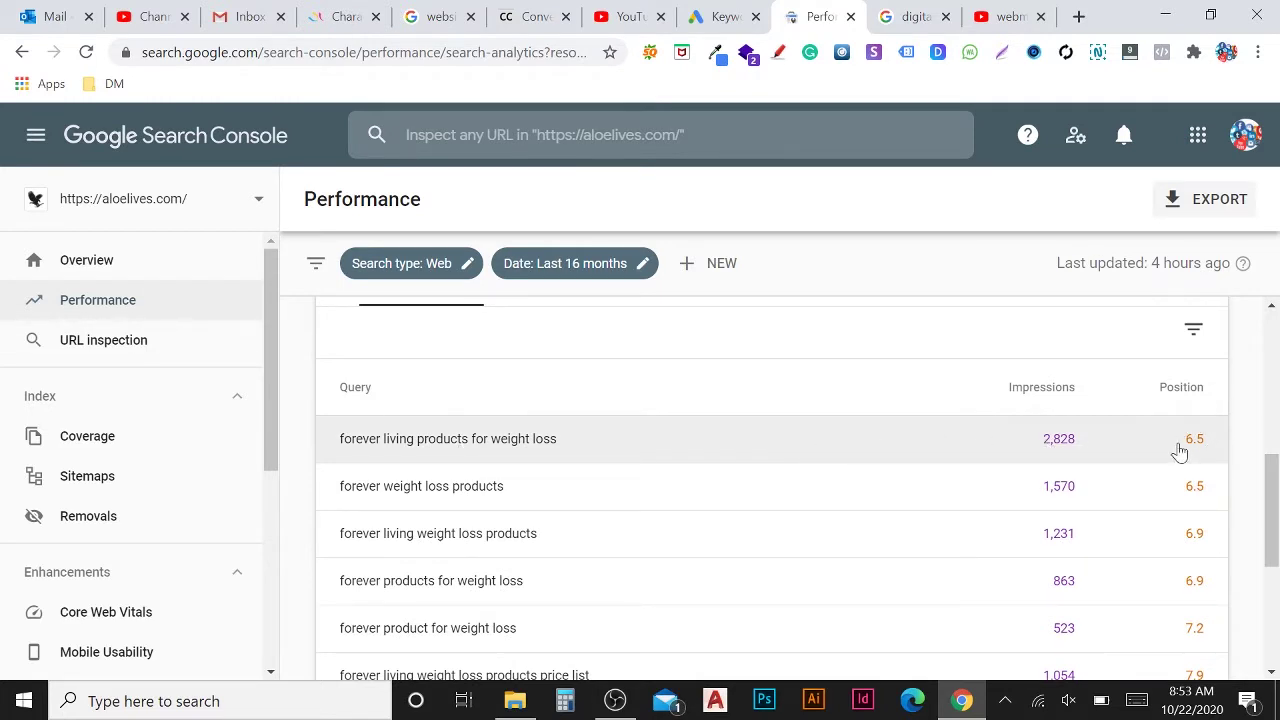
- Return to the "digital marketing course" results and highlight the organic listings from the first one down to SAE Institute
left_click(913, 16)
scroll(652, 449, "up", 4)
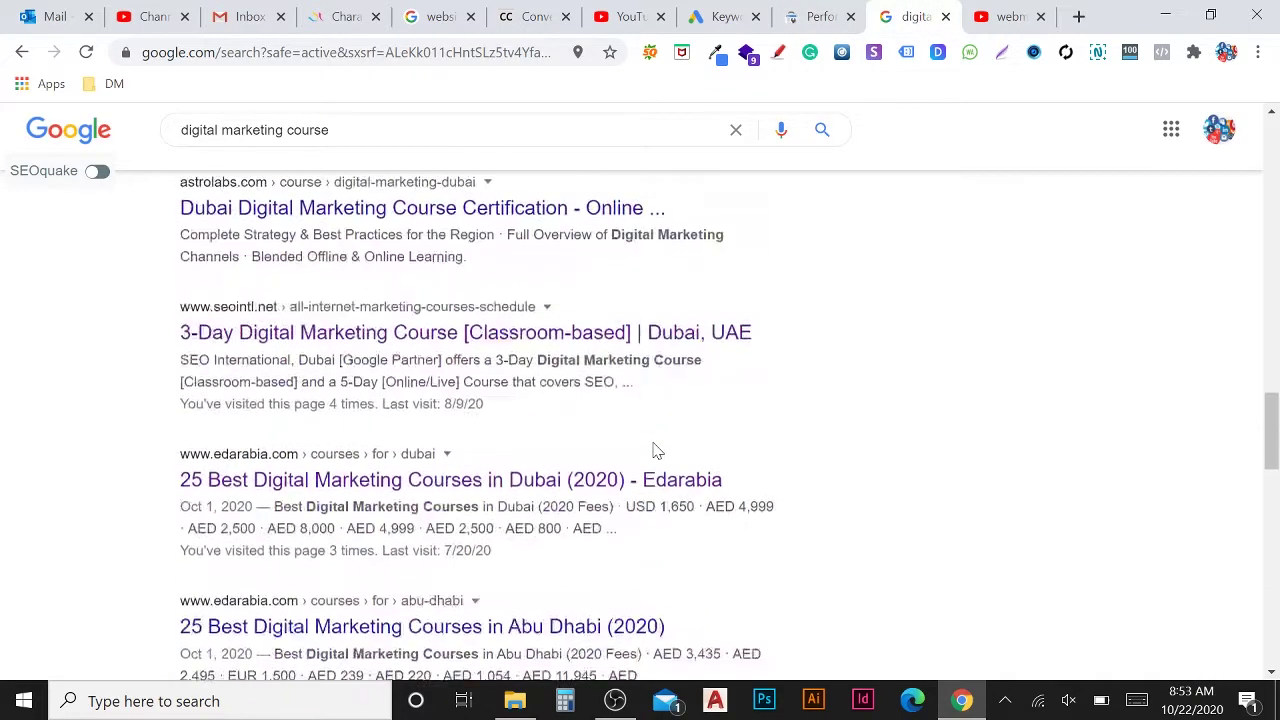
scroll(652, 449, "up", 7)
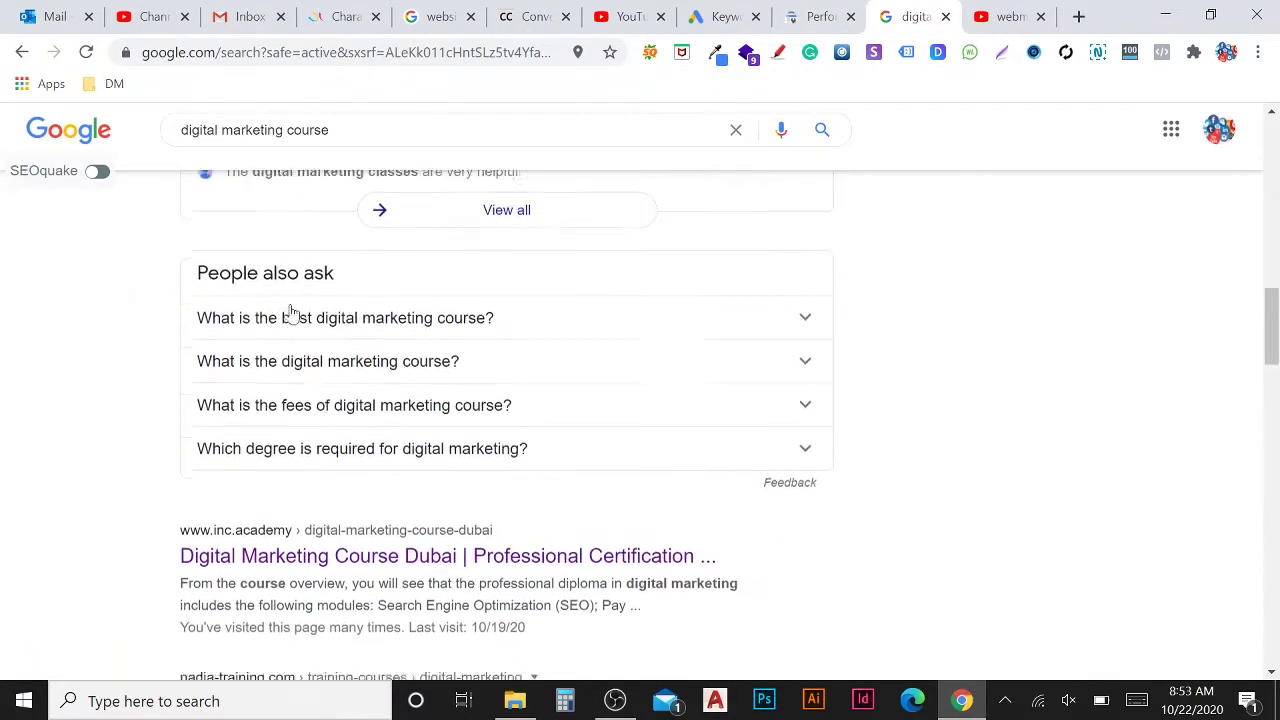
scroll(290, 313, "down", 3)
left_click_drag(166, 270, 229, 660)
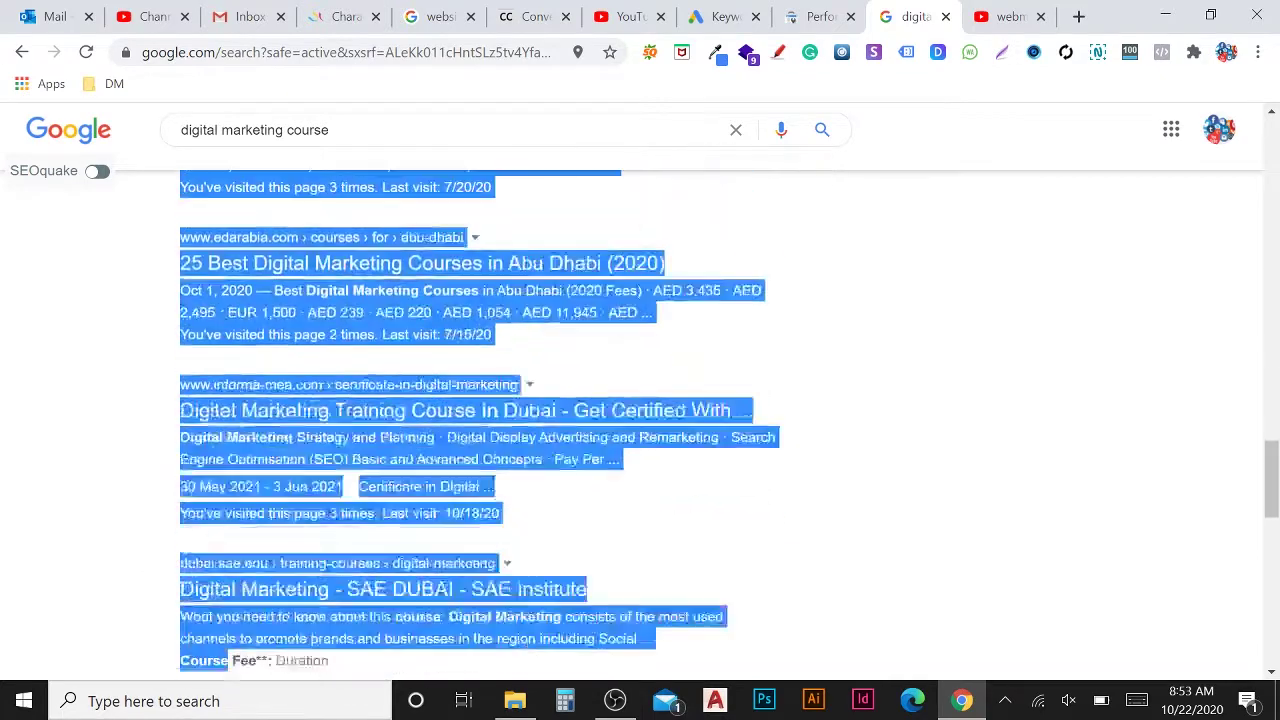
scroll(1000, 423, "up", 4)
left_click(960, 415)
scroll(926, 406, "up", 5)
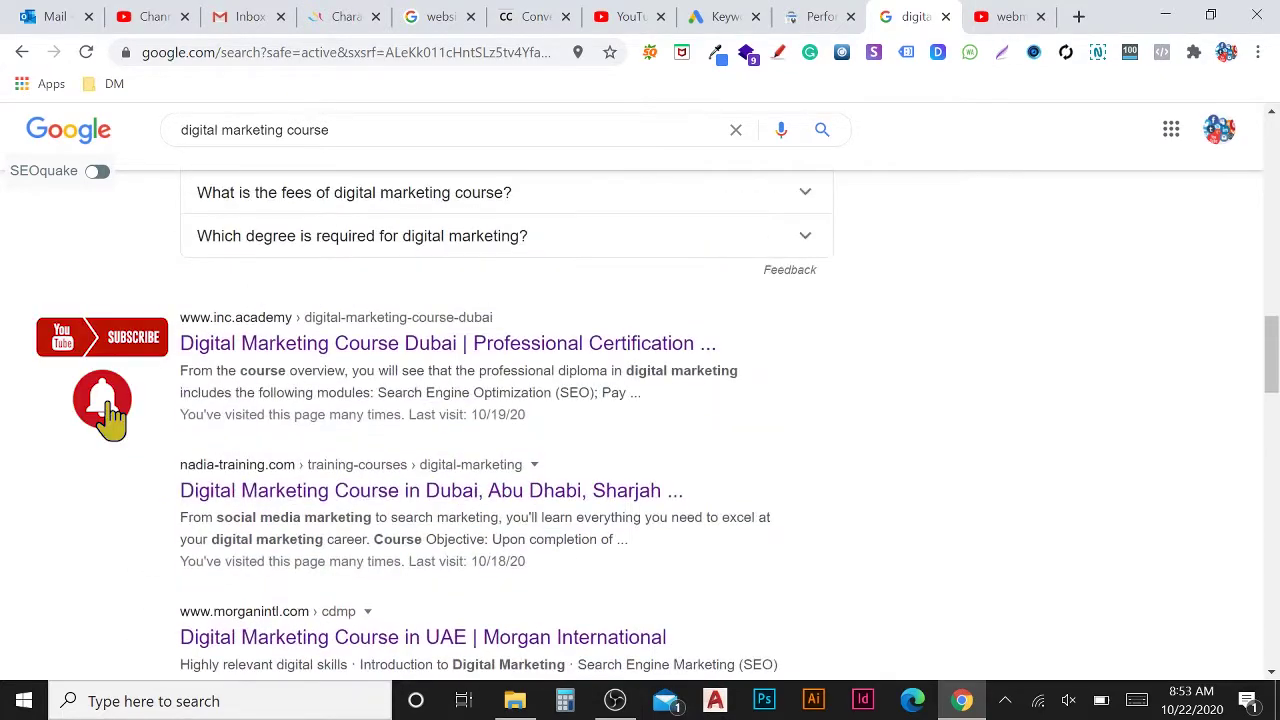
- Highlight the first organic listing from inc.academy and the listings after it to count their ranking positions
left_click_drag(180, 314, 300, 371)
scroll(143, 486, "down", 2)
left_click_drag(180, 290, 418, 509)
scroll(143, 486, "down", 2)
left_click(1046, 463)
scroll(1046, 463, "up", 3)
scroll(1046, 463, "up", 2)
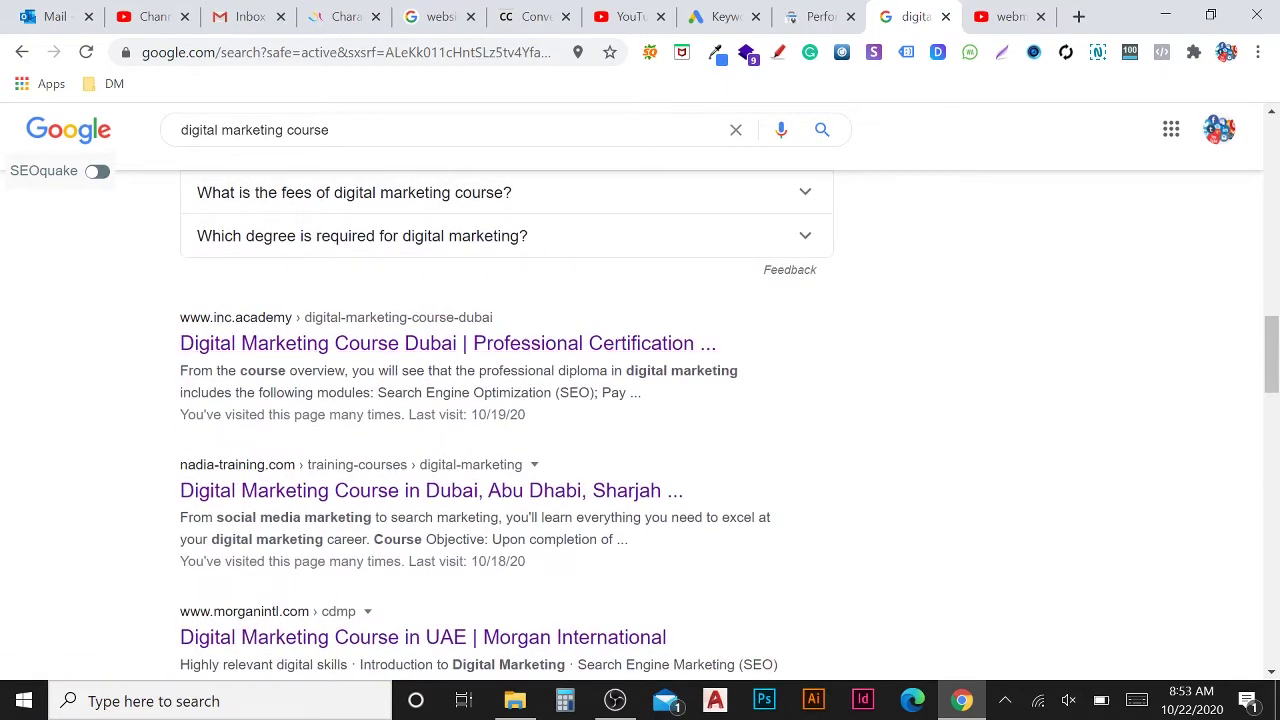
- Highlight the organic listings one by one from inc.academy down to the Edarabia Dubai courses listing to count their ranking positions
left_click_drag(180, 314, 300, 392)
left_click_drag(180, 461, 300, 539)
scroll(155, 383, "down", 3)
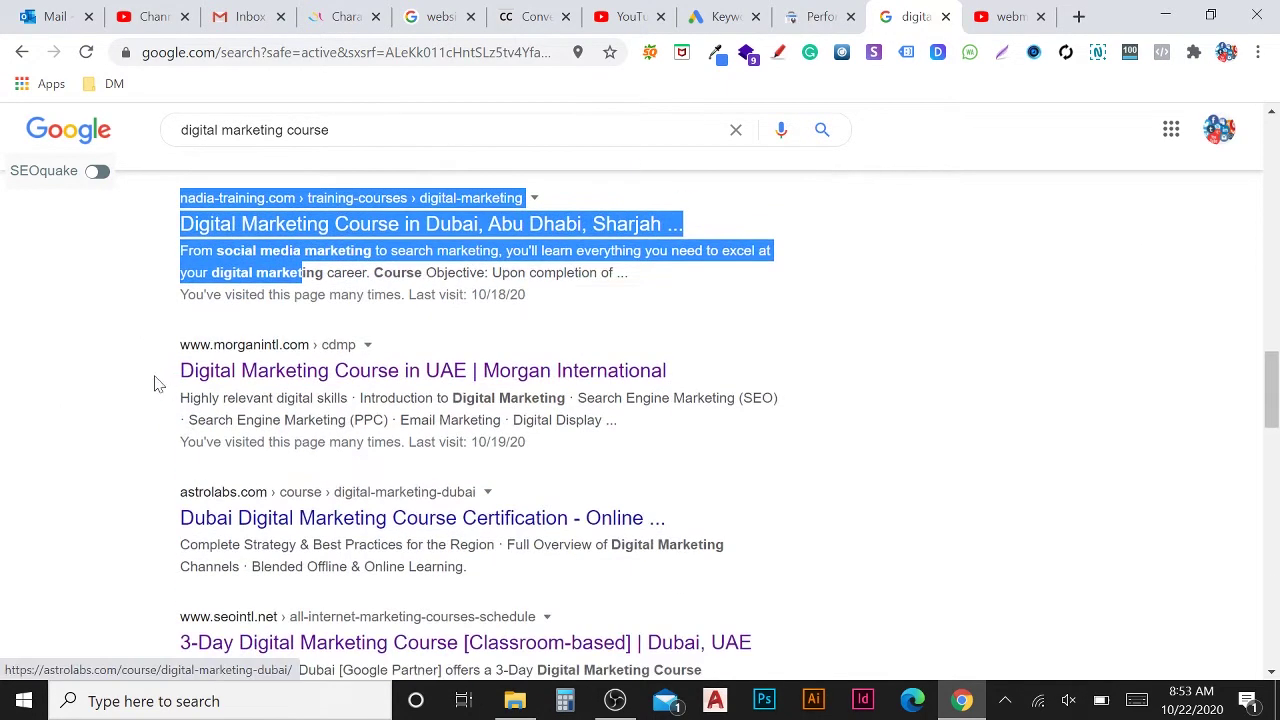
left_click_drag(180, 341, 290, 442)
scroll(150, 400, "down", 2)
left_click_drag(180, 353, 283, 434)
scroll(283, 434, "down", 3)
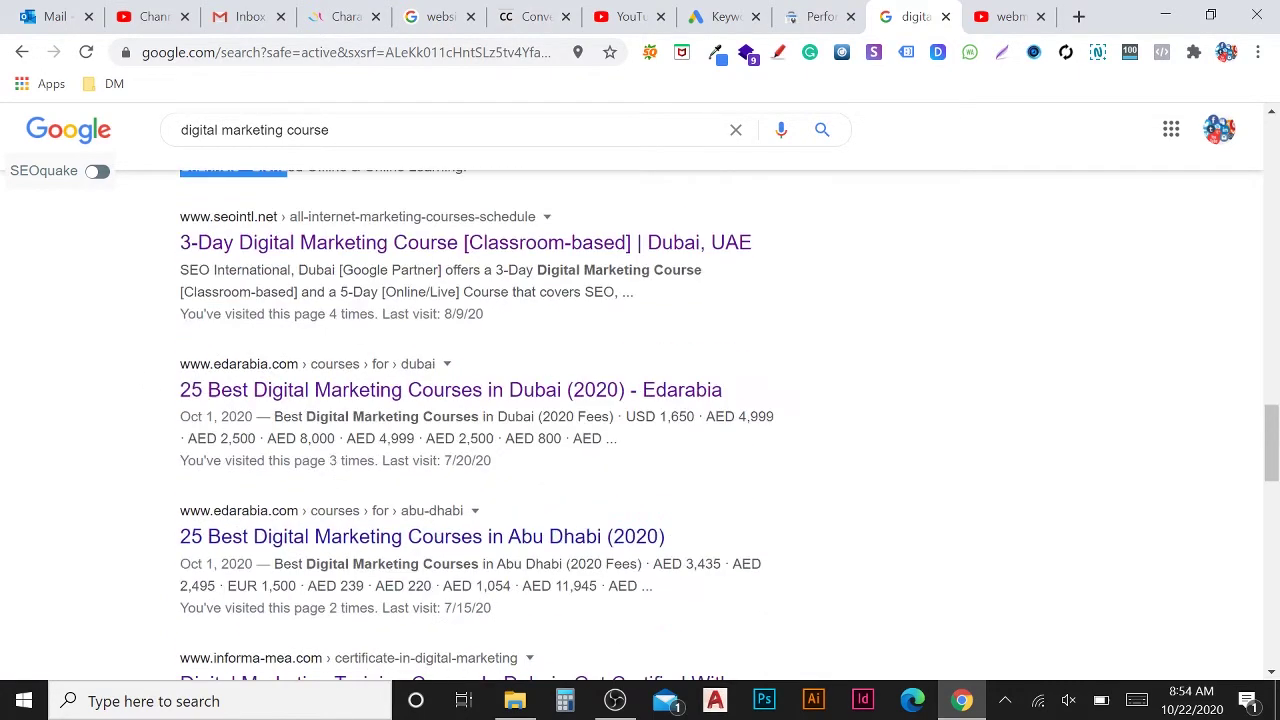
left_click_drag(158, 212, 206, 352)
left_click_drag(118, 360, 300, 440)
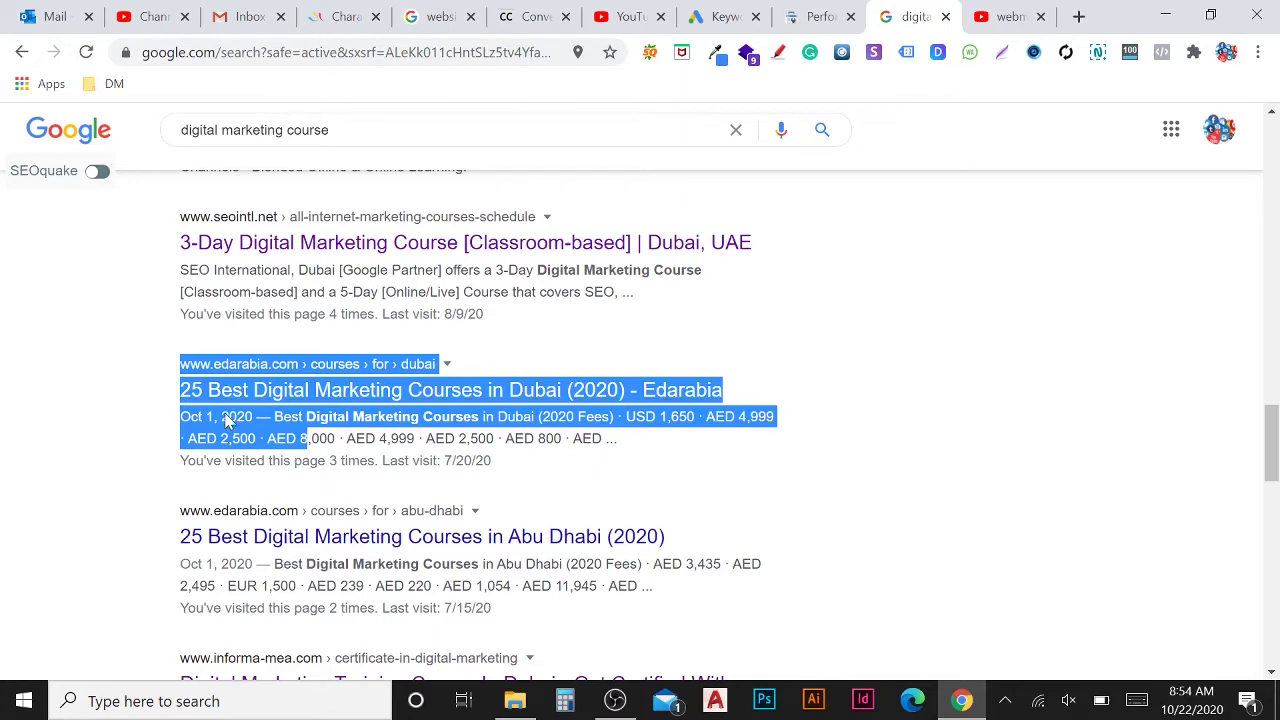
- Return to the Search Console performance report and check the average position of the weight loss queries in the Queries table
left_click(797, 20)
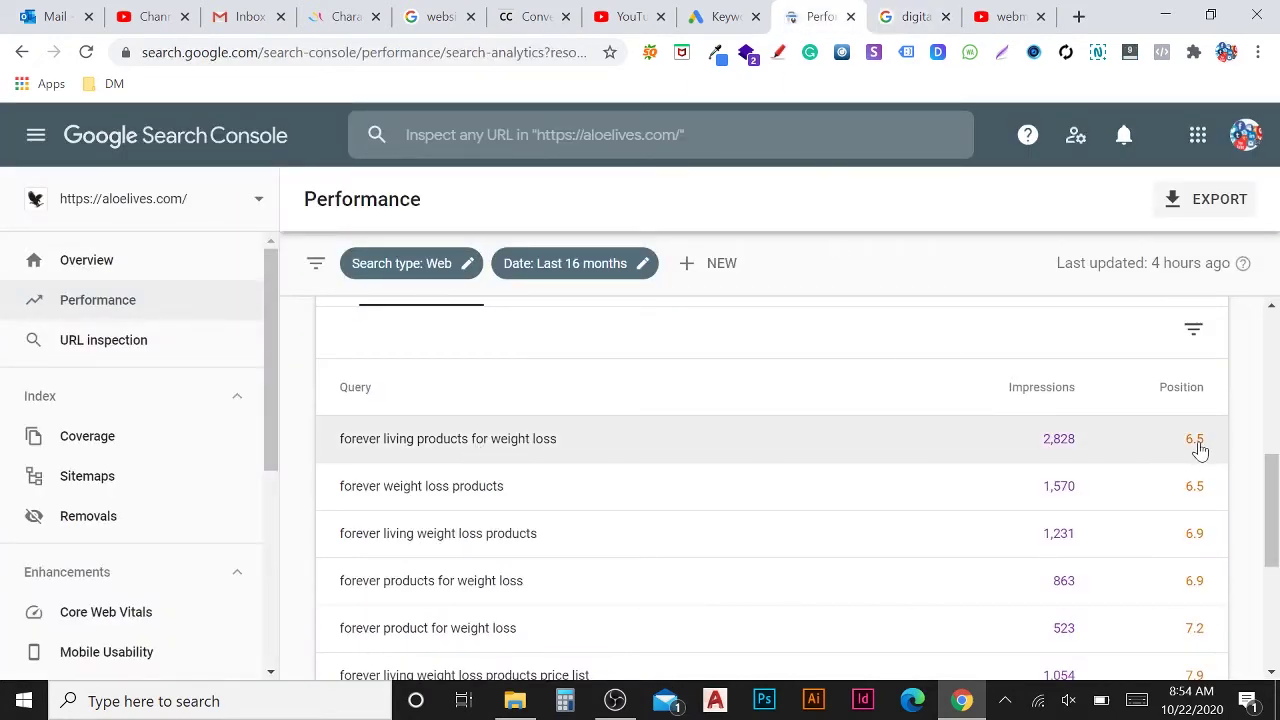
scroll(700, 500, "down", 2)
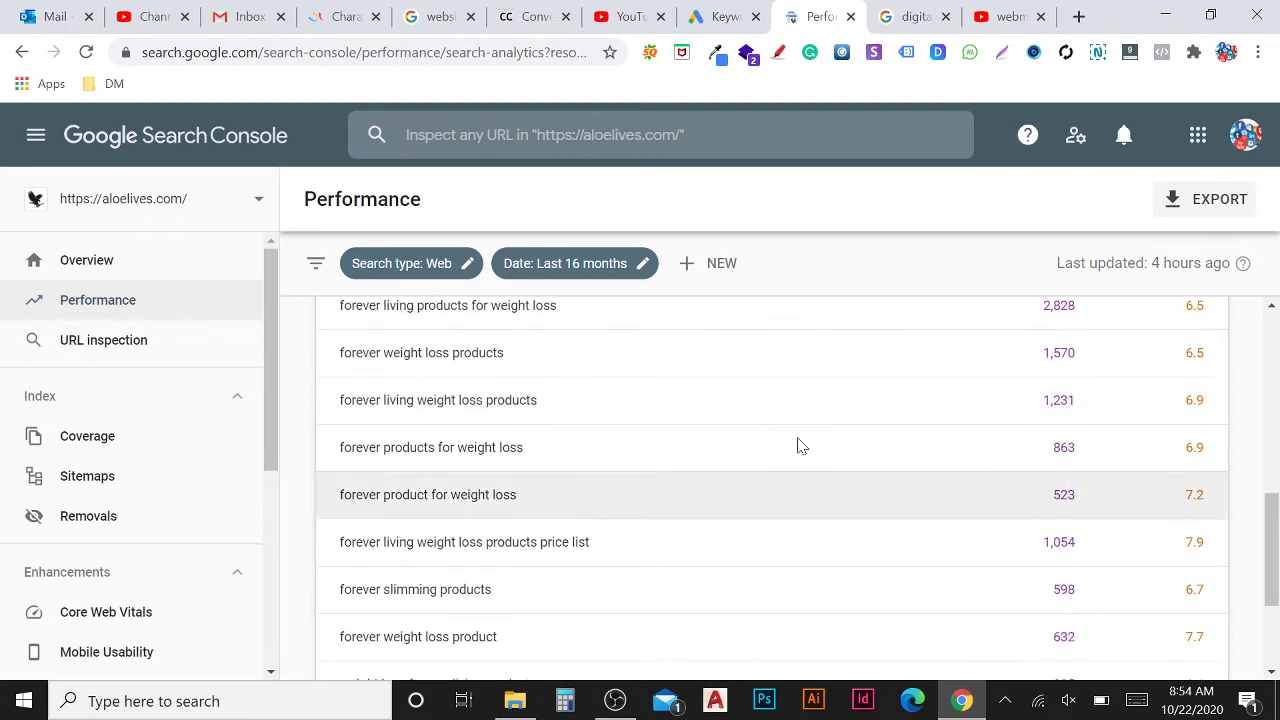
scroll(1208, 494, "down", 2)
scroll(1218, 541, "up", 2)
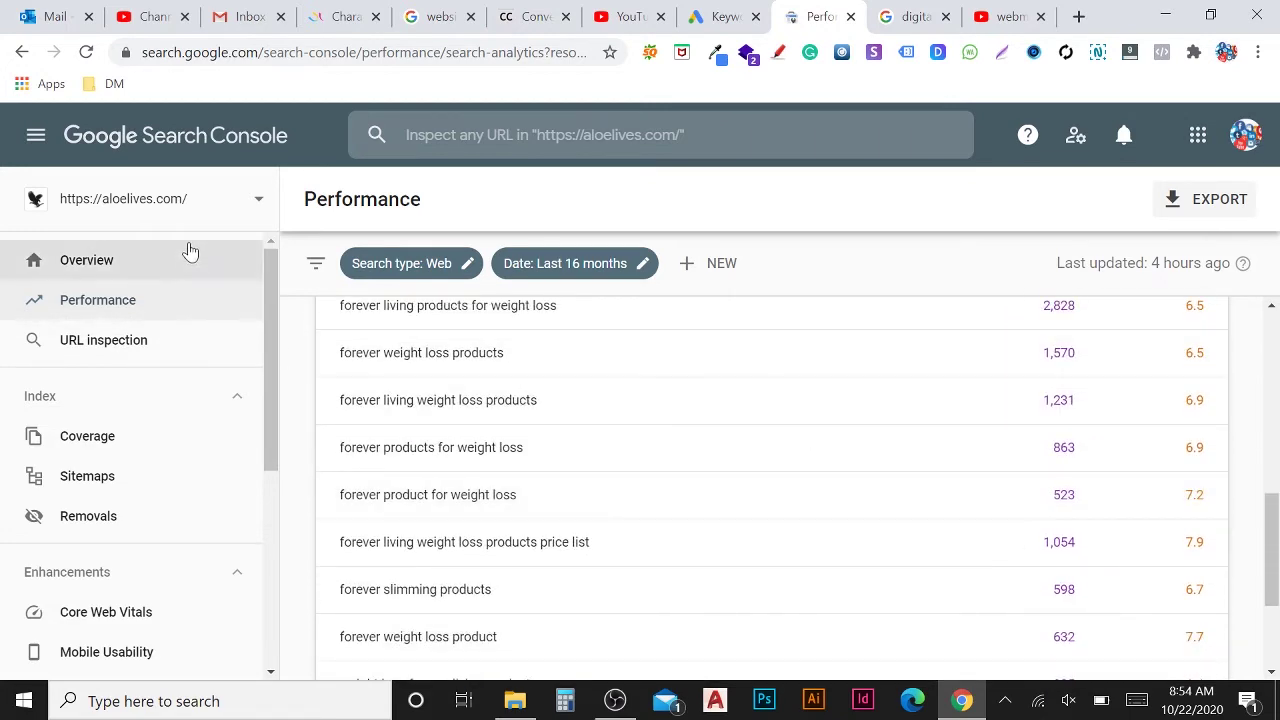
left_click_drag(1276, 556, 1274, 516)
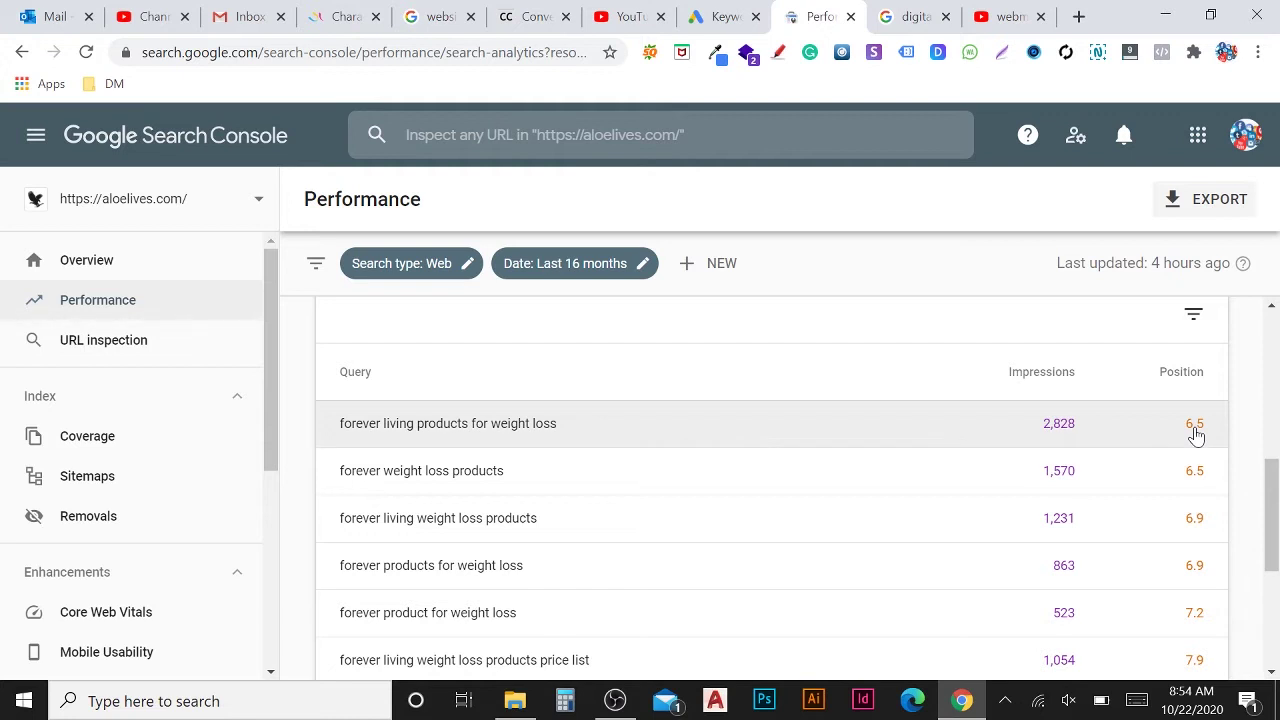
- Examine the total impressions and average position figures together with their chart in the performance report
scroll(1186, 451, "up", 4)
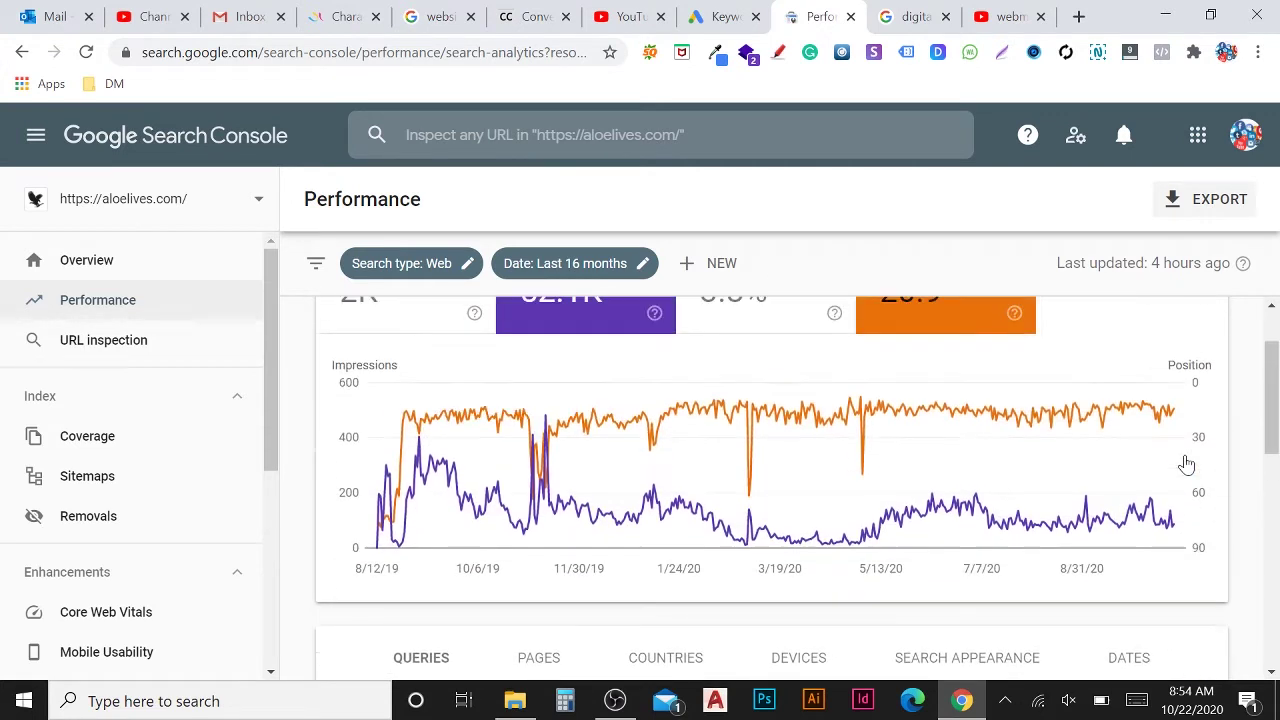
scroll(1188, 463, "up", 1)
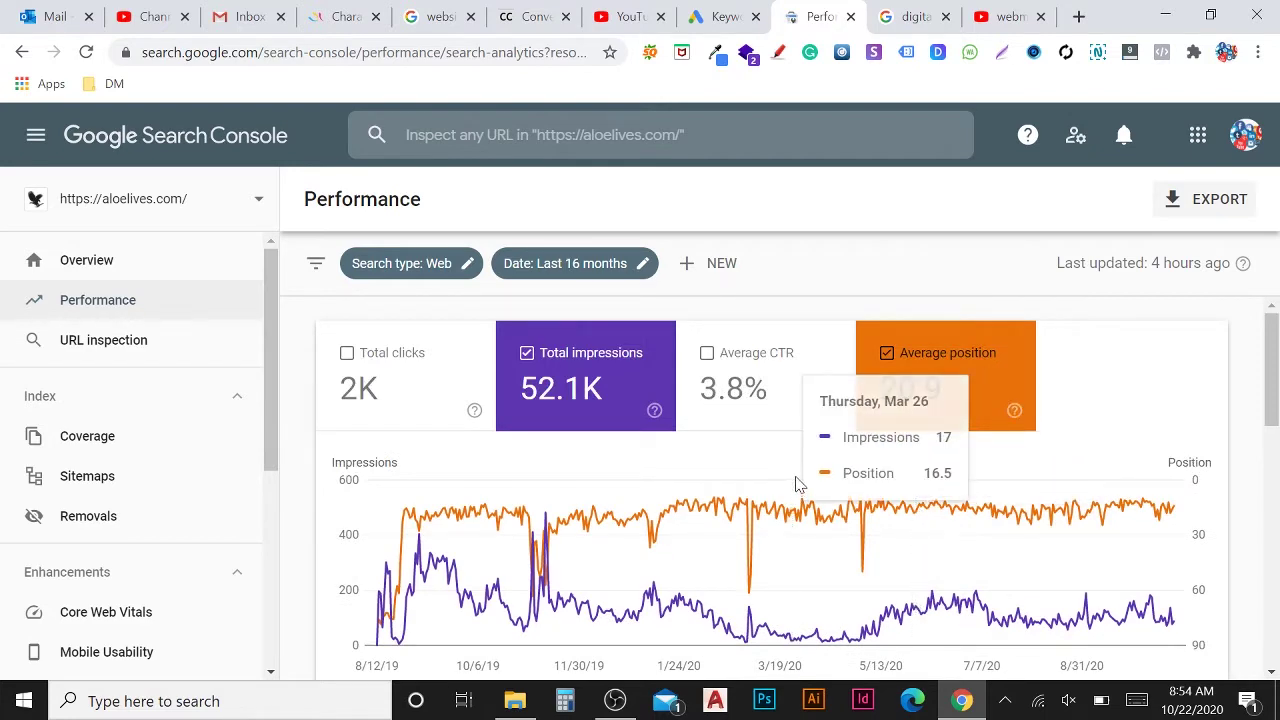
scroll(711, 440, "down", 1)
scroll(652, 450, "up", 1)
scroll(652, 450, "up", 1)
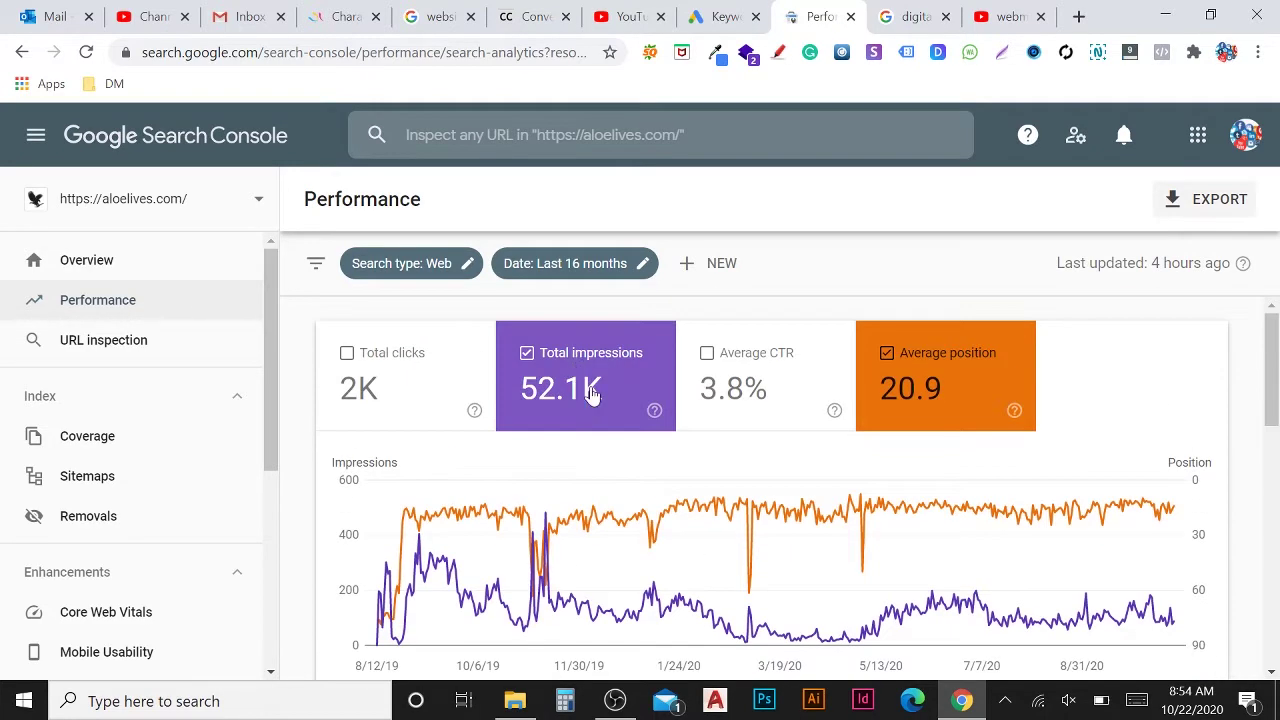
scroll(611, 400, "down", 1)
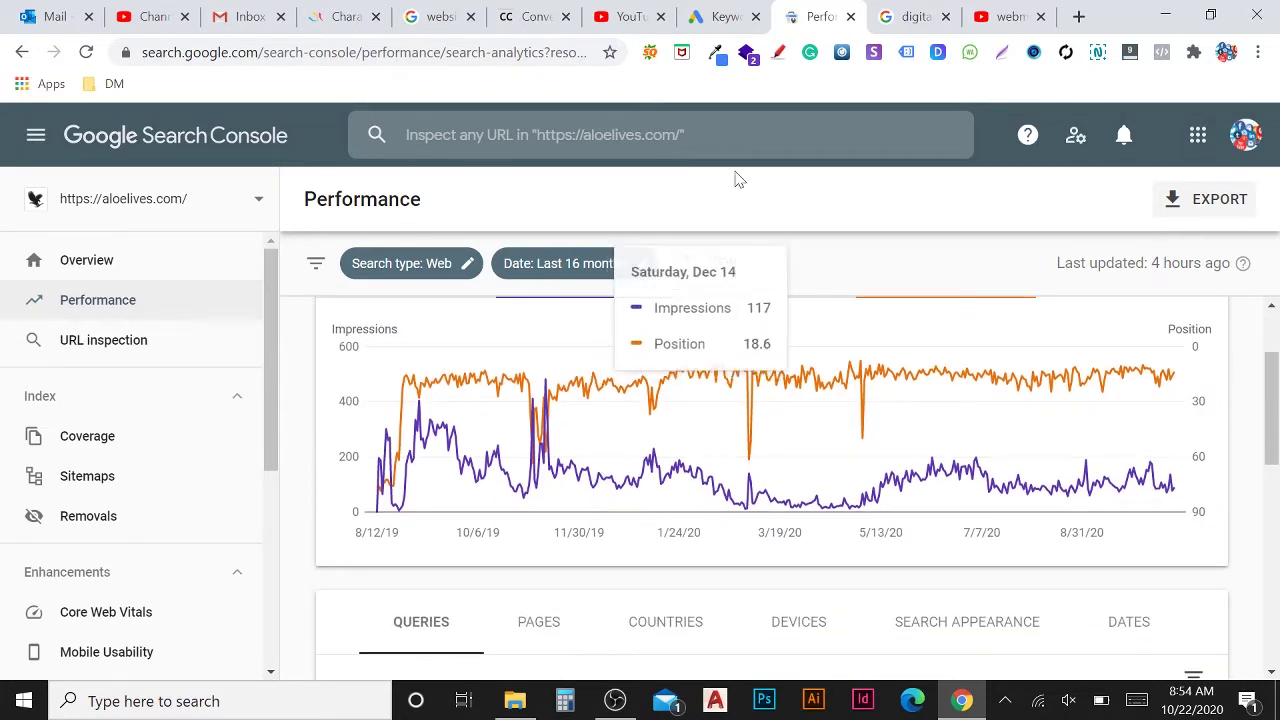
- View the page numbers at the end of the "digital marketing course" results and relate them to the positions in the Queries table
left_click(911, 18)
scroll(763, 589, "down", 10)
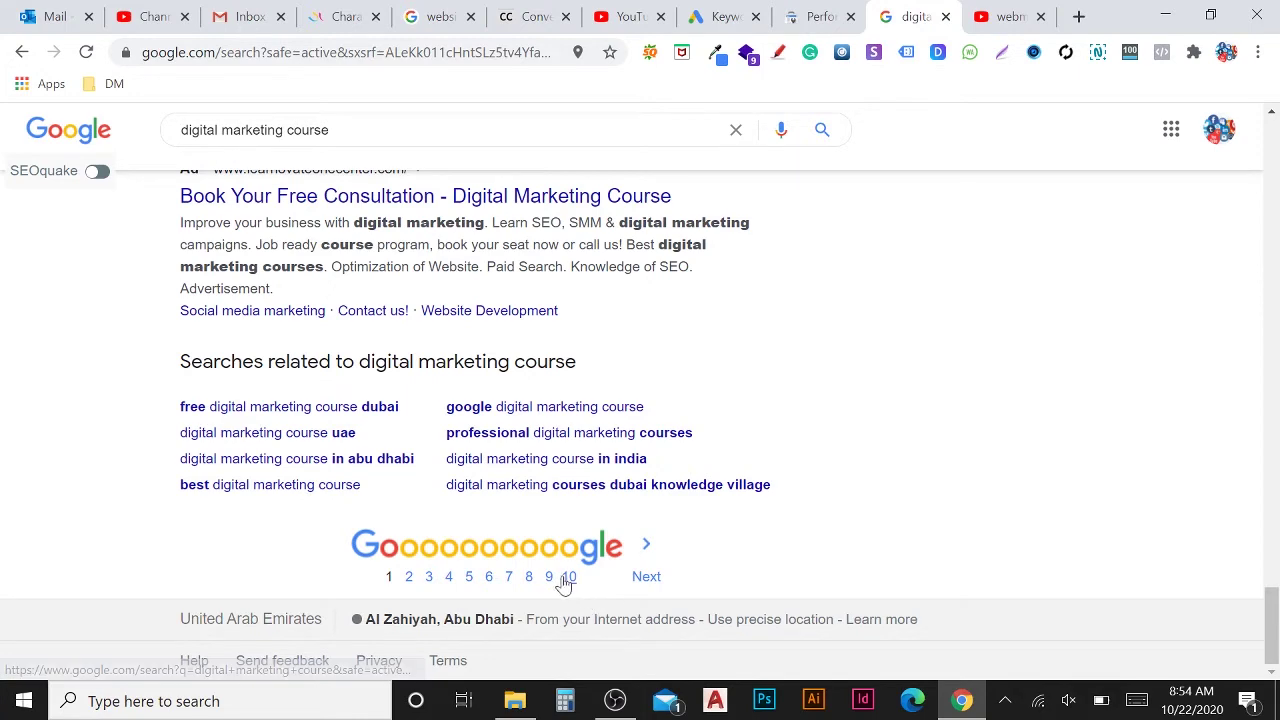
left_click(816, 16)
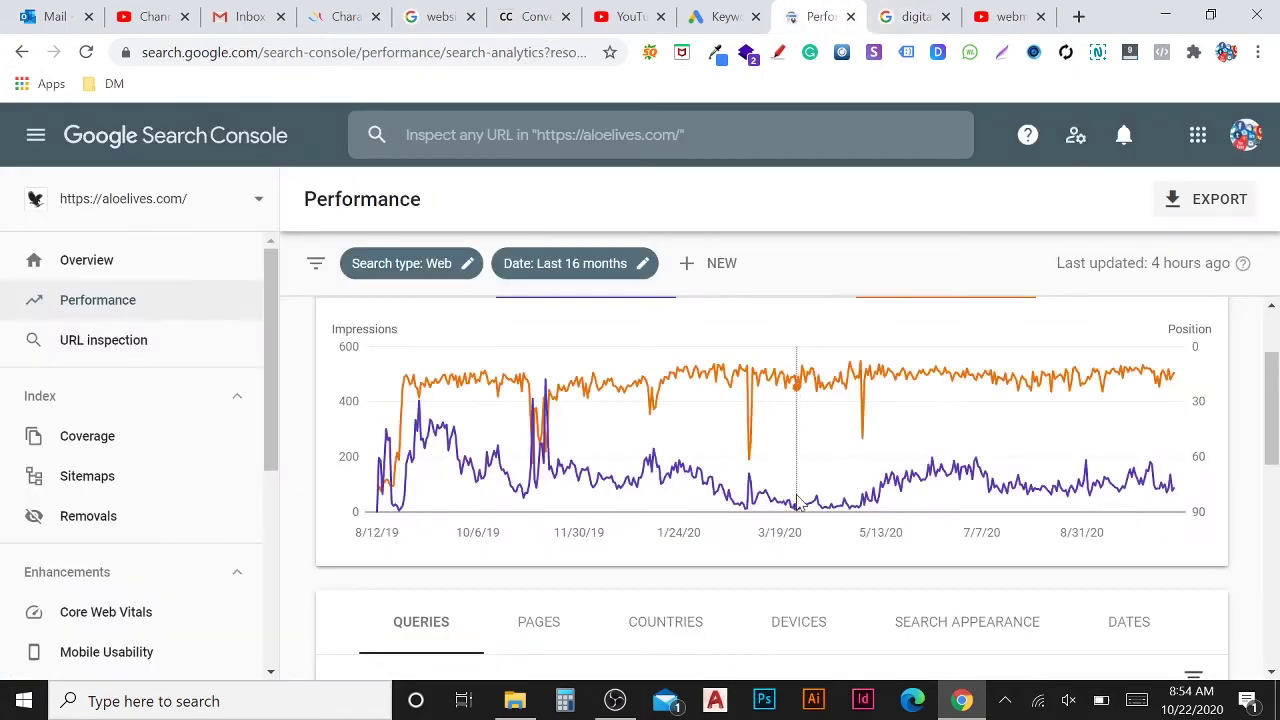
scroll(621, 397, "up", 1)
scroll(777, 514, "down", 8)
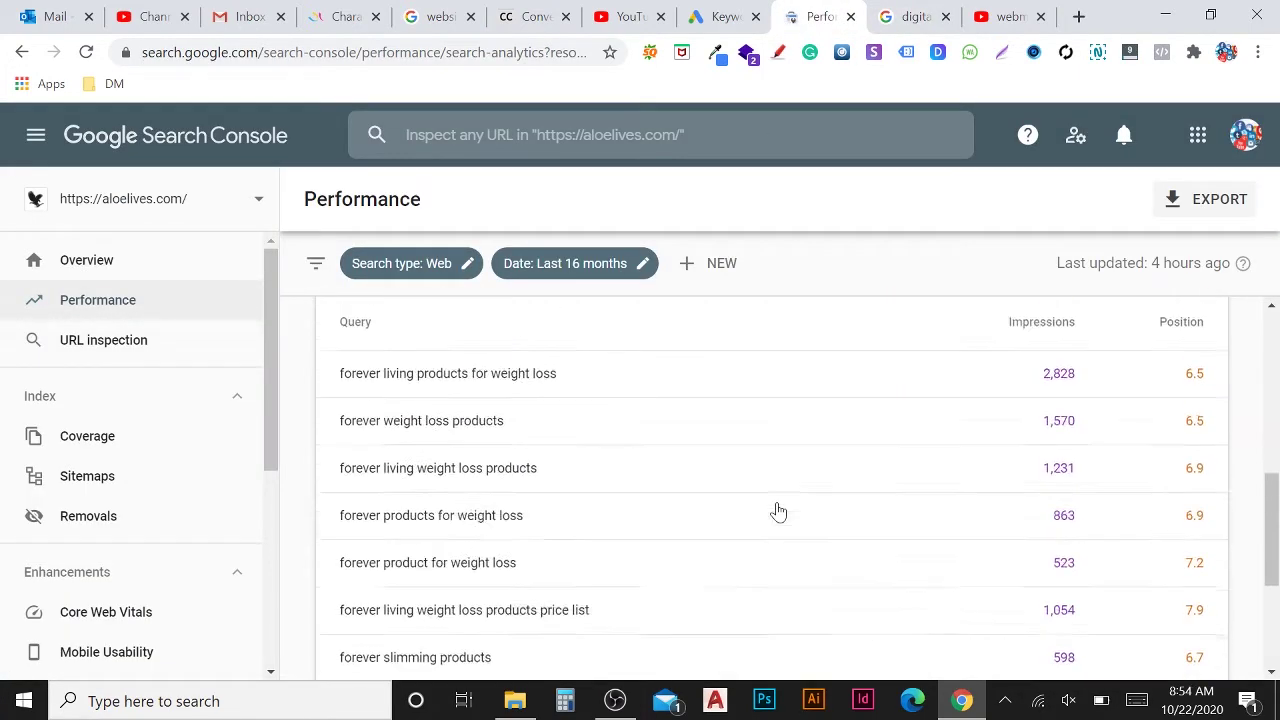
scroll(779, 512, "up", 2)
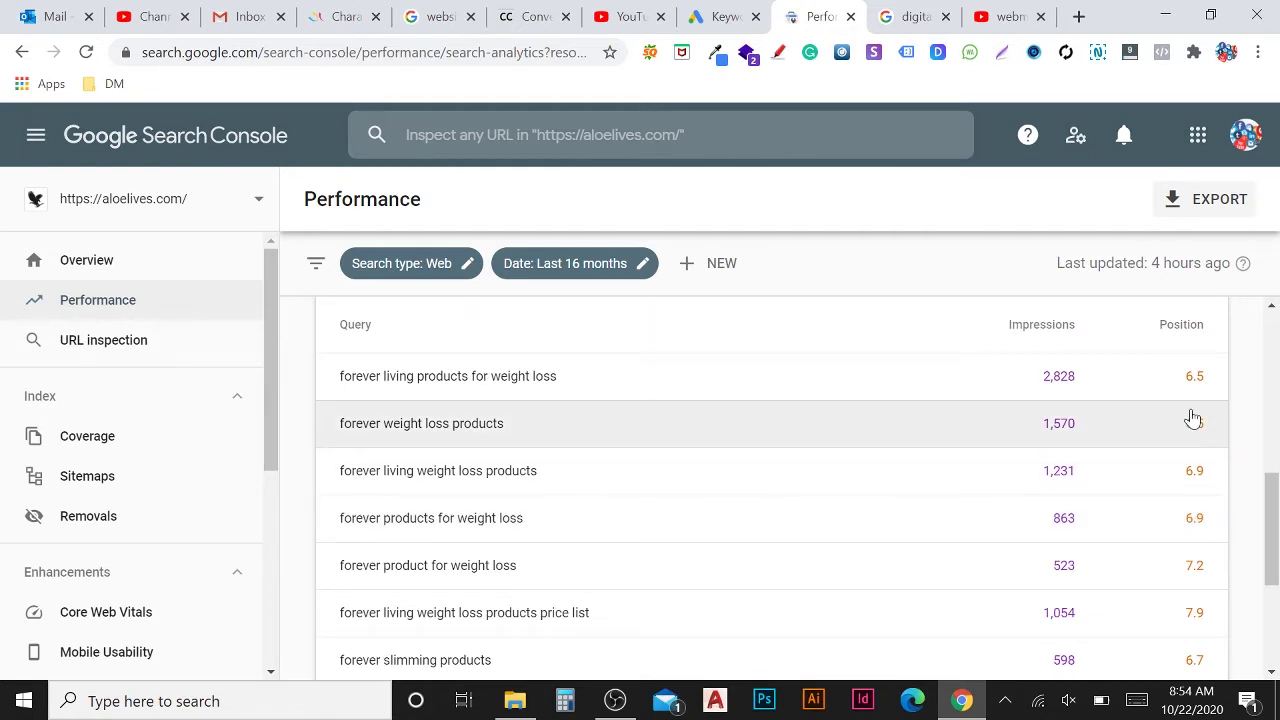
scroll(857, 475, "up", 4)
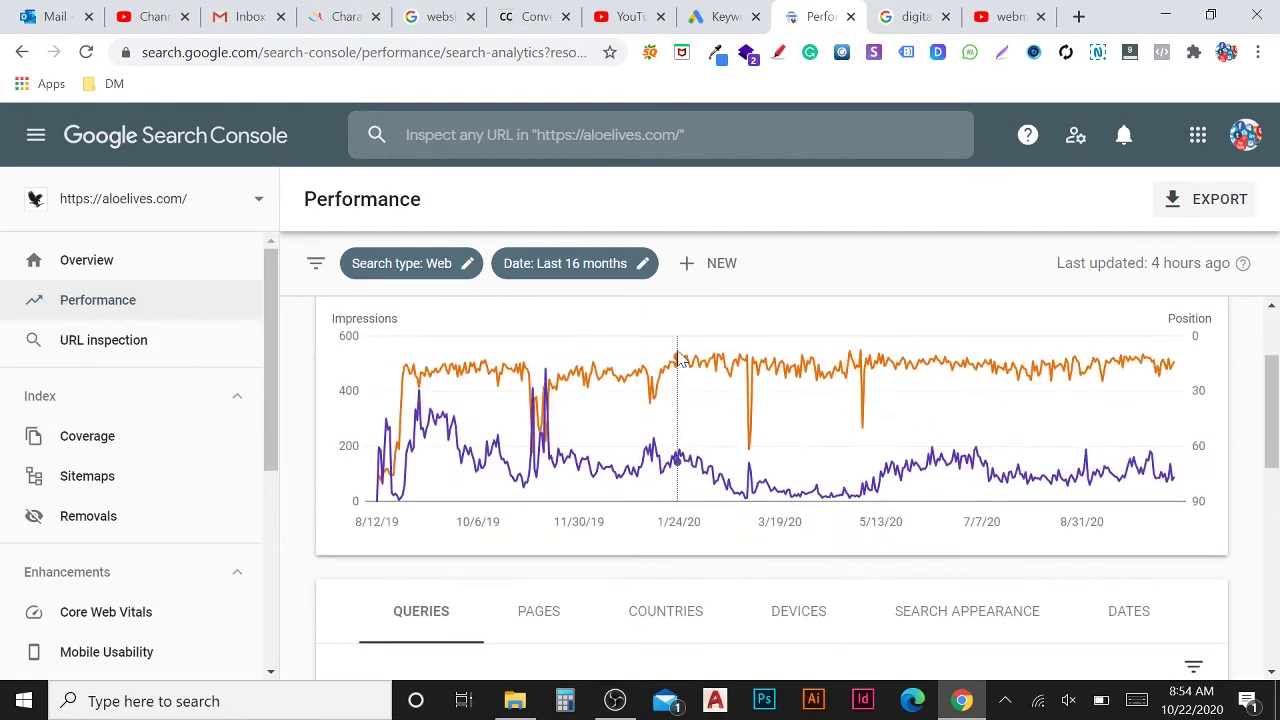
scroll(986, 531, "down", 4)
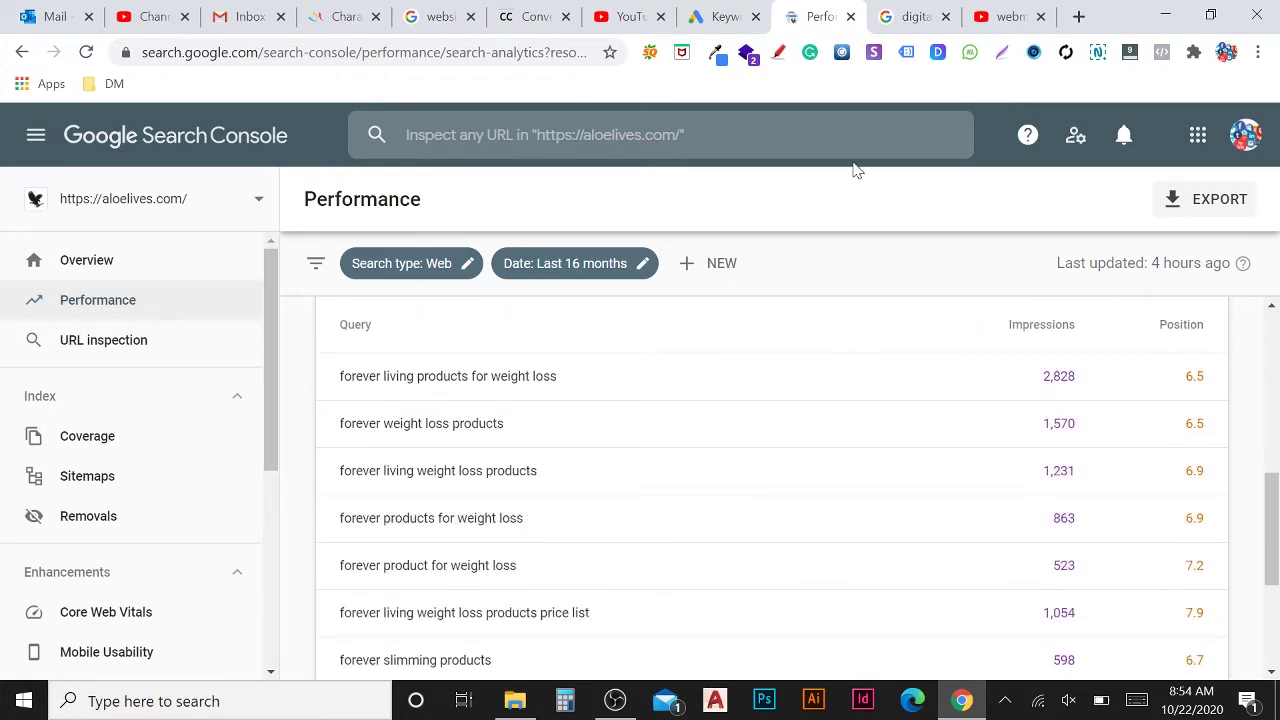
- Compare the page numbers of the Google results once more with the impressions and positions in the Search Console Queries table
left_click(912, 16)
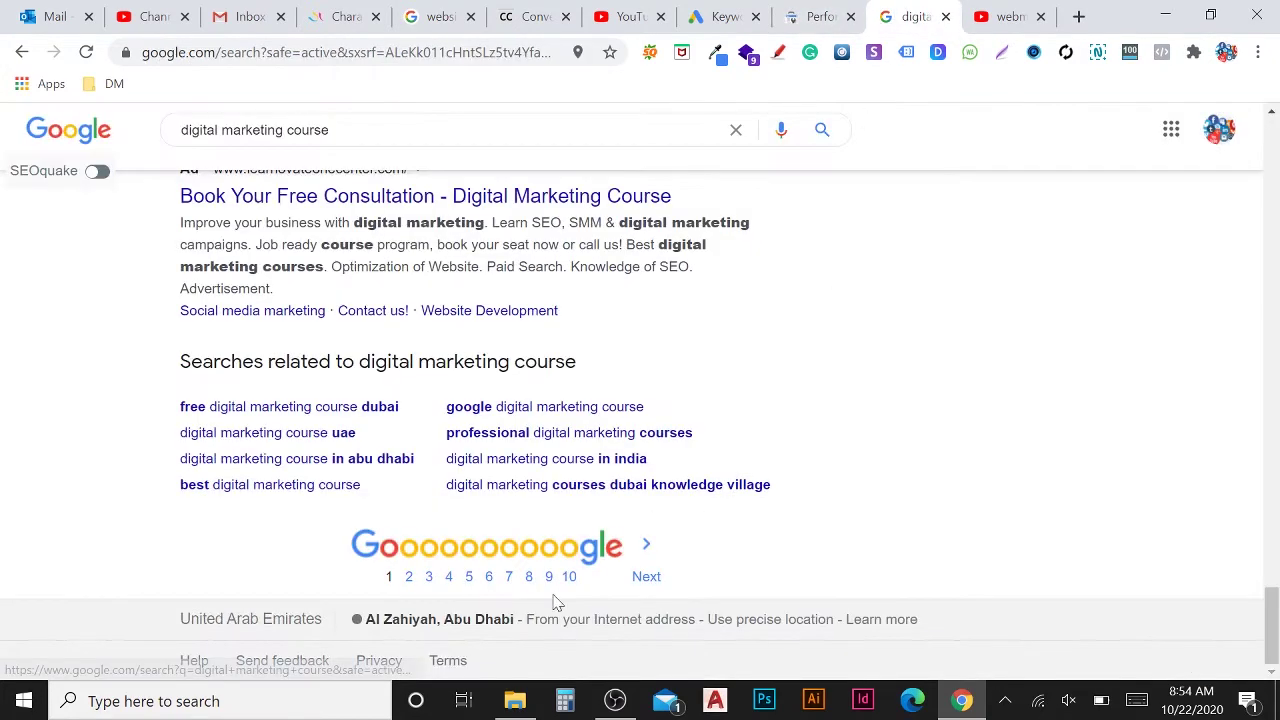
left_click(812, 18)
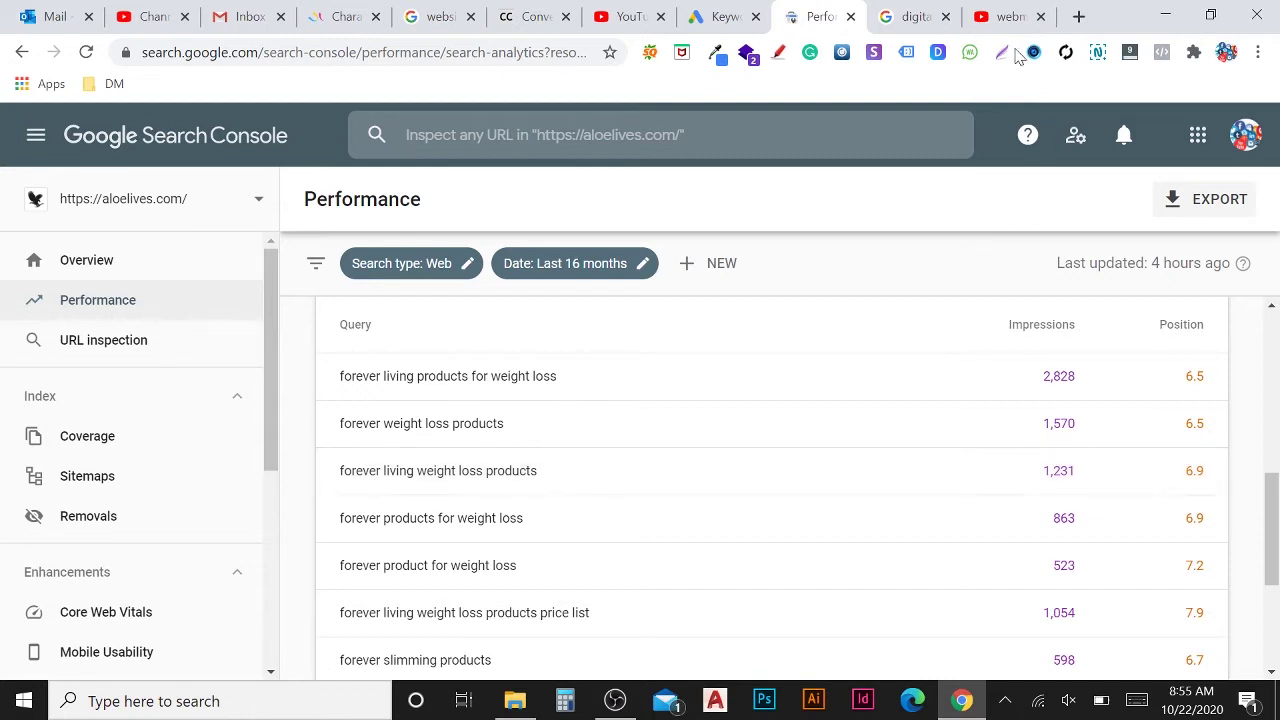
left_click(912, 17)
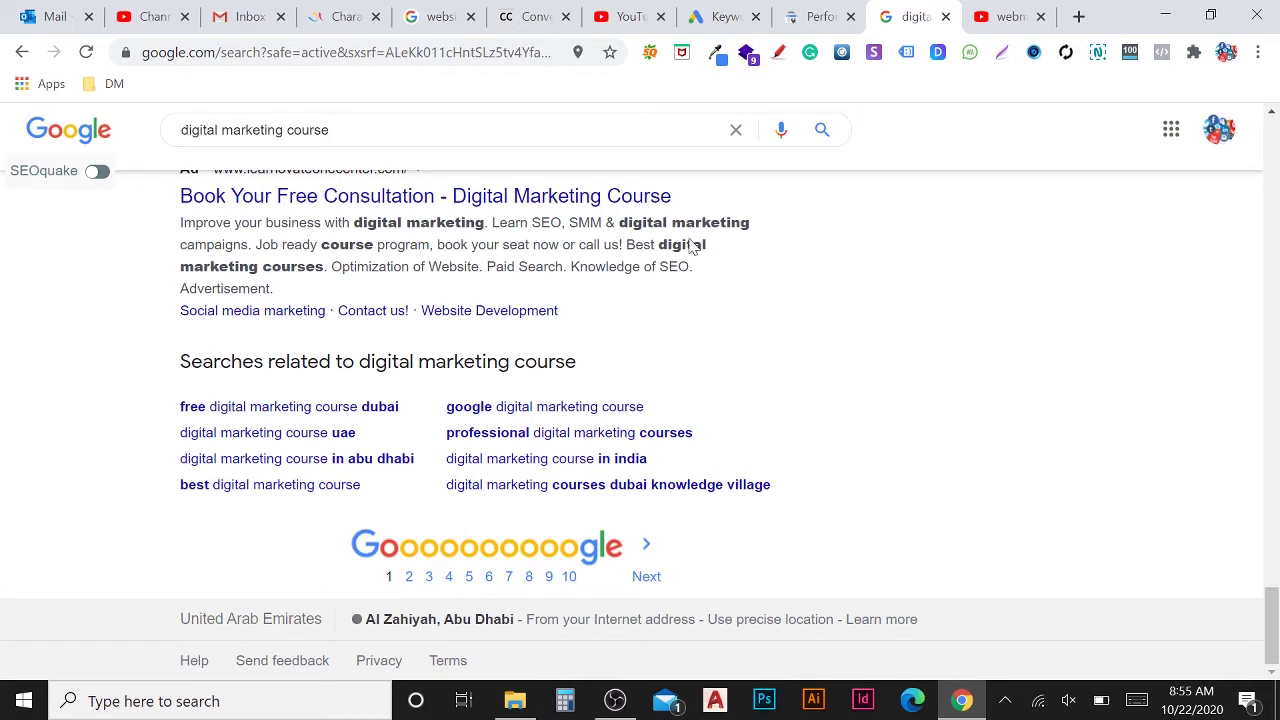
left_click(818, 17)
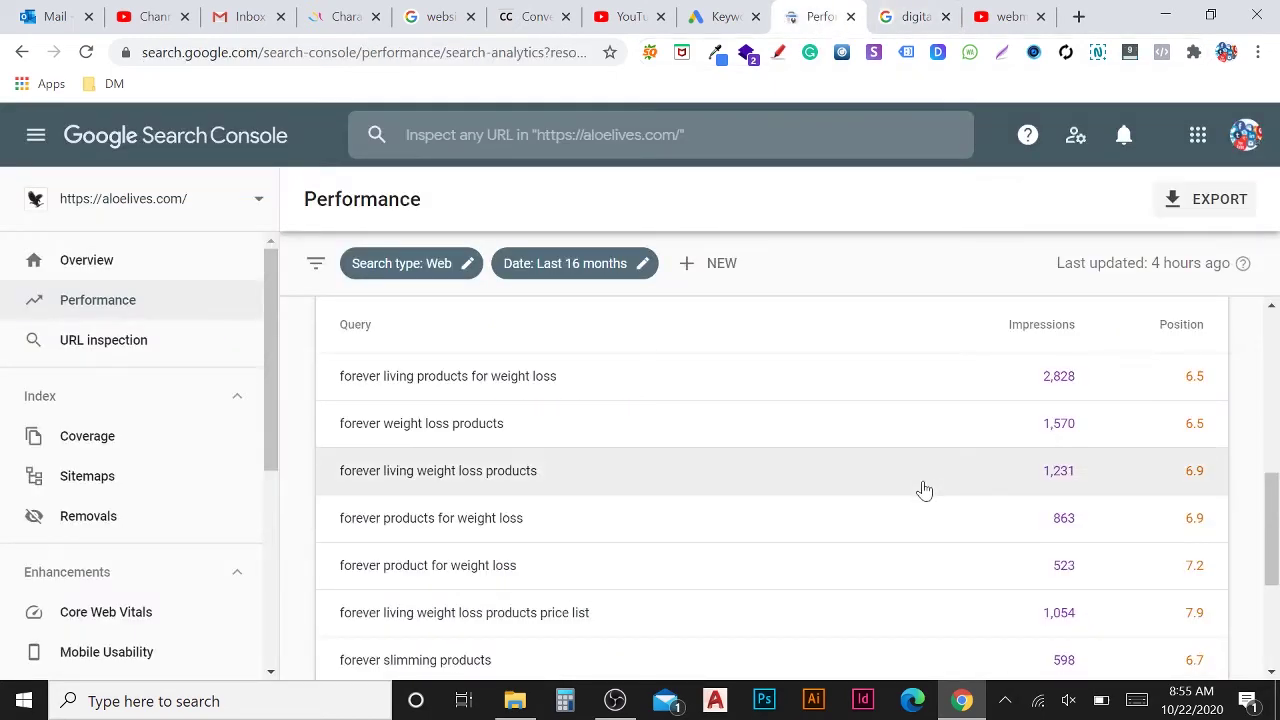
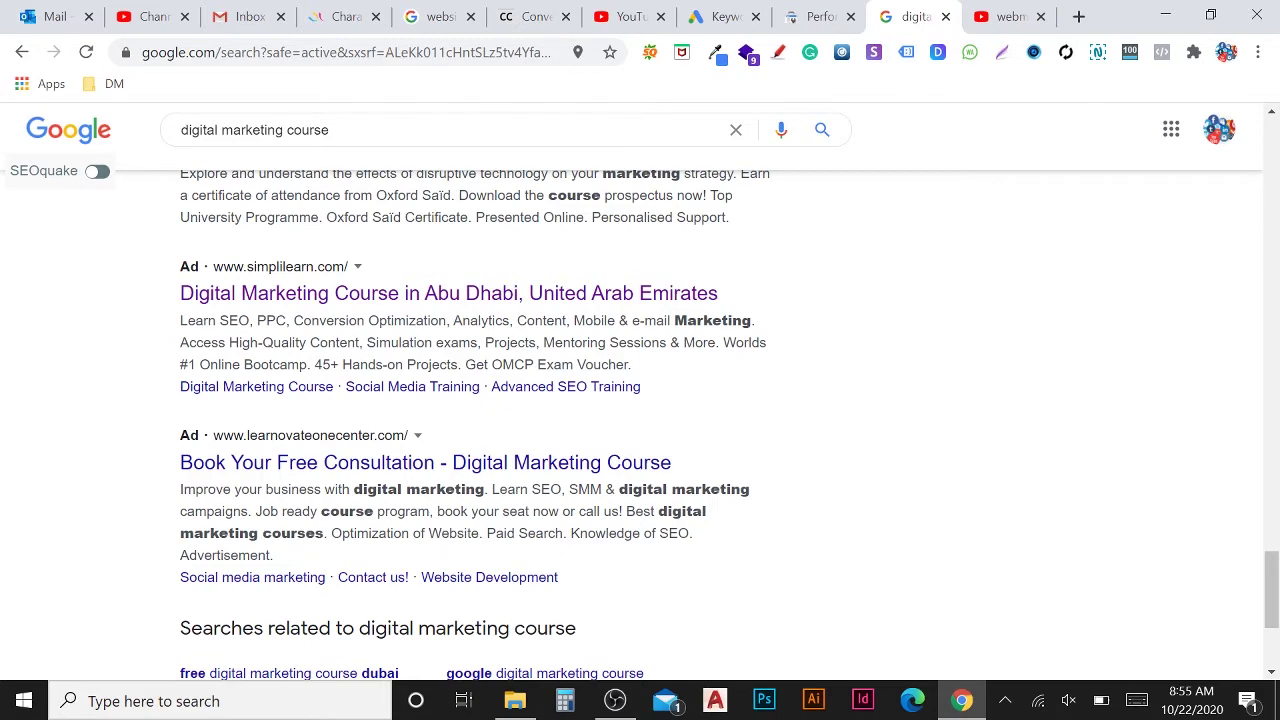
- Return to the performance report and add the Total clicks and Average CTR metrics to the chart
left_click(814, 14)
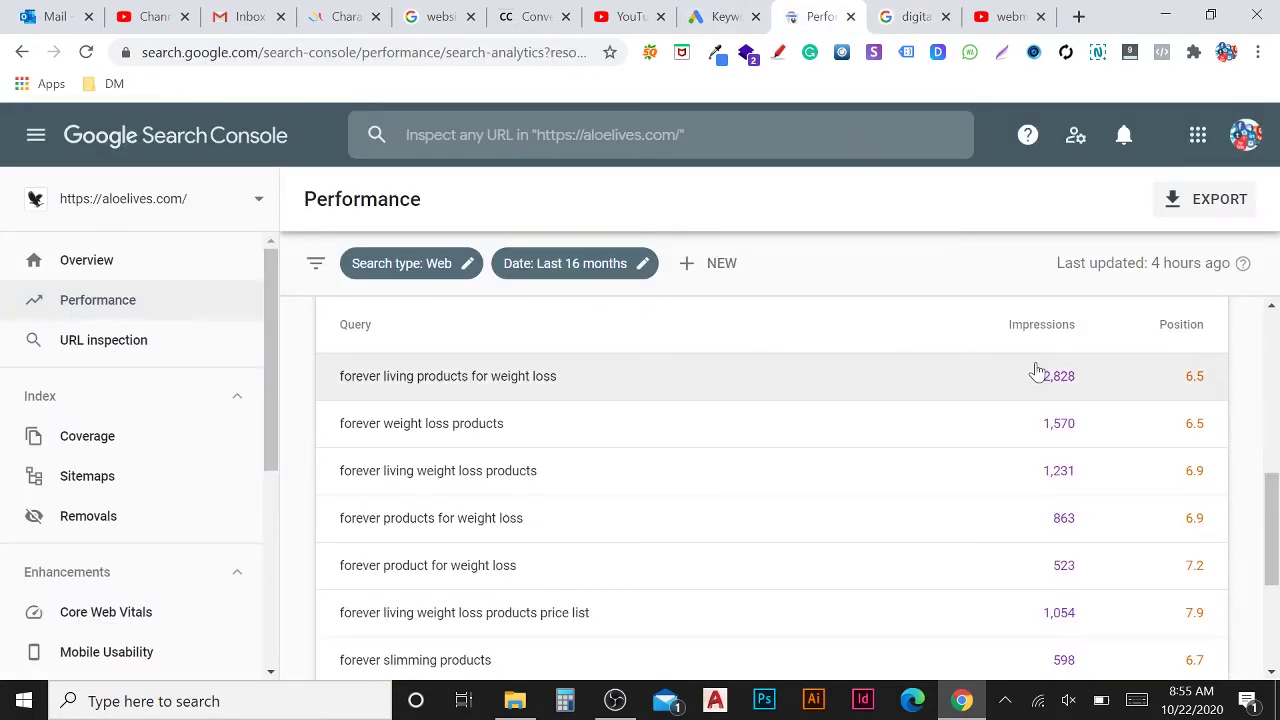
scroll(406, 429, "up", 5)
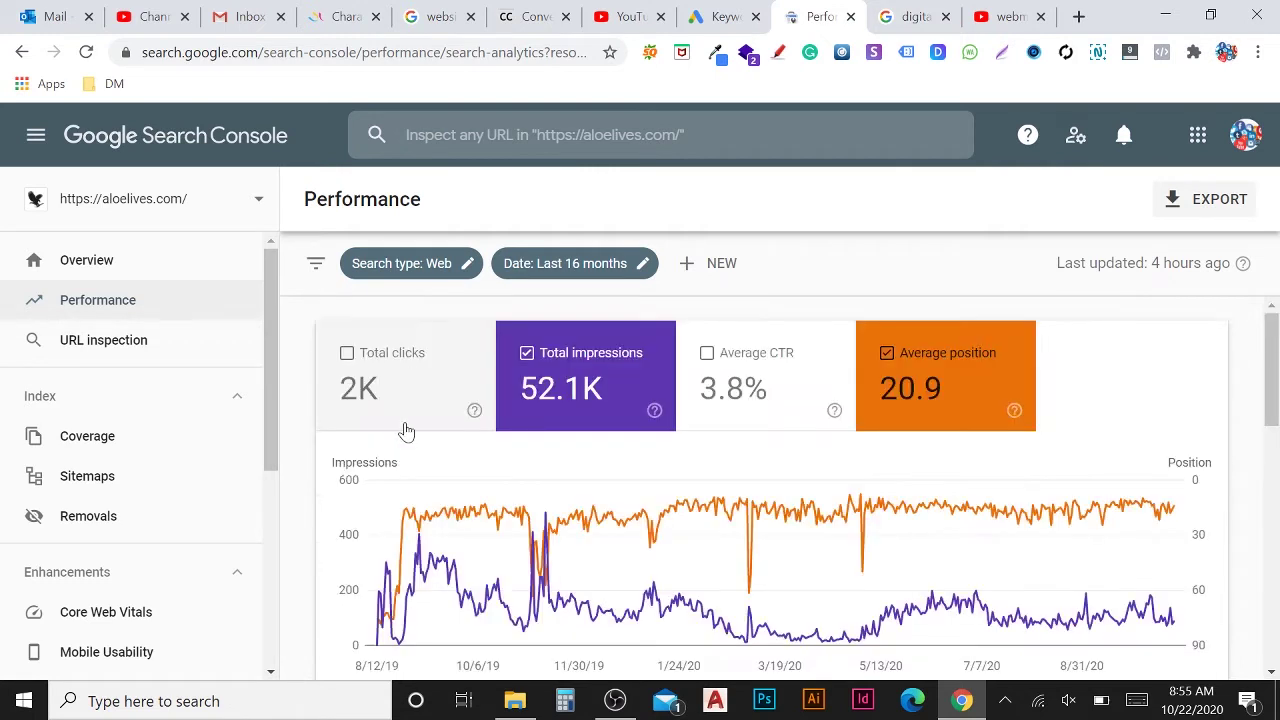
left_click(405, 401)
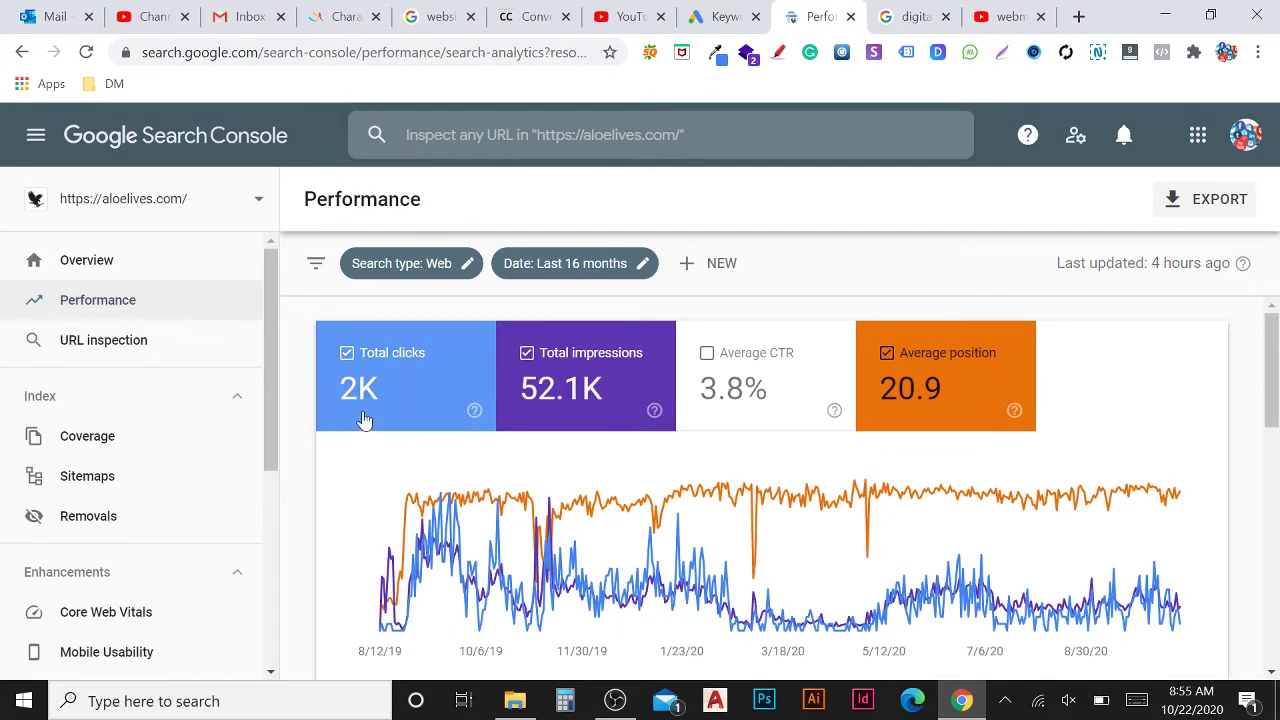
mouse_move(368, 395)
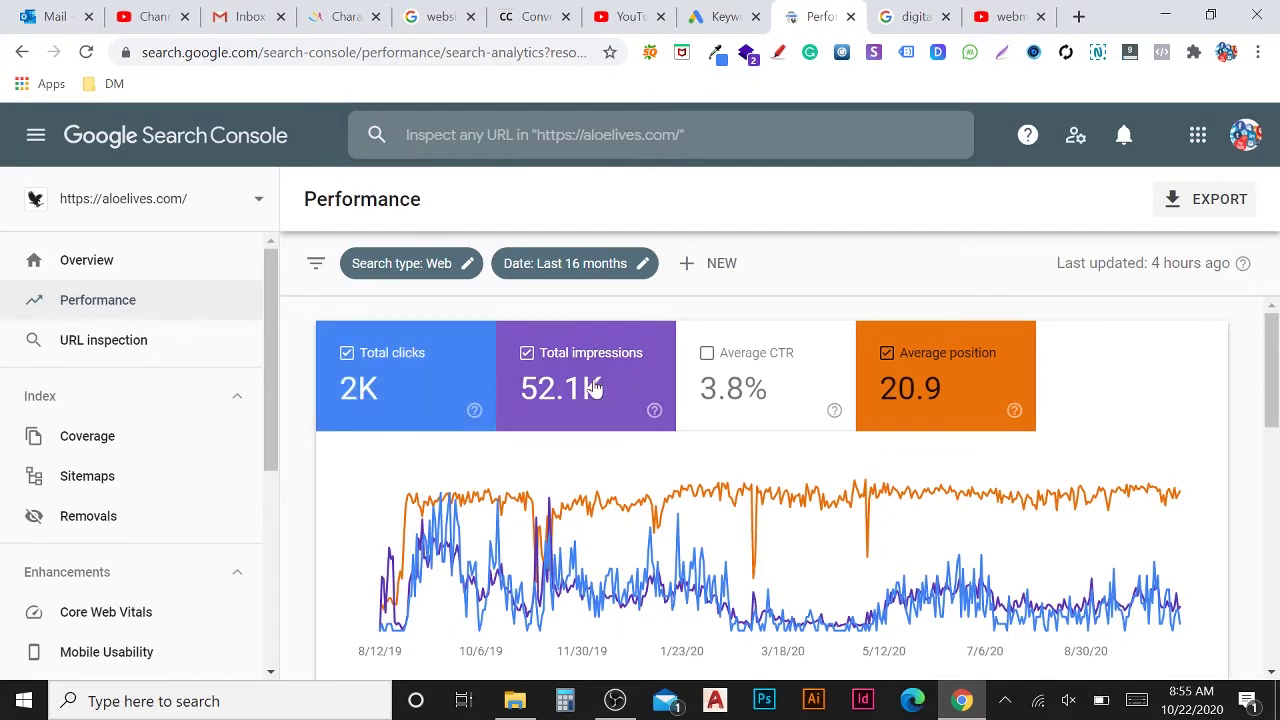
left_click(749, 383)
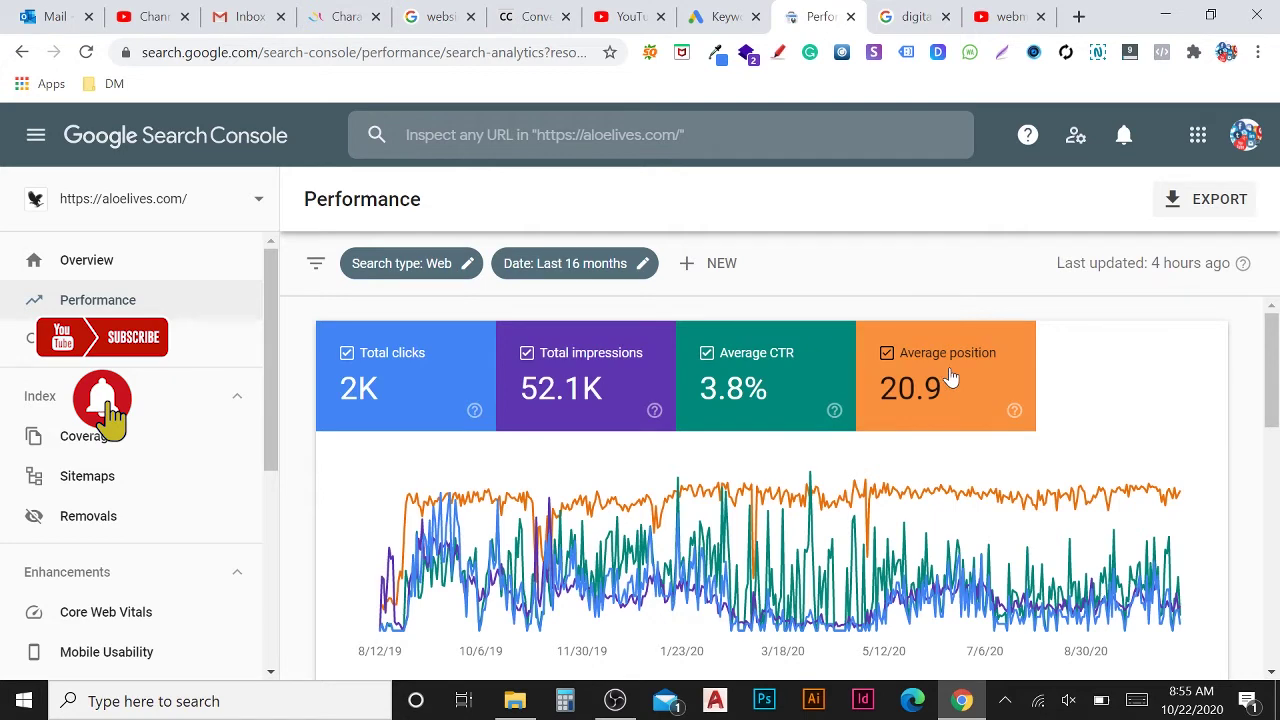
- Switch to the "digital marketing course" results, clear the text highlight and look back up through the organic listings
left_click(915, 14)
scroll(357, 371, "up", 2)
left_click(97, 378)
scroll(323, 300, "up", 4)
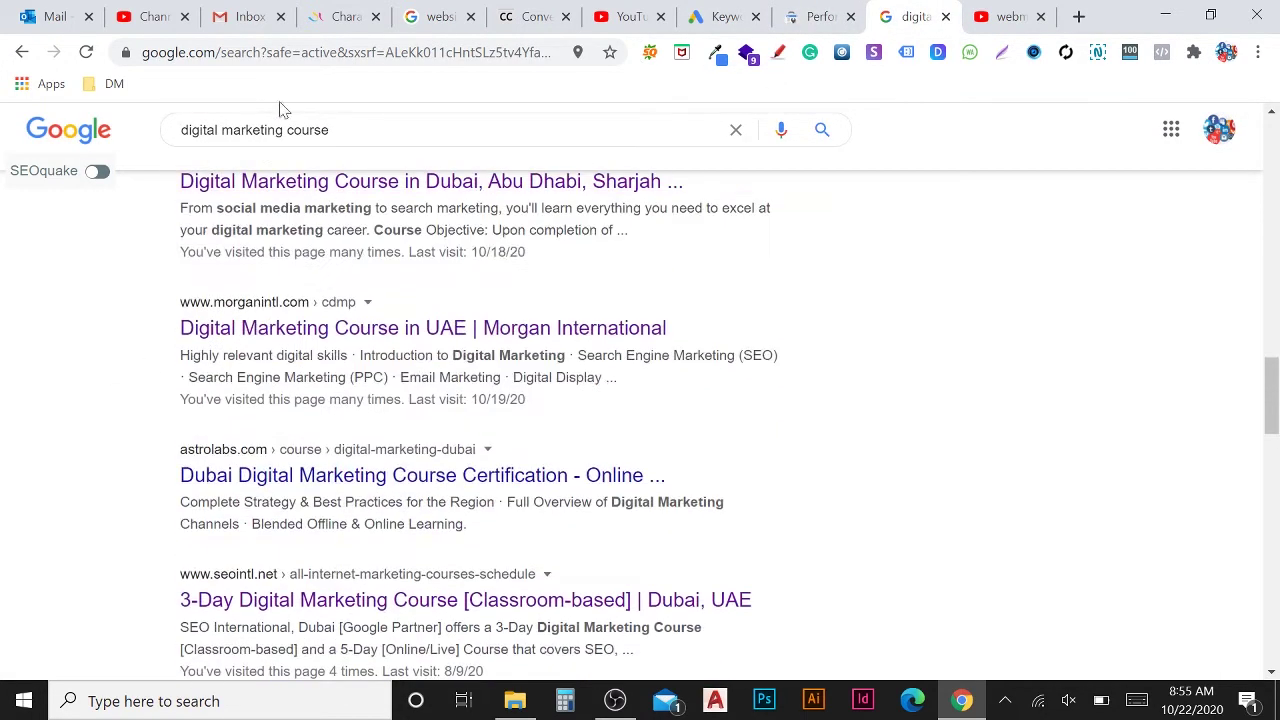
- Return to the performance report and examine the total impressions, total clicks and average position figures
left_click(815, 18)
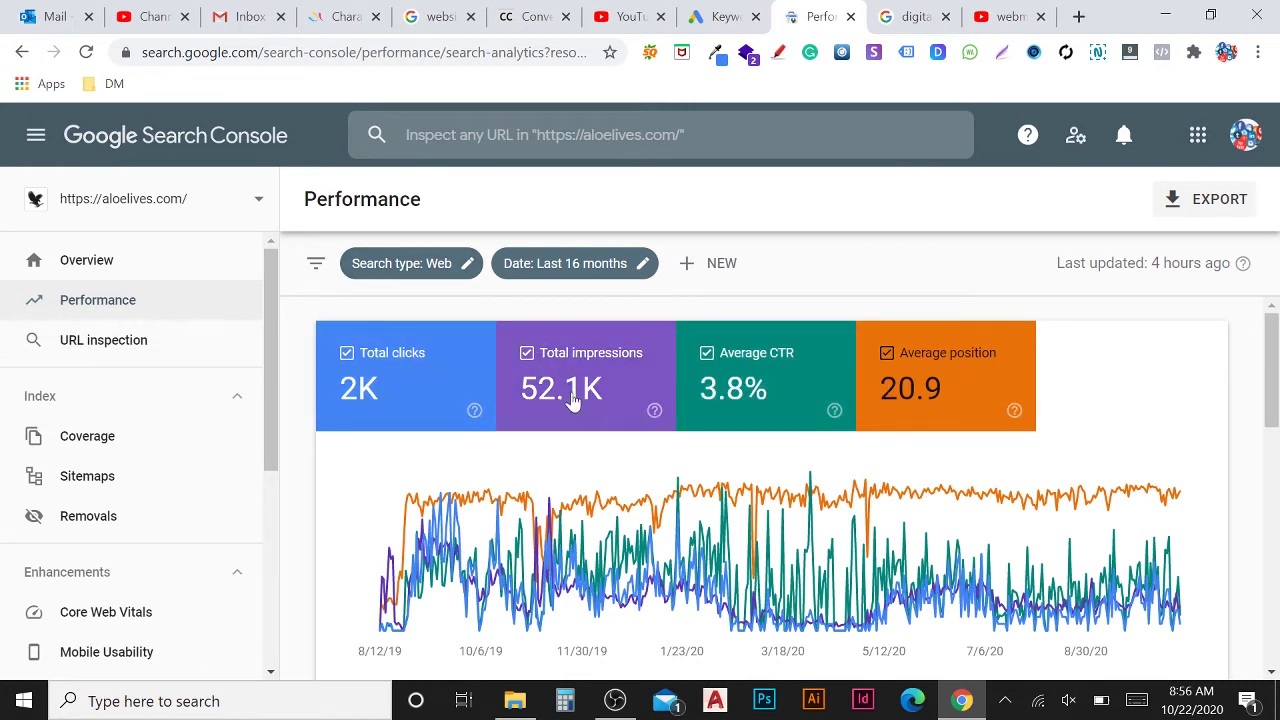
mouse_move(573, 400)
mouse_move(417, 390)
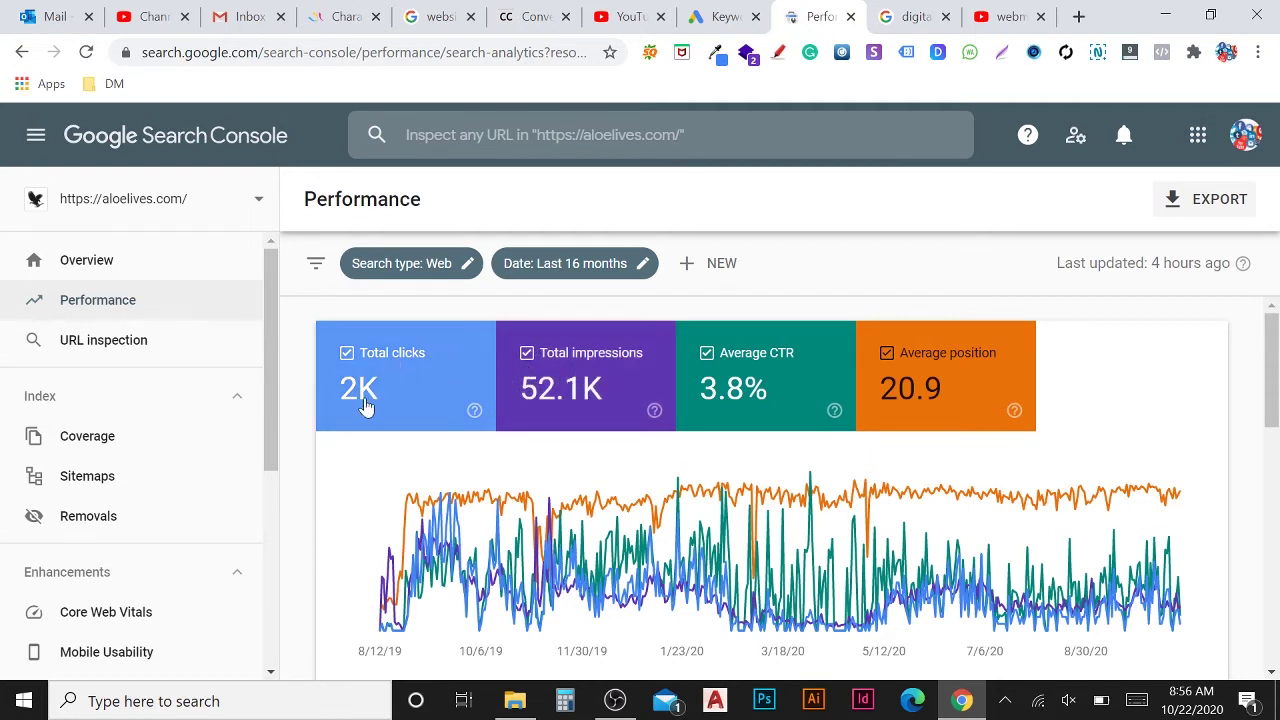
mouse_move(401, 410)
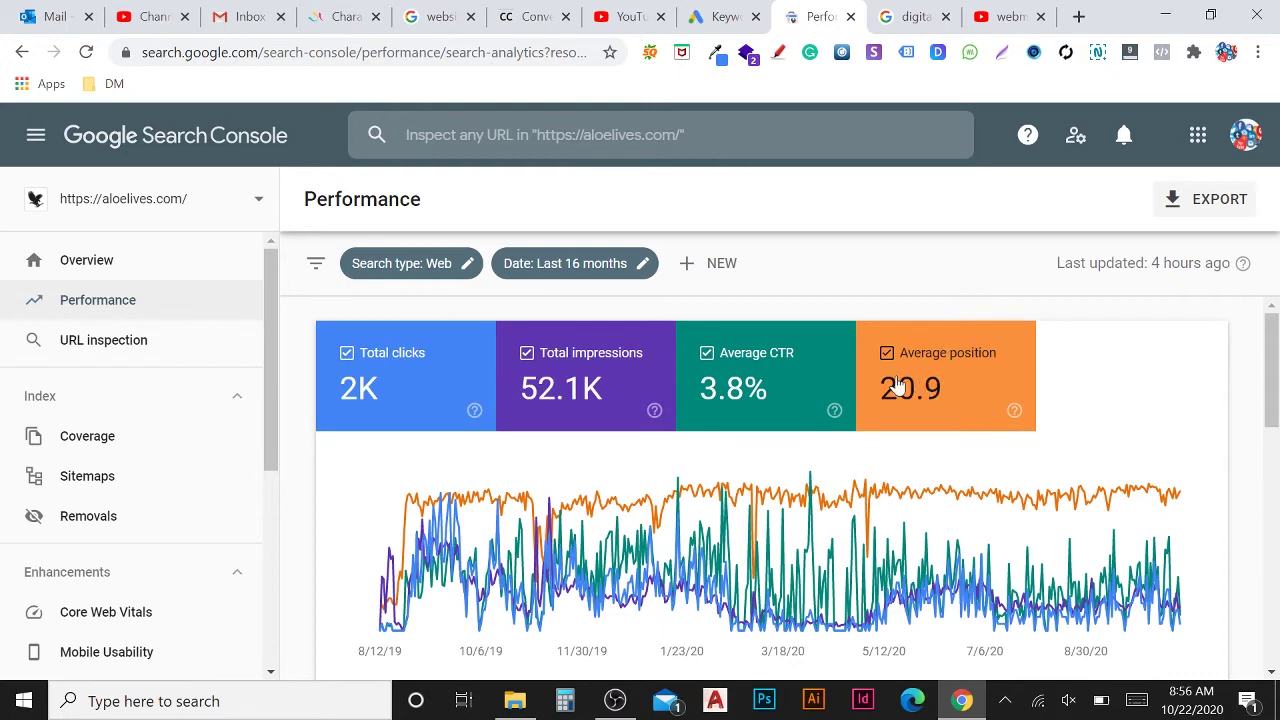
- Go through the organic listings of the "digital marketing course" results again, down to the page numbers at the end
left_click(912, 17)
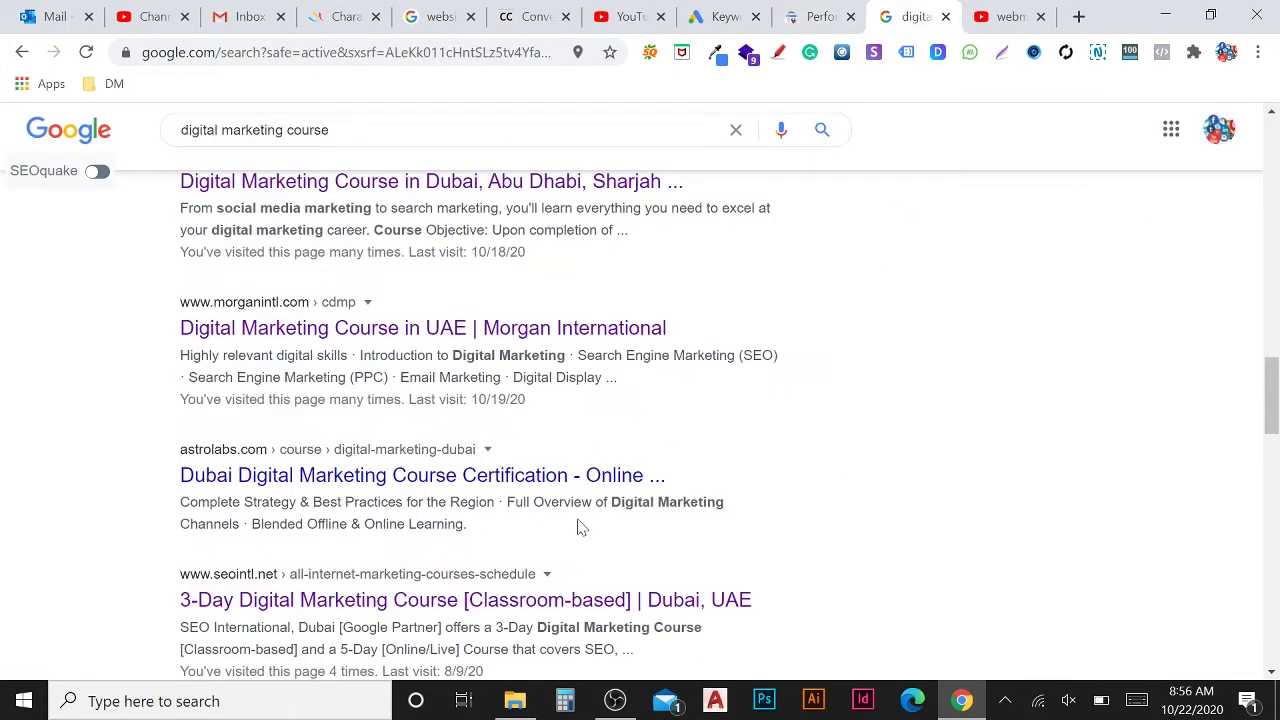
scroll(313, 437, "up", 1)
left_click_drag(160, 232, 165, 540)
scroll(293, 585, "down", 5)
scroll(293, 585, "down", 6)
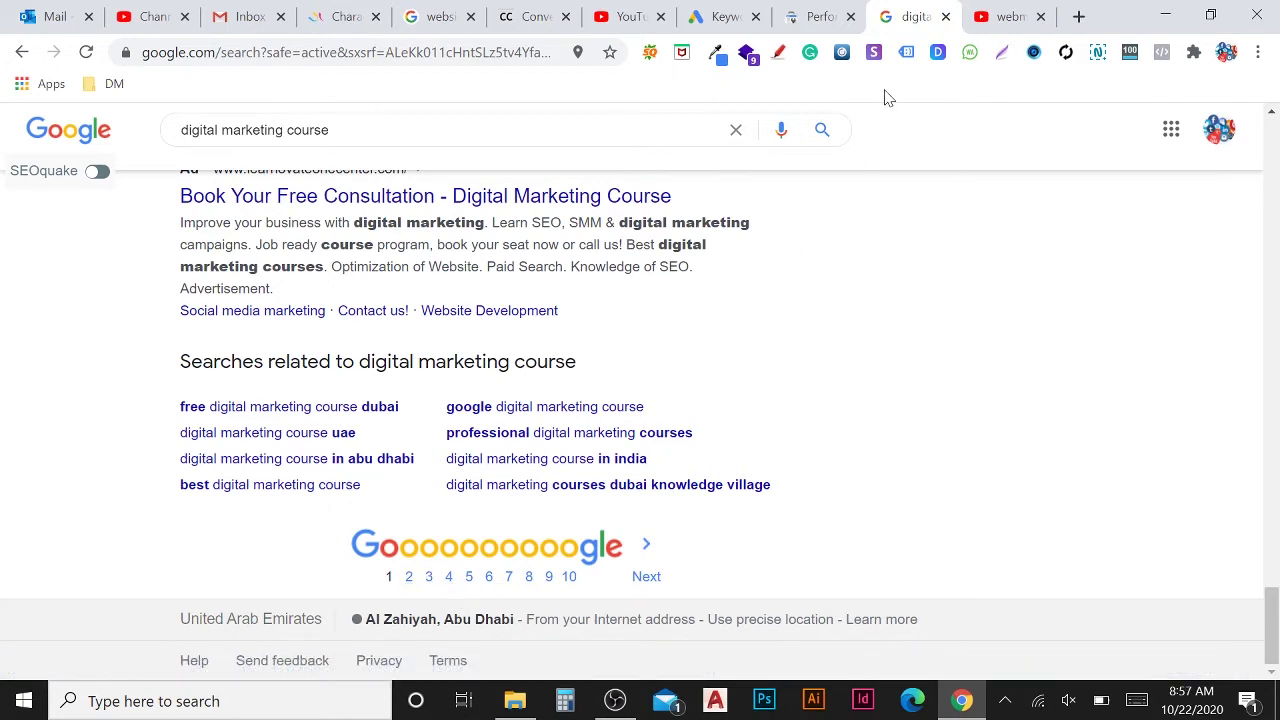
- Return to the performance report and view the clicks, impressions, CTR and position of each query in the Queries table
left_click(818, 16)
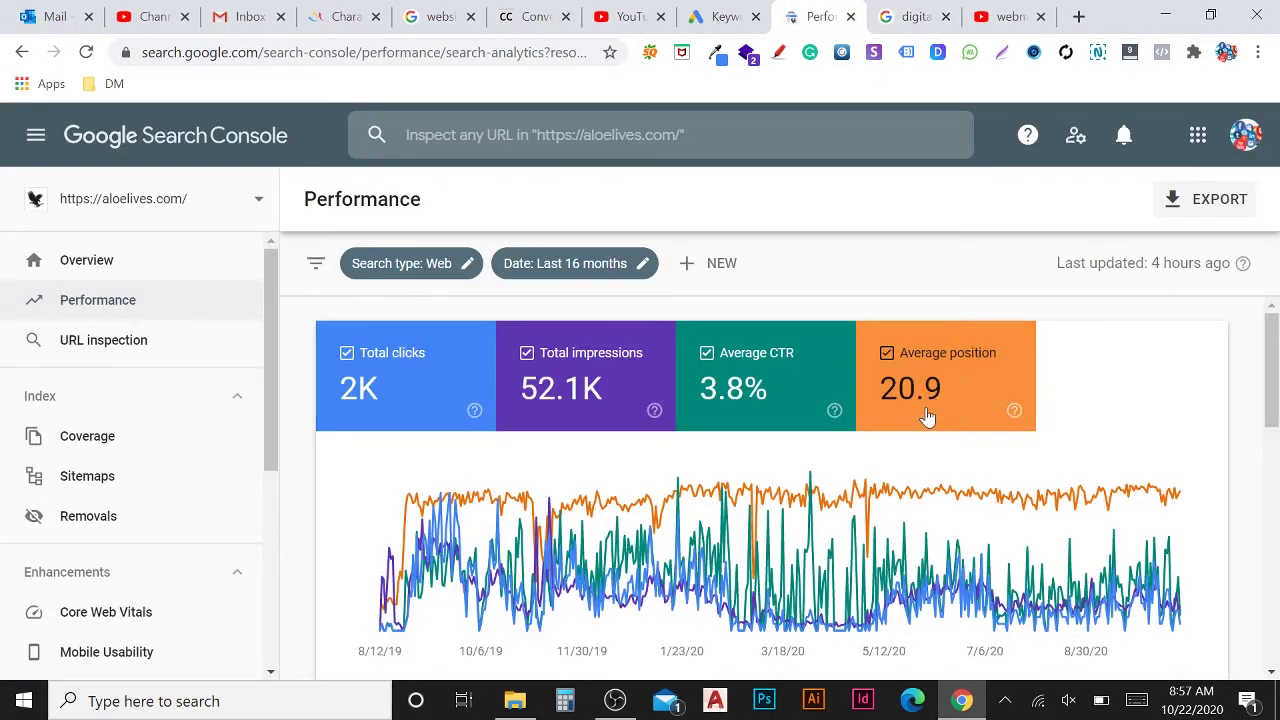
scroll(1276, 372, "down", 5)
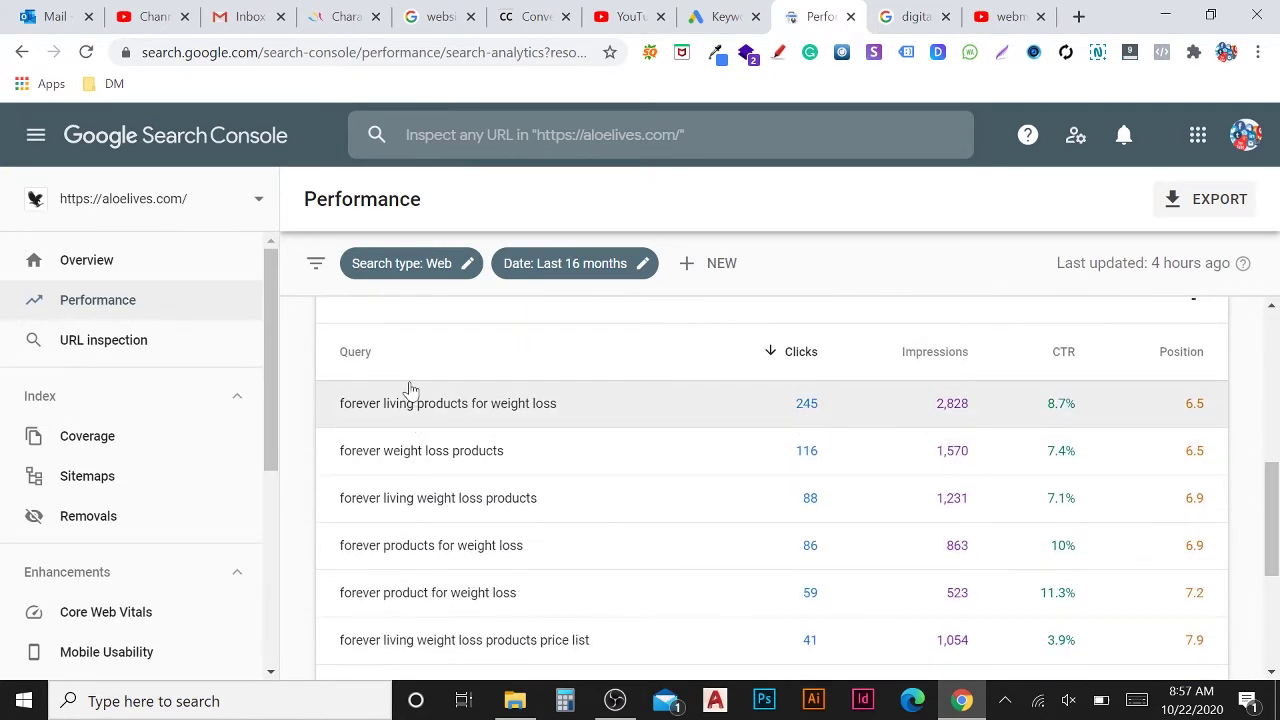
- Look through the Queries table to its end, check the available rows-per-page choices without changing them, and go back to the first queries
scroll(426, 610, "up", 1)
scroll(427, 618, "up", 2)
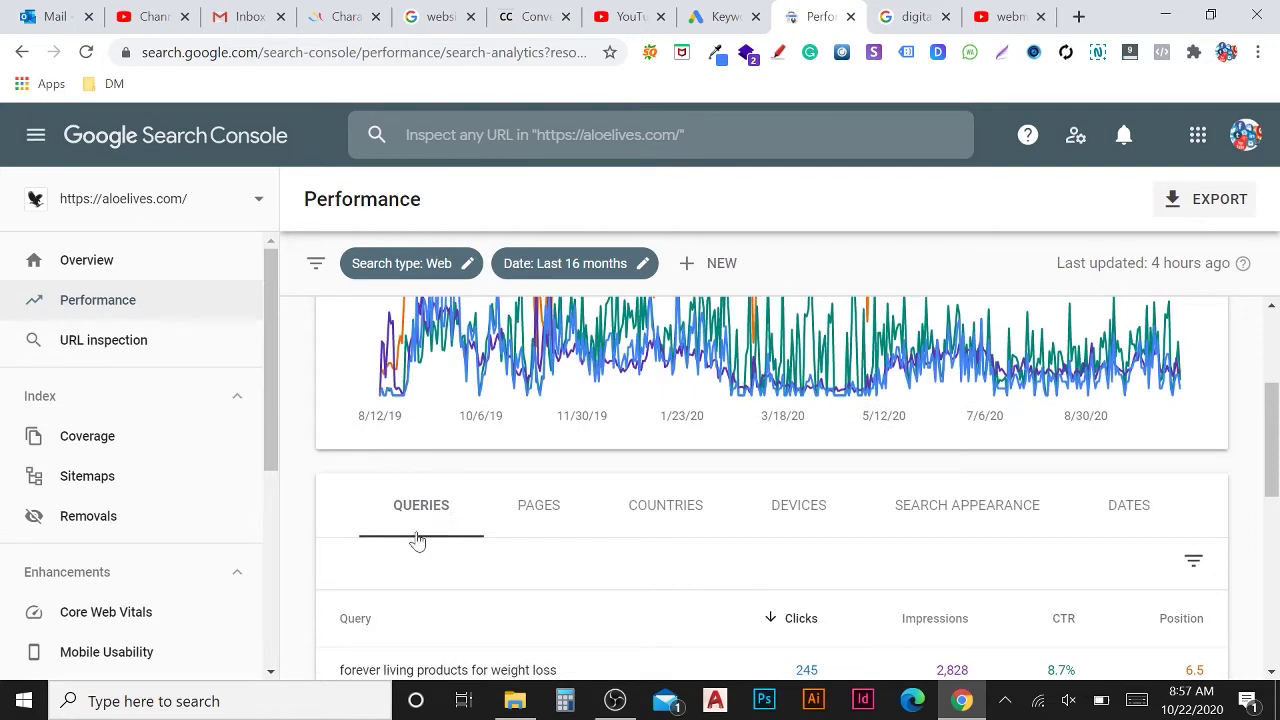
scroll(437, 525, "down", 3)
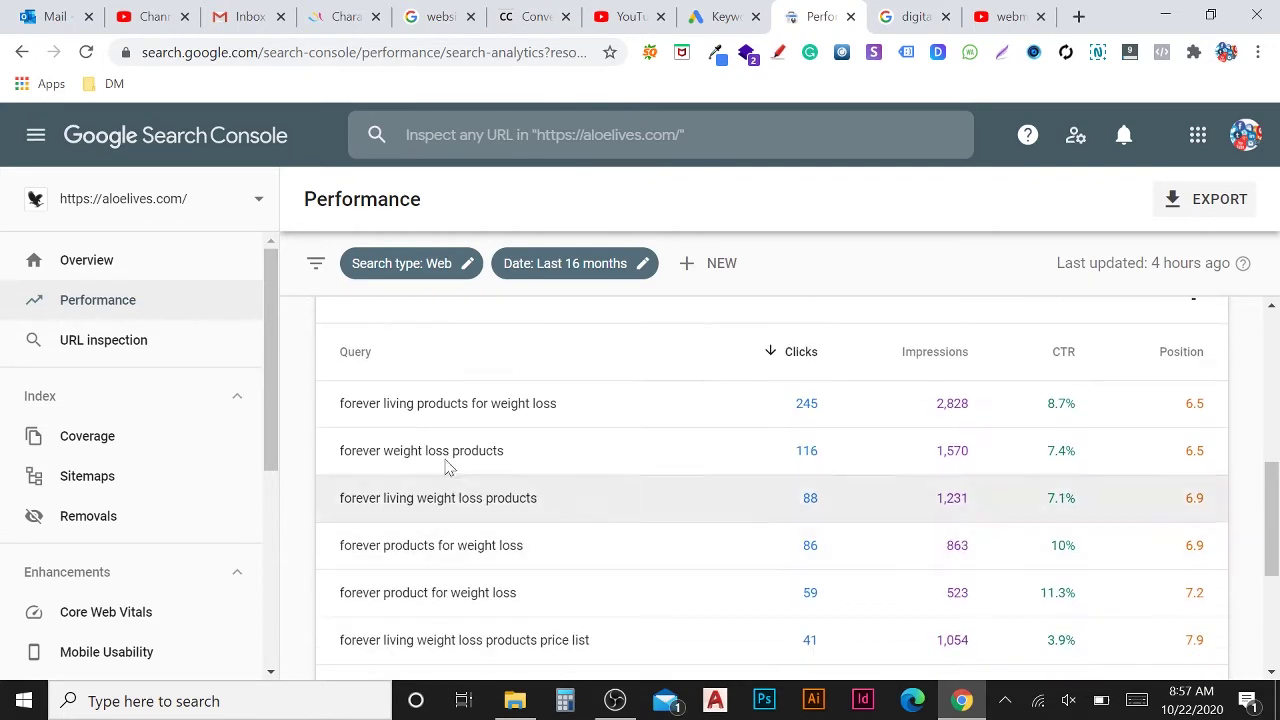
scroll(480, 600, "down", 3)
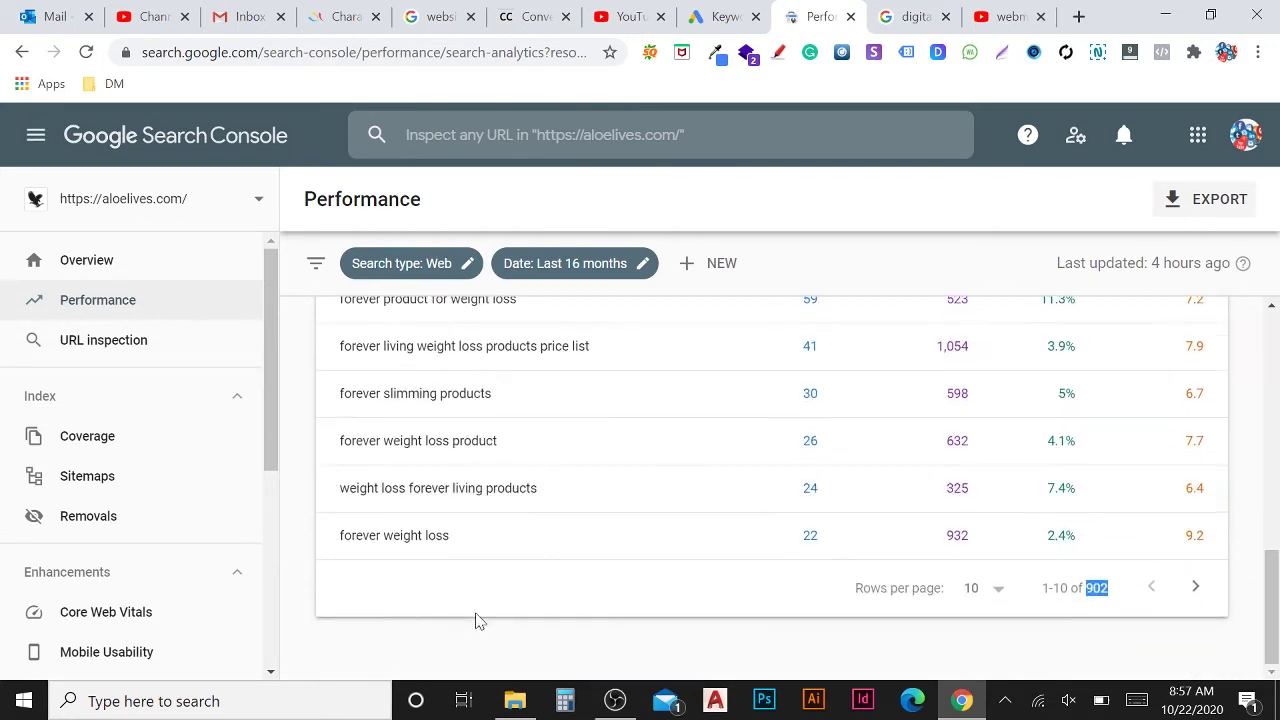
left_click(1000, 590)
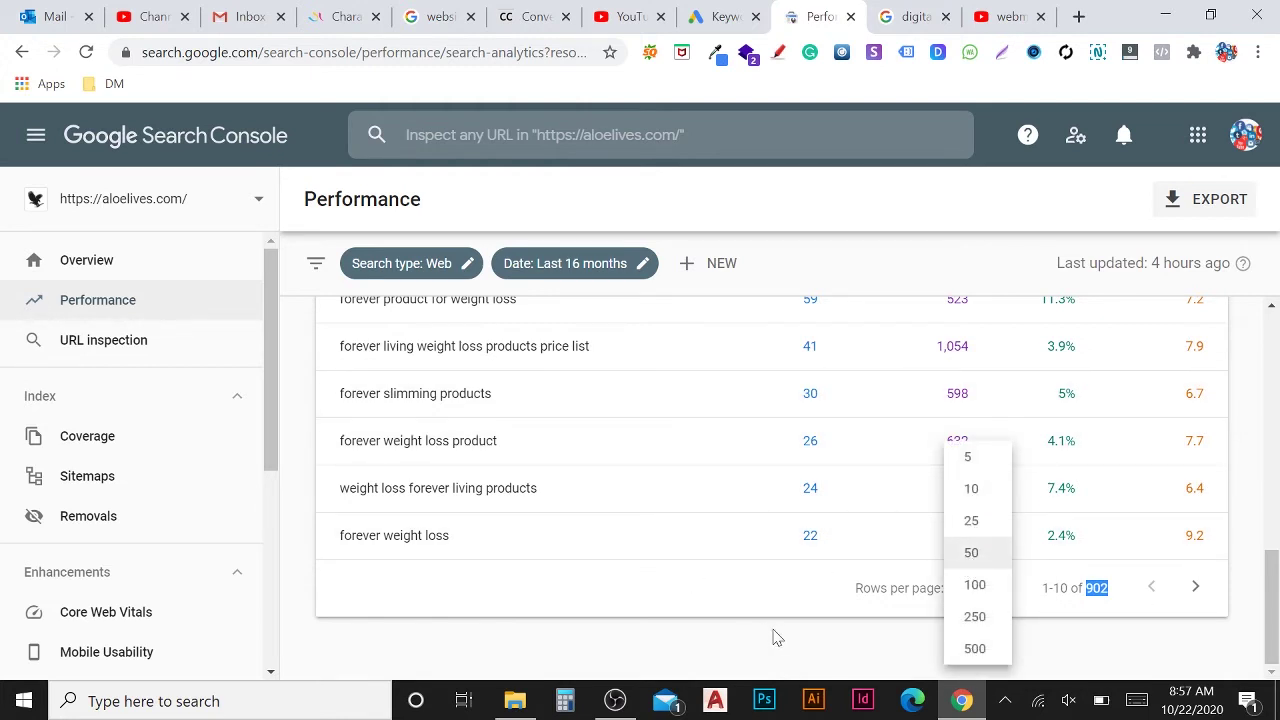
left_click(1108, 643)
left_click_drag(1272, 600, 1275, 496)
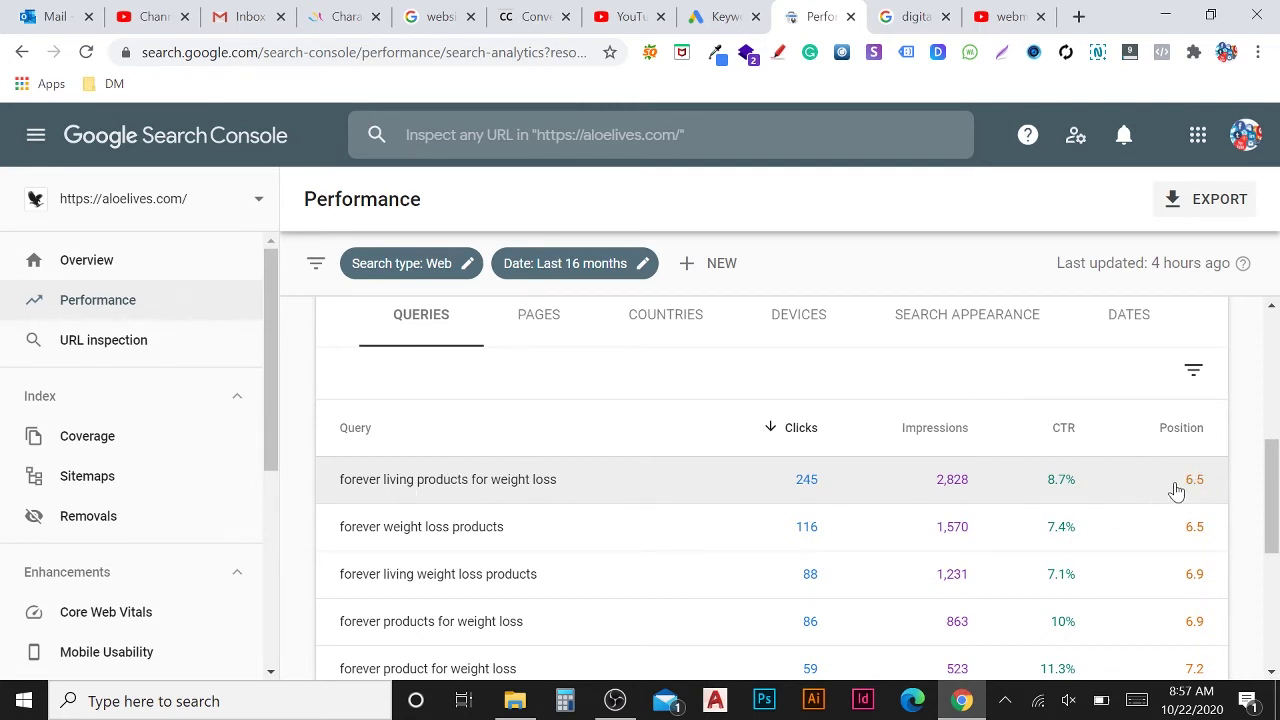
- Switch to the "digital marketing course" results and highlight the nadia-training.com and morganintl.com organic listings
left_click(907, 17)
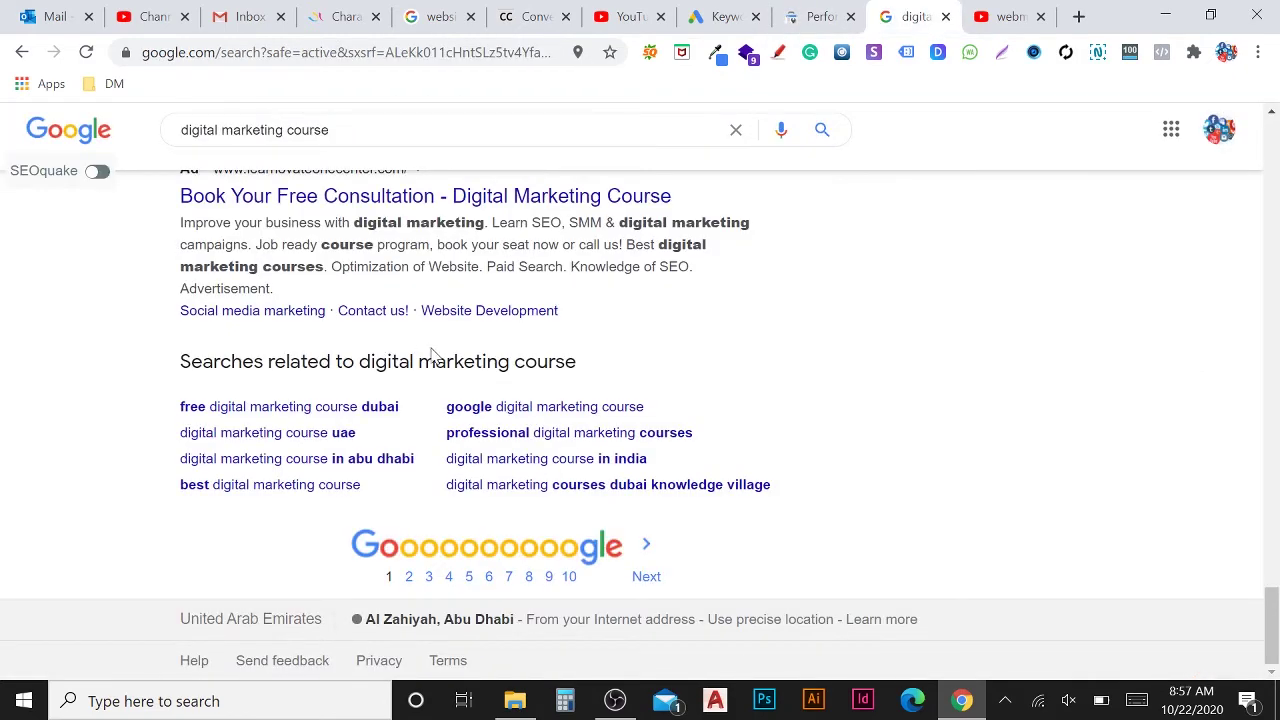
scroll(440, 380, "up", 15)
scroll(437, 380, "down", 4)
left_click_drag(180, 403, 235, 532)
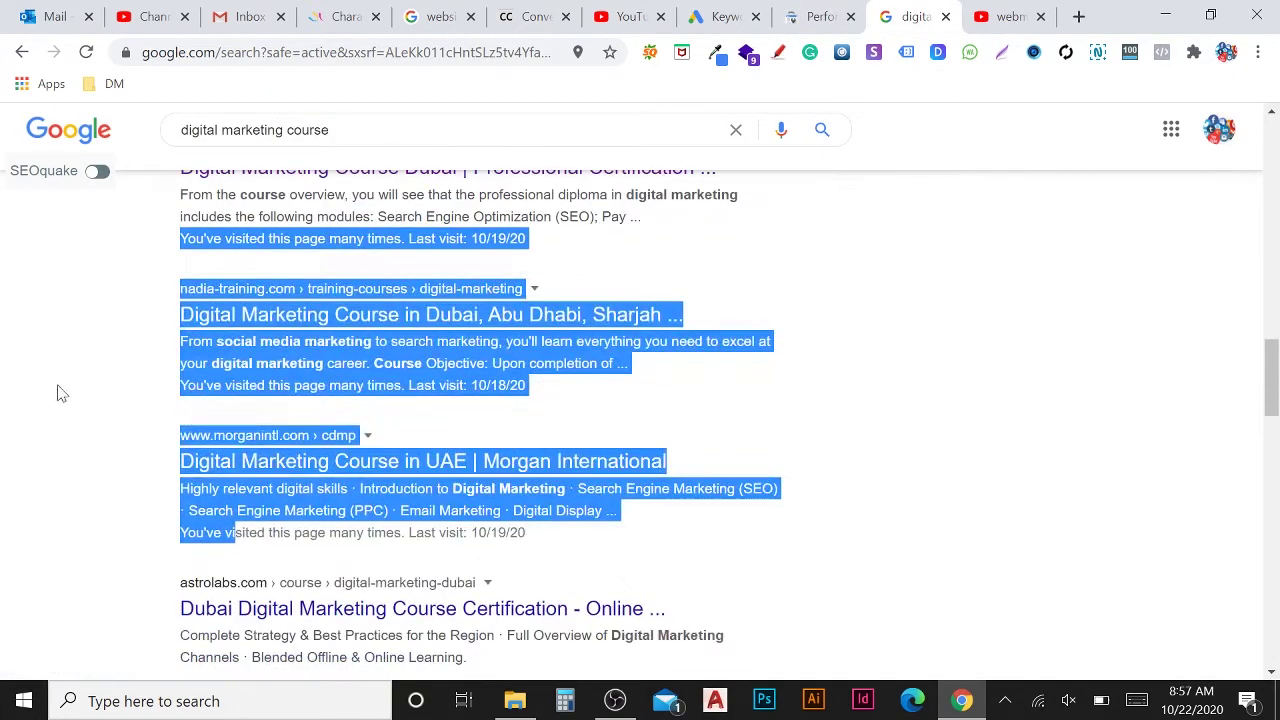
- Return to the performance report, page forward two pages in the Queries table and go back to the first page
left_click(815, 17)
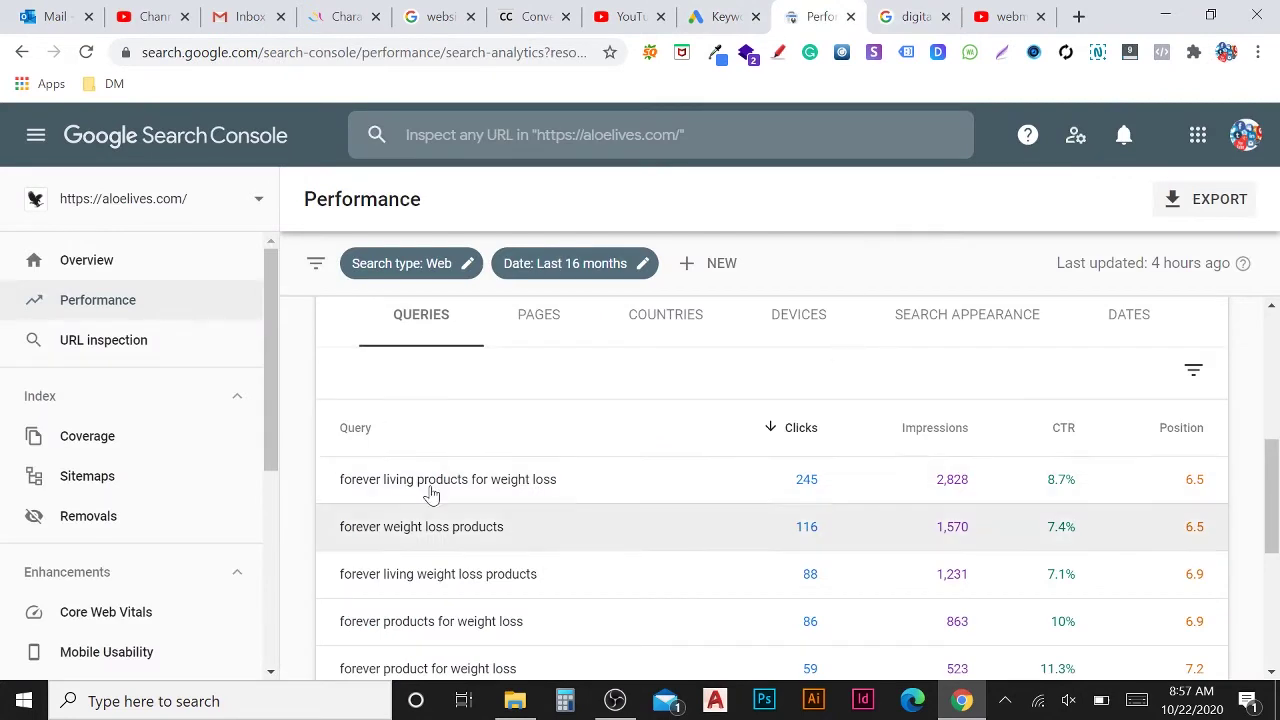
scroll(432, 493, "down", 3)
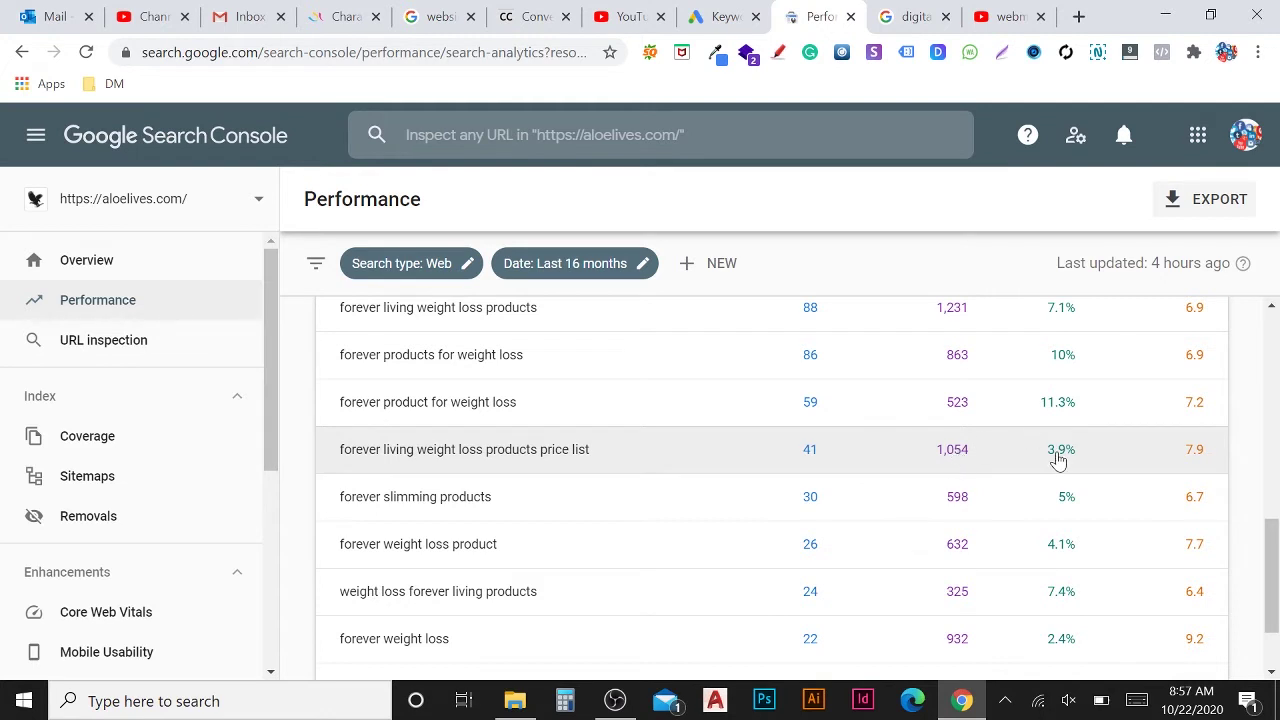
scroll(1190, 458, "down", 2)
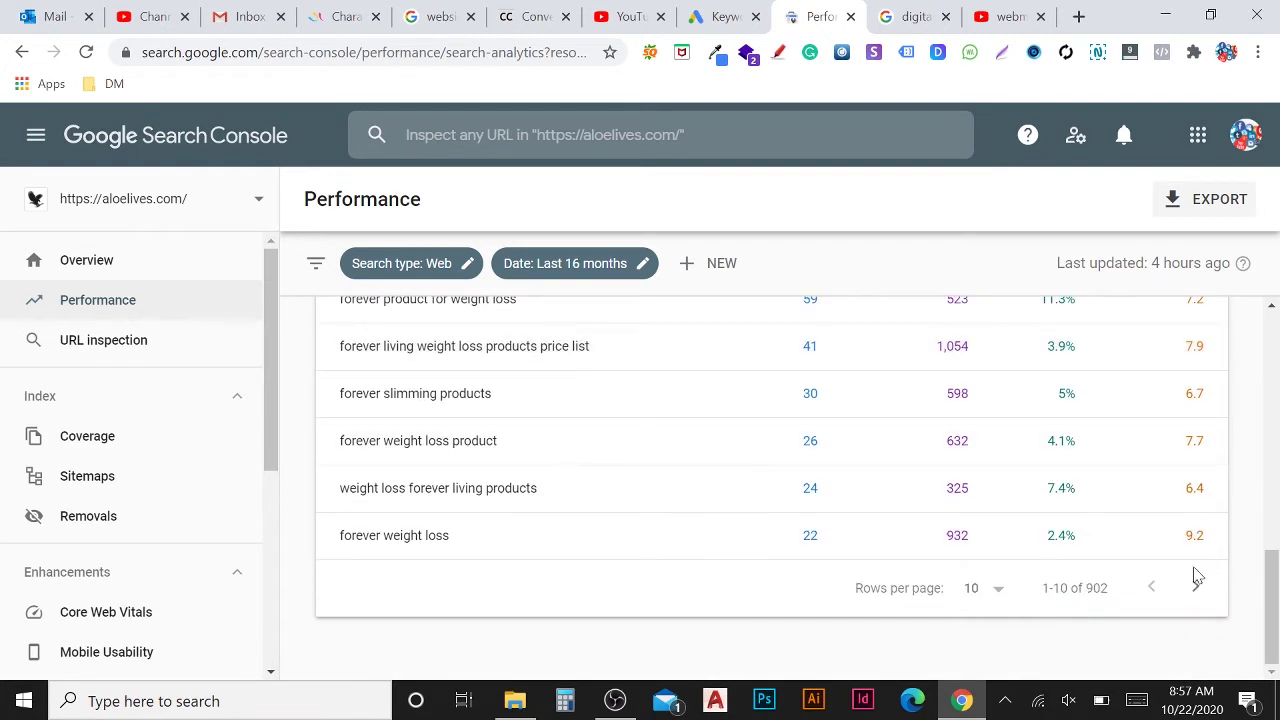
left_click(1196, 590)
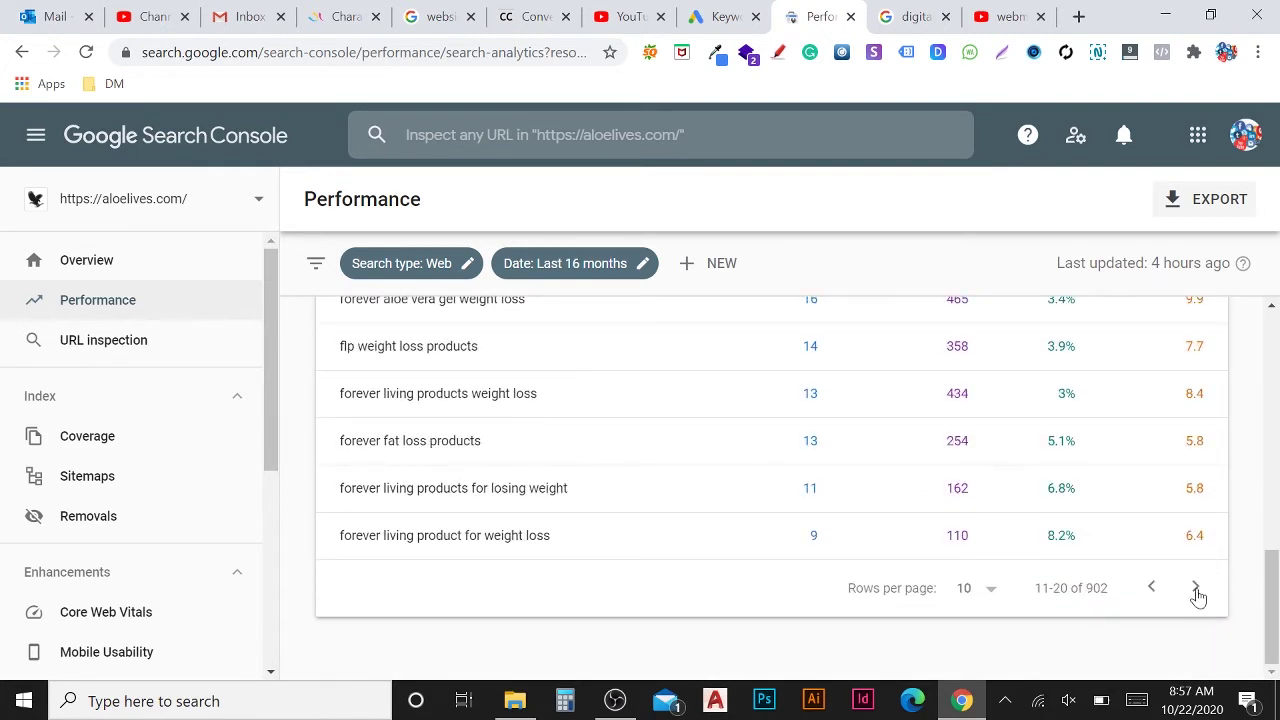
left_click(1196, 590)
left_click(1151, 590)
left_click(1151, 590)
- Review the clicks, impressions, CTR and position of the first ten queries in the Queries table
scroll(1200, 450, "up", 3)
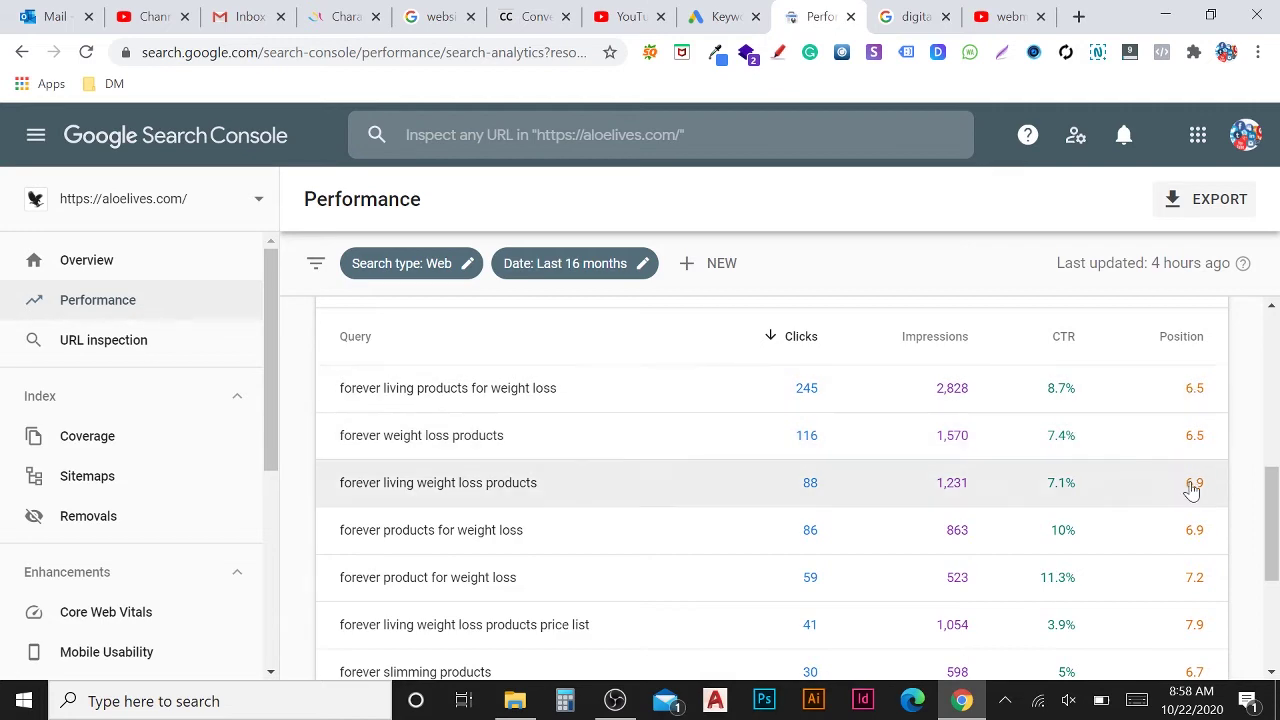
scroll(460, 465, "up", 2)
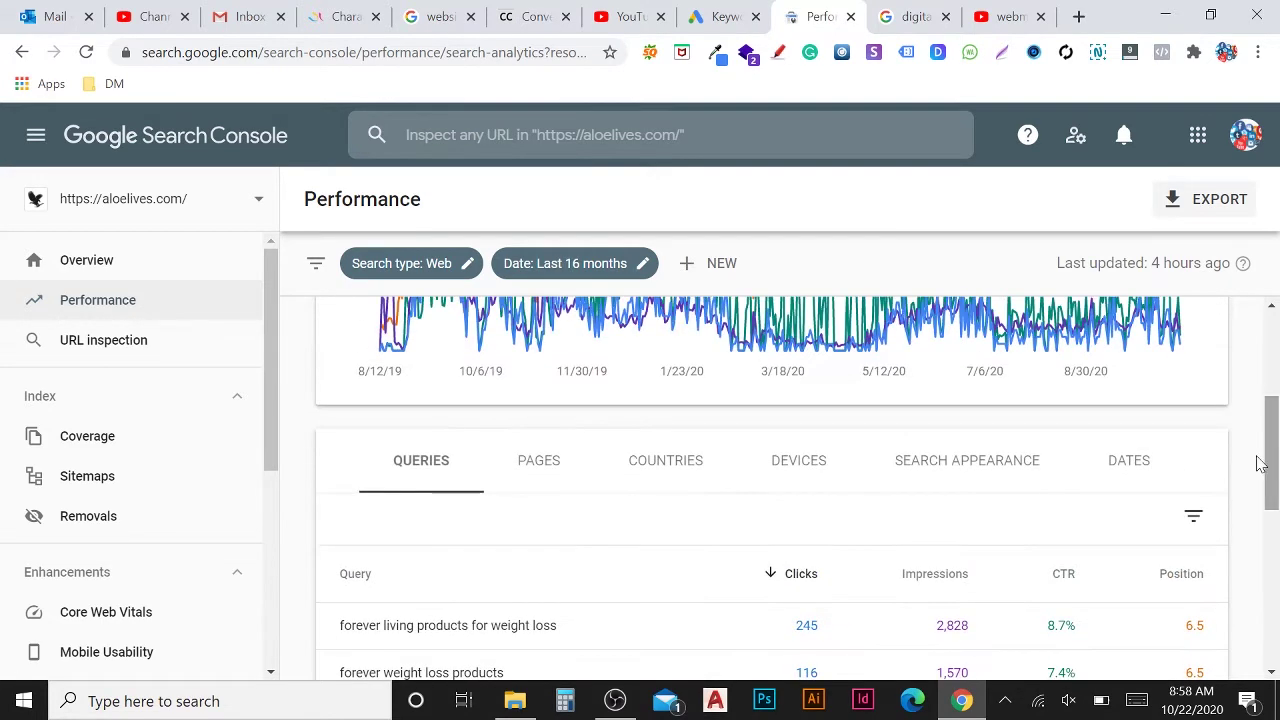
scroll(417, 477, "down", 5)
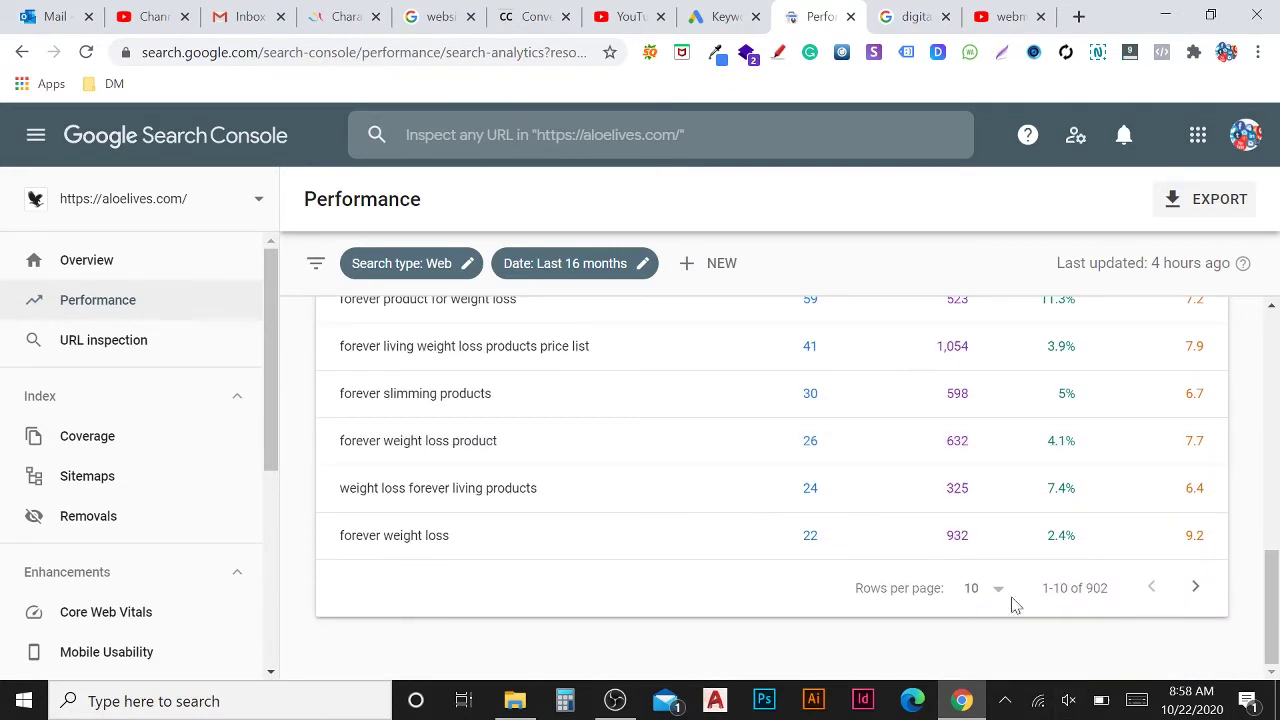
scroll(934, 566, "up", 3)
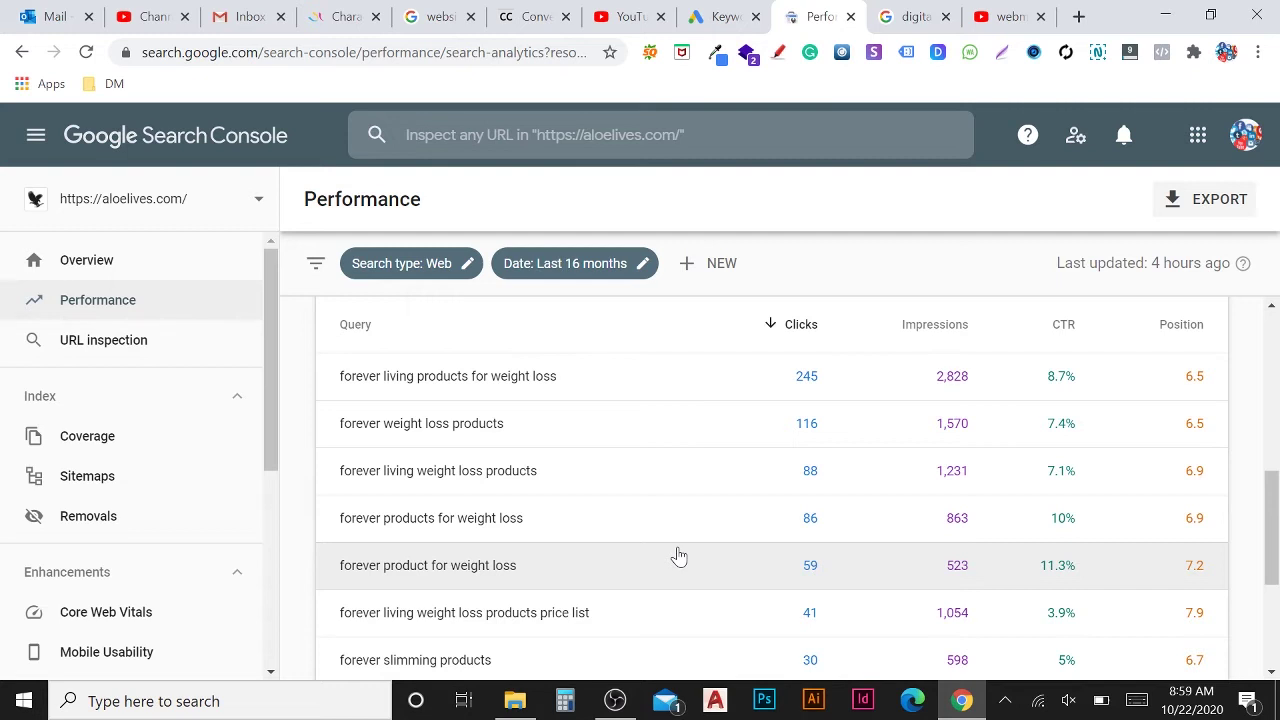
scroll(679, 557, "up", 5)
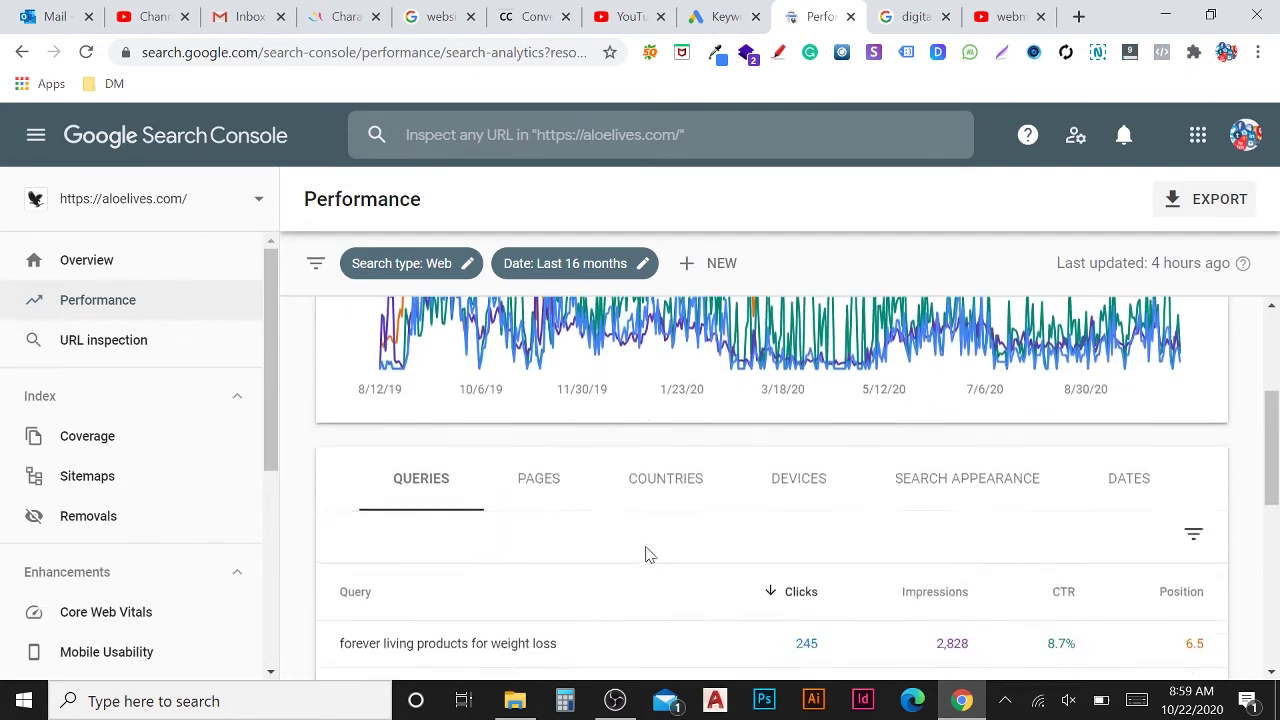
- Show the performance data by page and examine the clicks, impressions, CTR and position of each URL
left_click(527, 484)
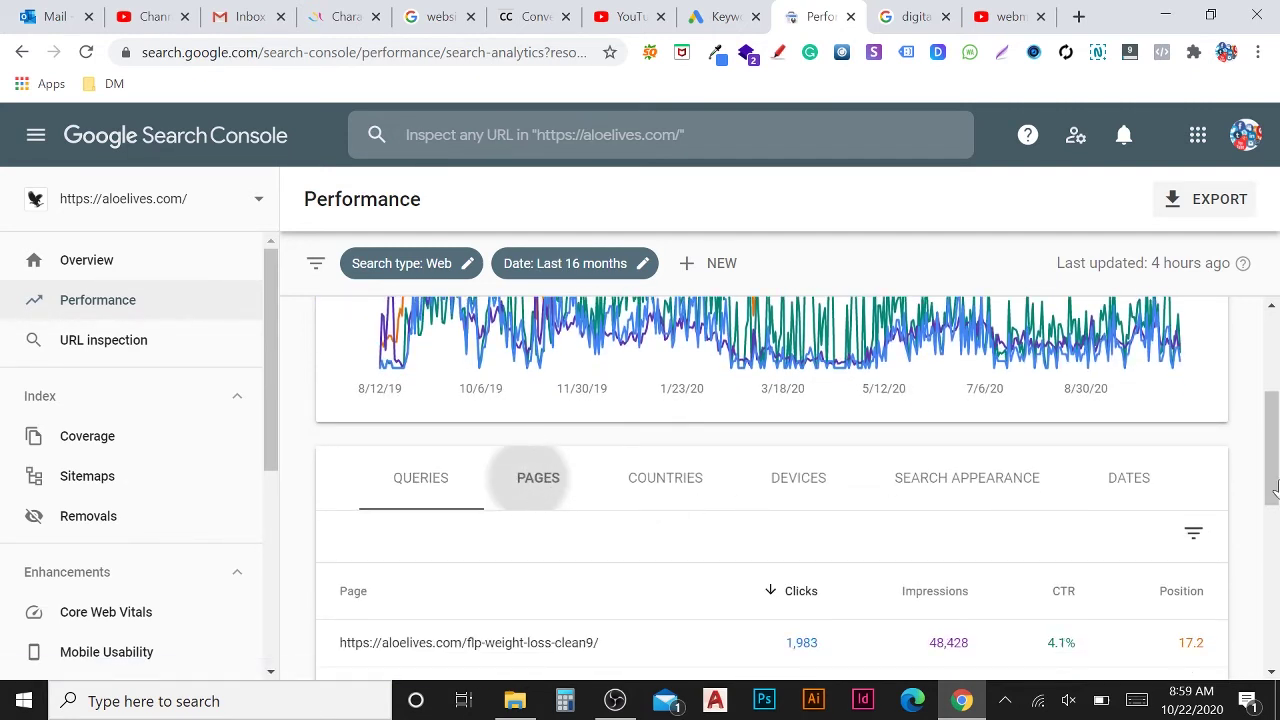
left_click_drag(1275, 457, 1276, 516)
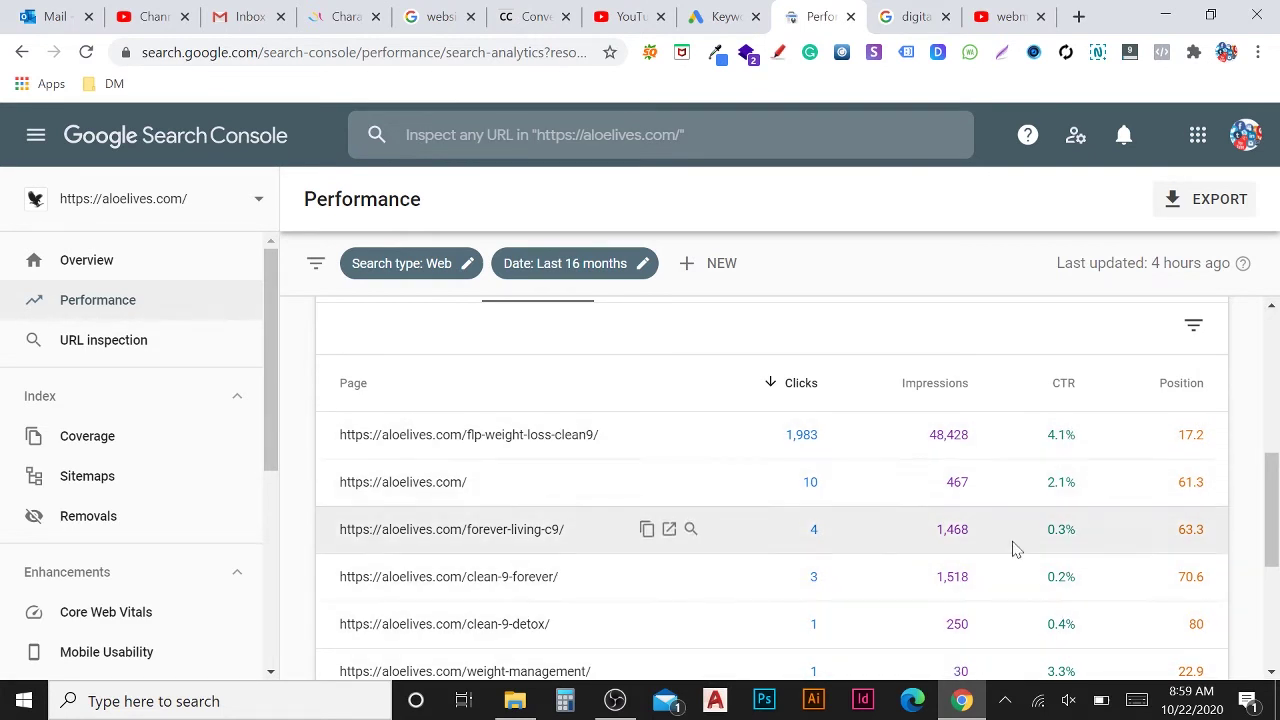
scroll(1192, 590, "down", 3)
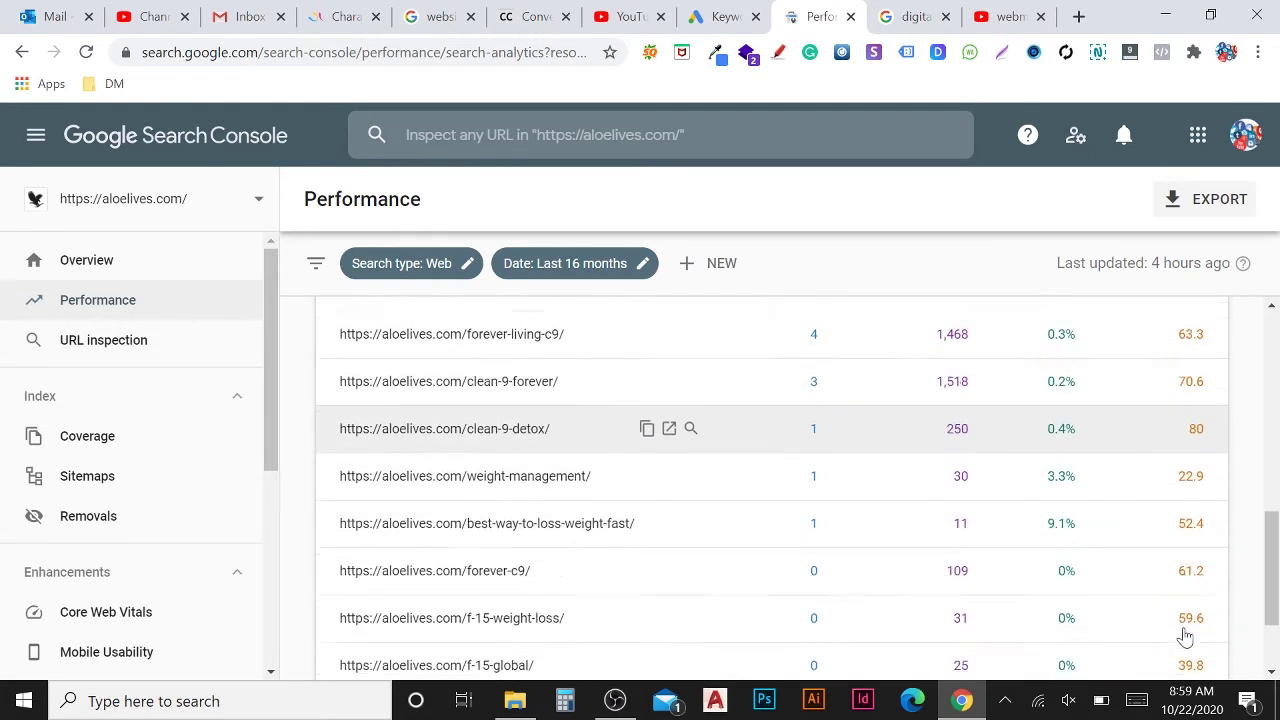
scroll(1189, 614, "up", 3)
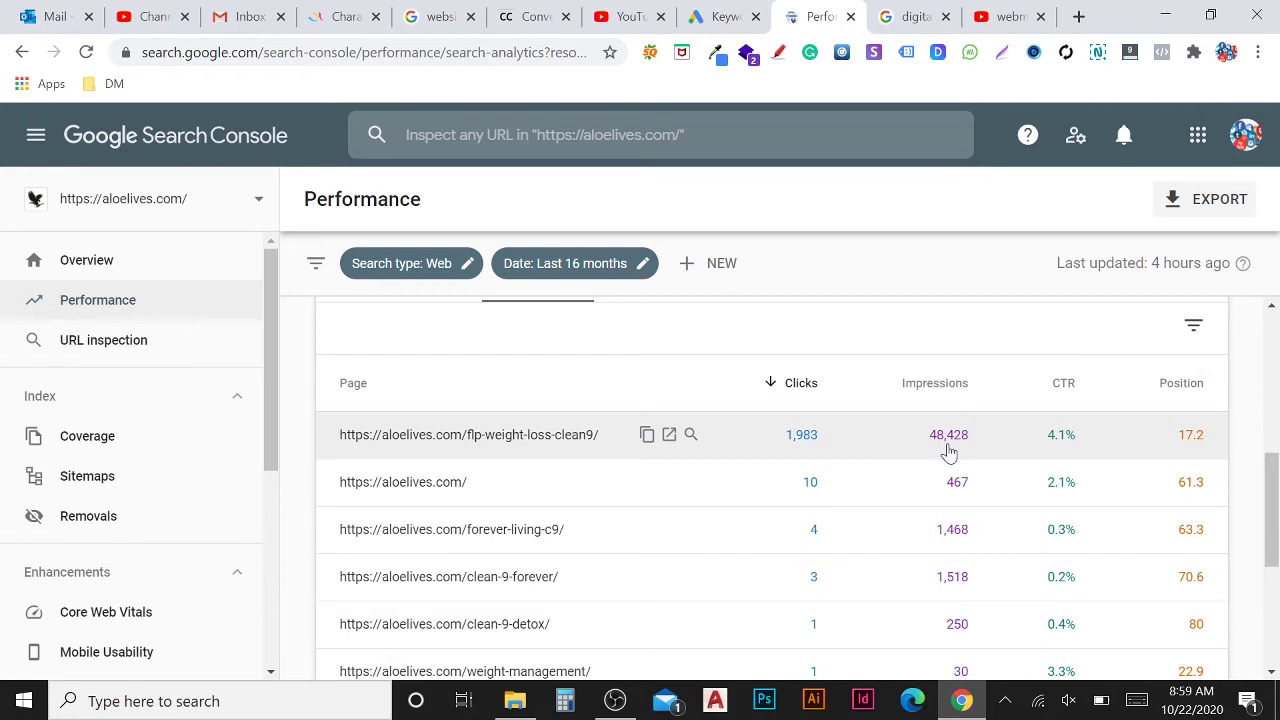
scroll(917, 466, "down", 2)
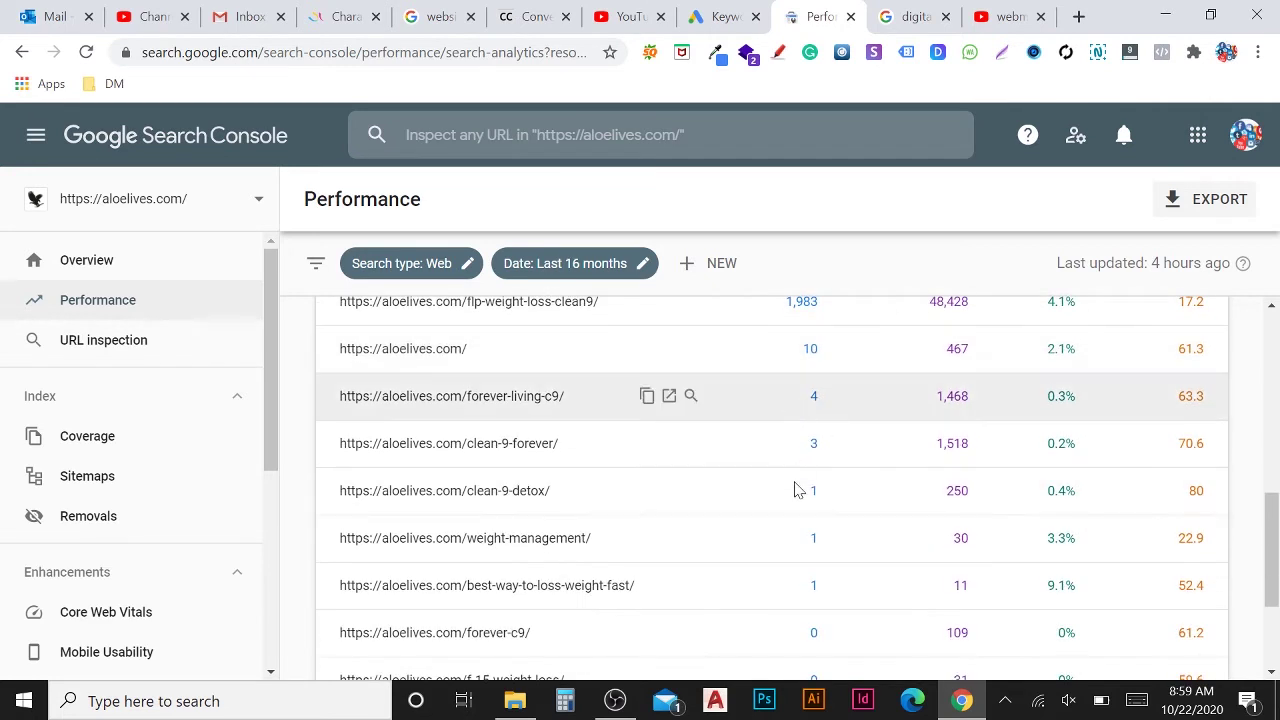
scroll(800, 500, "up", 1)
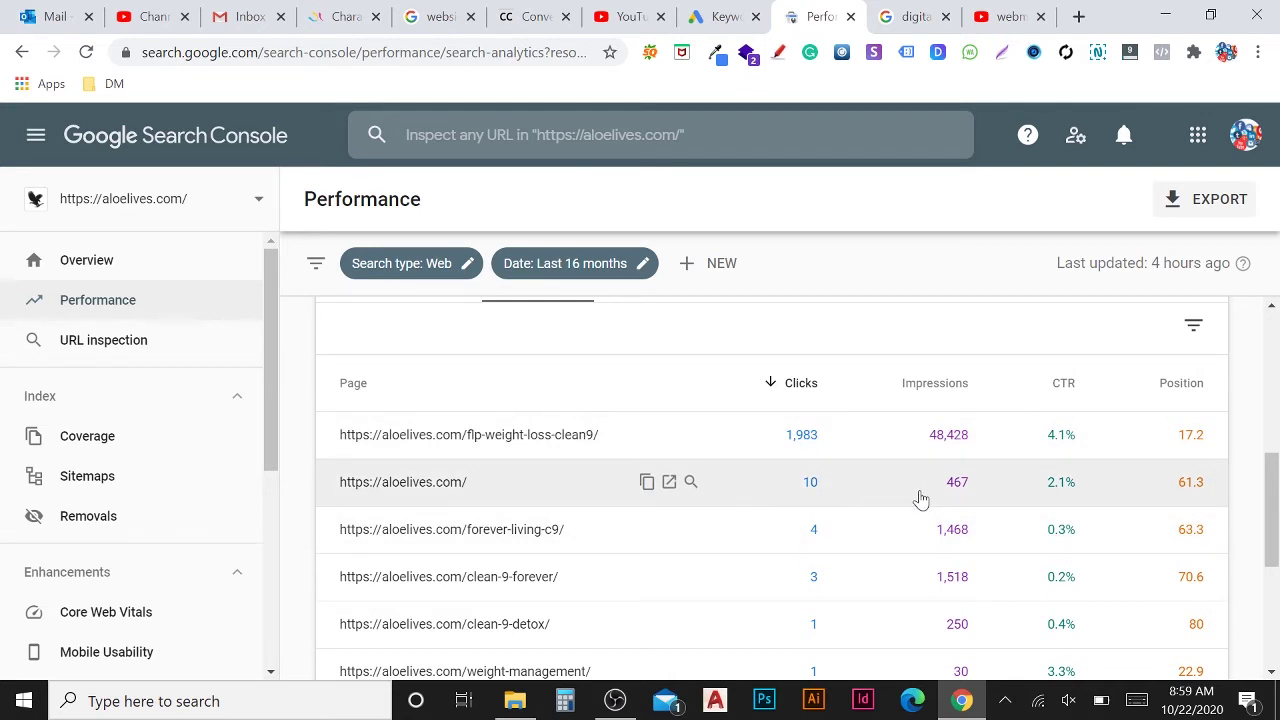
scroll(1210, 492, "up", 3)
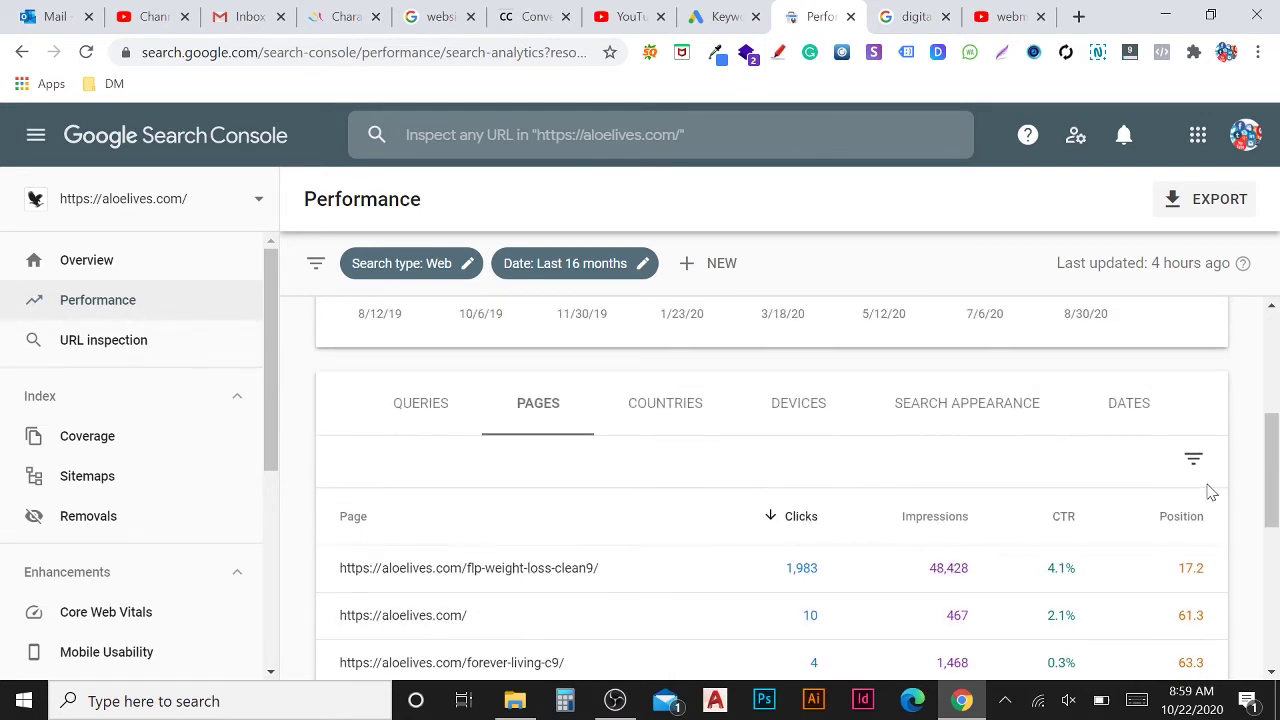
scroll(1205, 490, "down", 1)
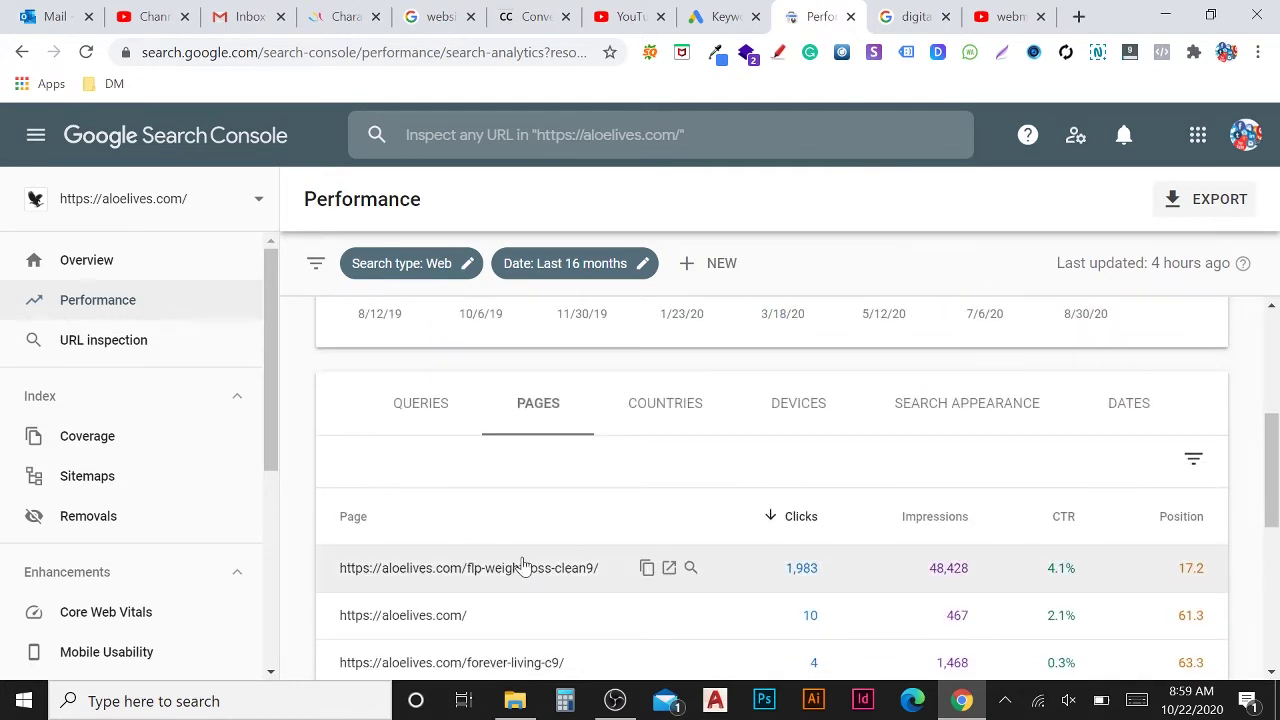
- Break the performance data down by country and show 250 rows per page
left_click(673, 410)
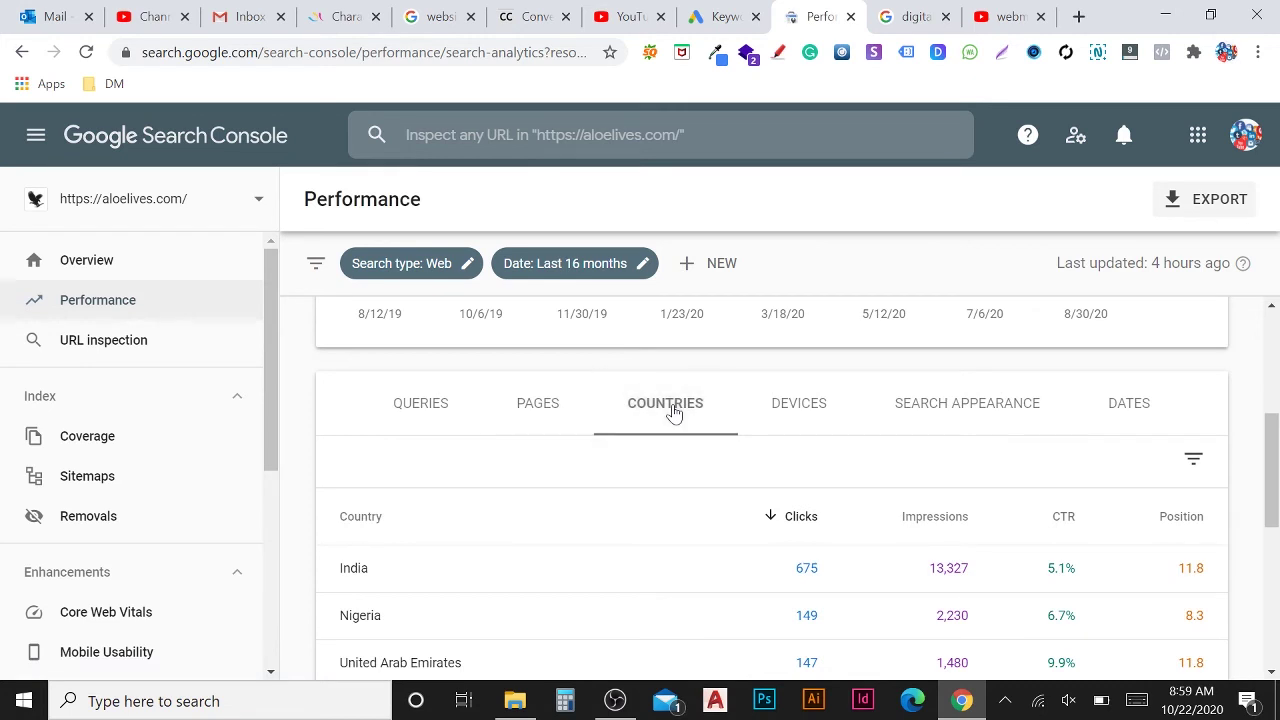
scroll(672, 420, "down", 1)
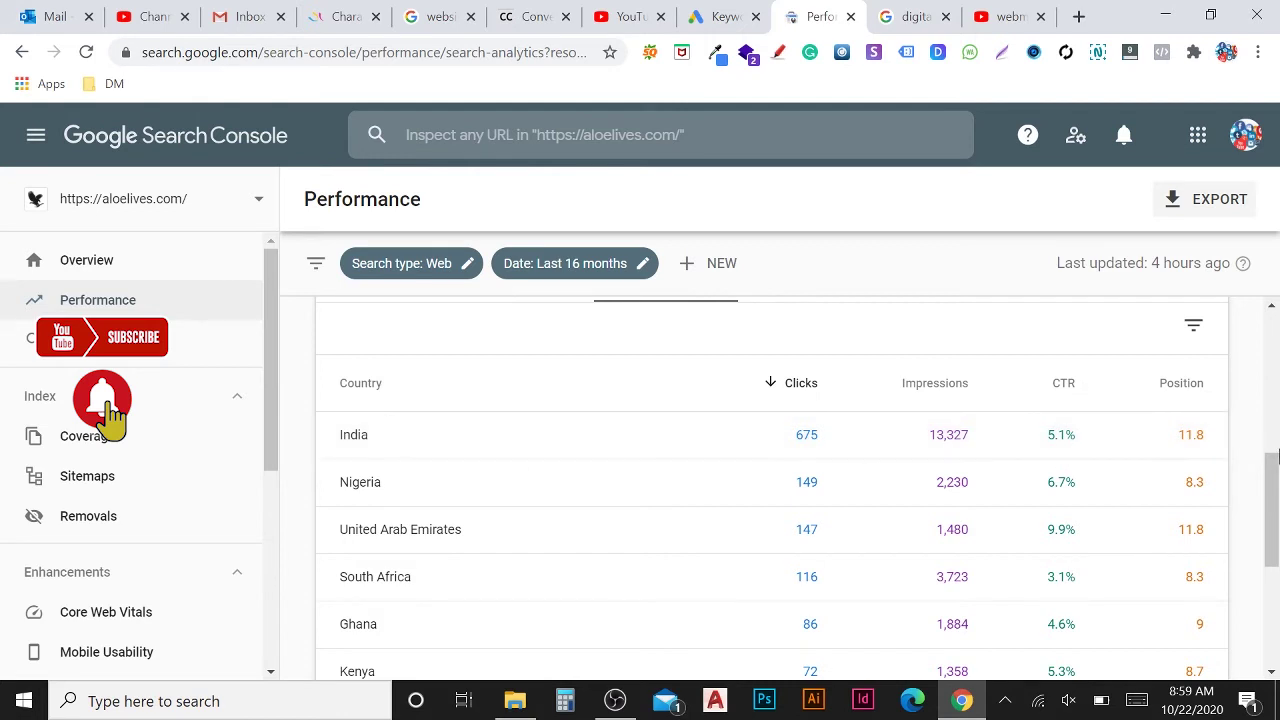
left_click_drag(1275, 490, 1277, 560)
scroll(908, 486, "down", 2)
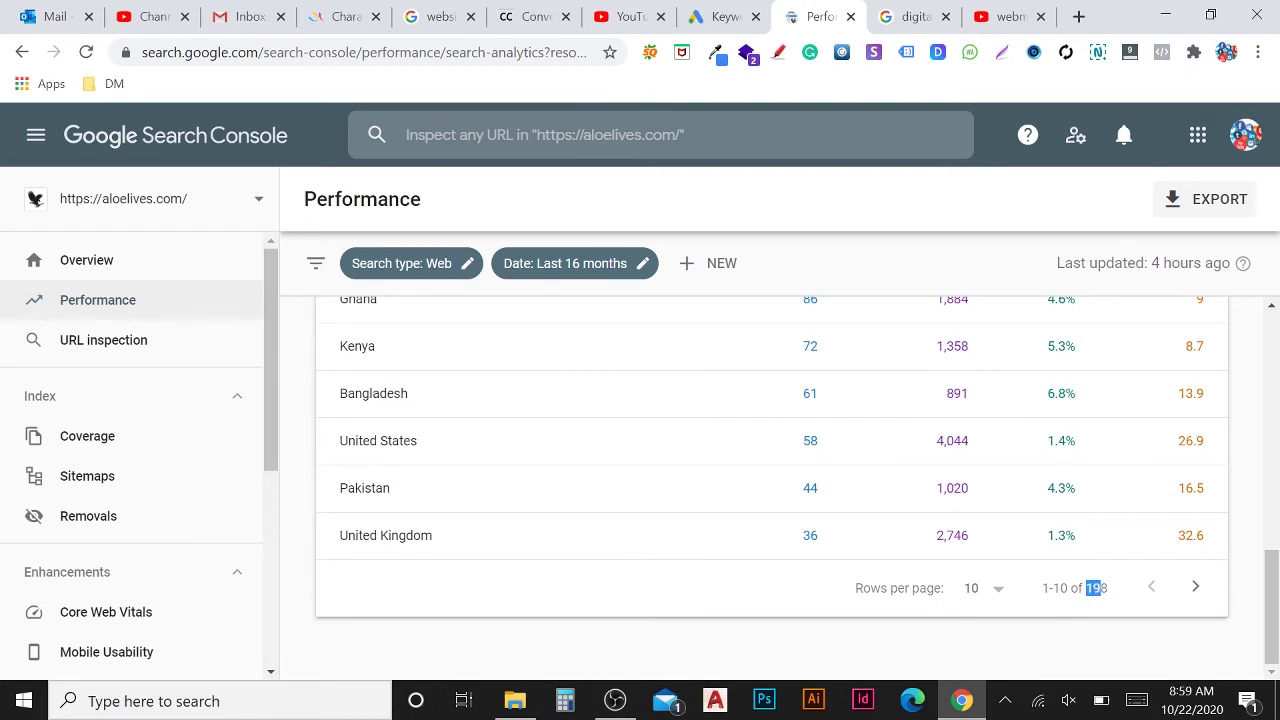
left_click(1000, 594)
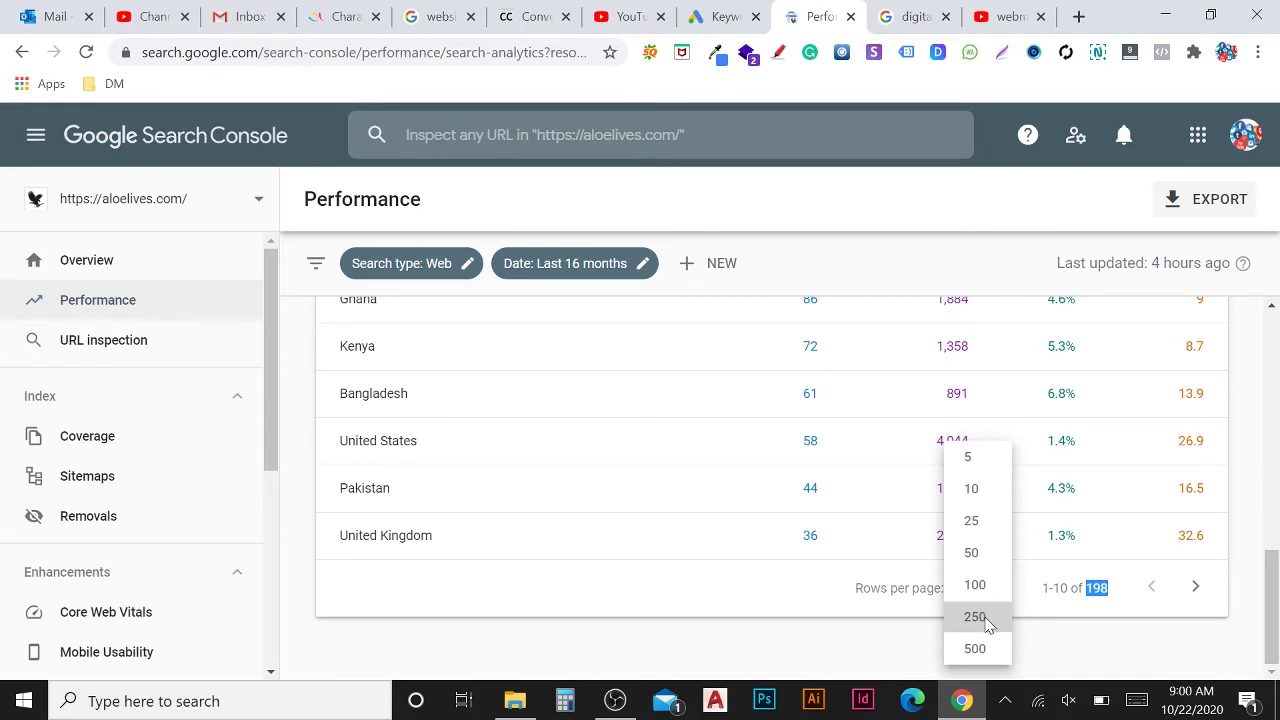
left_click(975, 617)
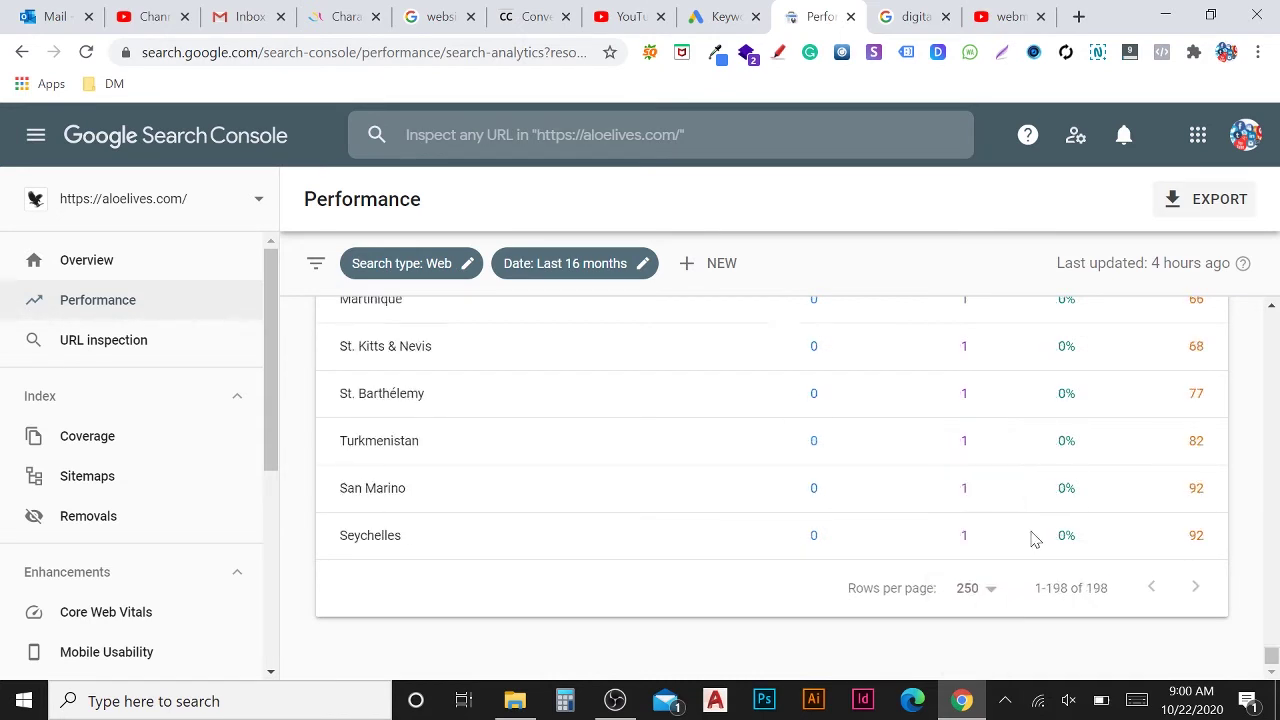
- Look up through the country list from its end, examining the clicks, impressions, CTR and position of each country
scroll(1033, 537, "up", 2)
scroll(826, 551, "down", 2)
scroll(583, 554, "up", 2)
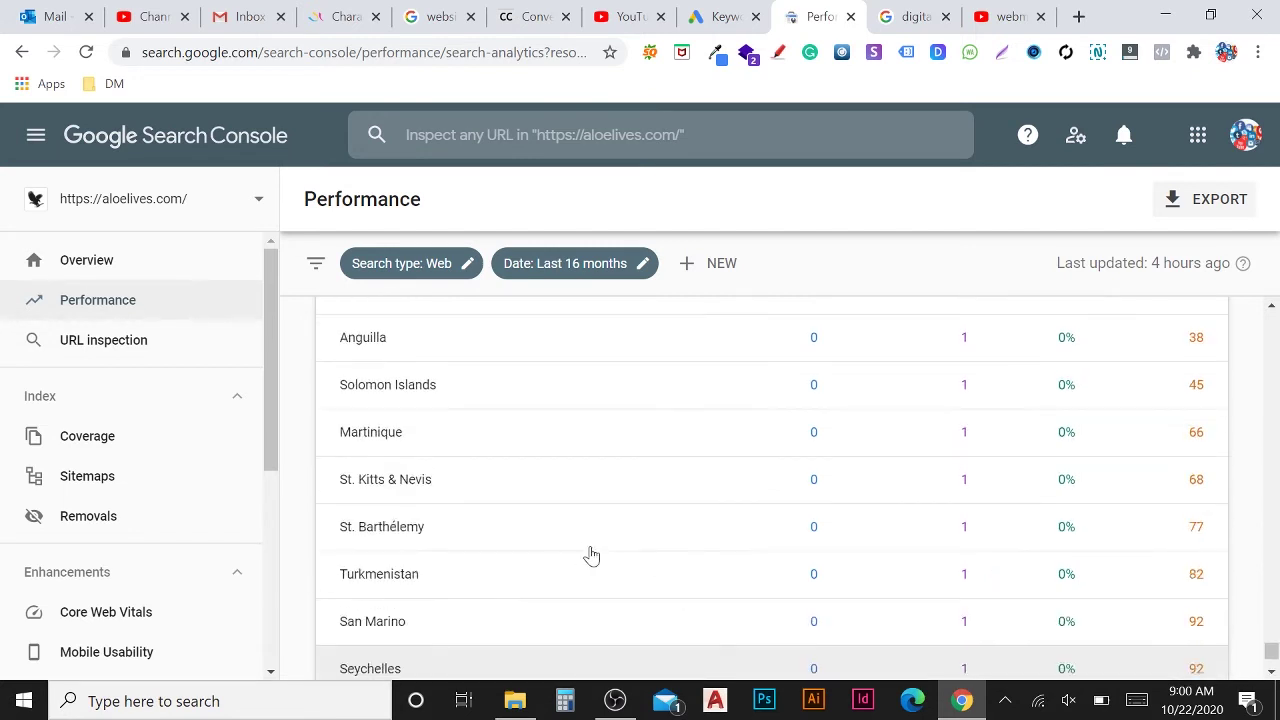
scroll(795, 577, "up", 2)
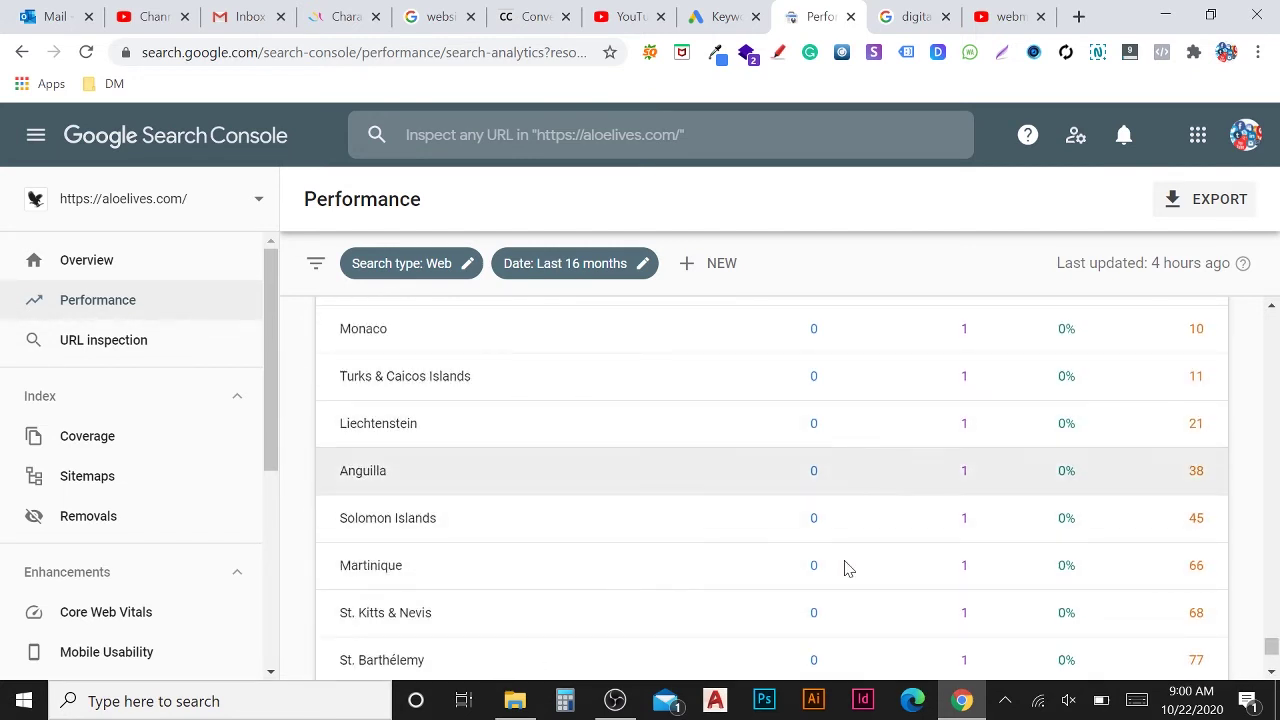
scroll(971, 551, "up", 1)
scroll(971, 556, "up", 8)
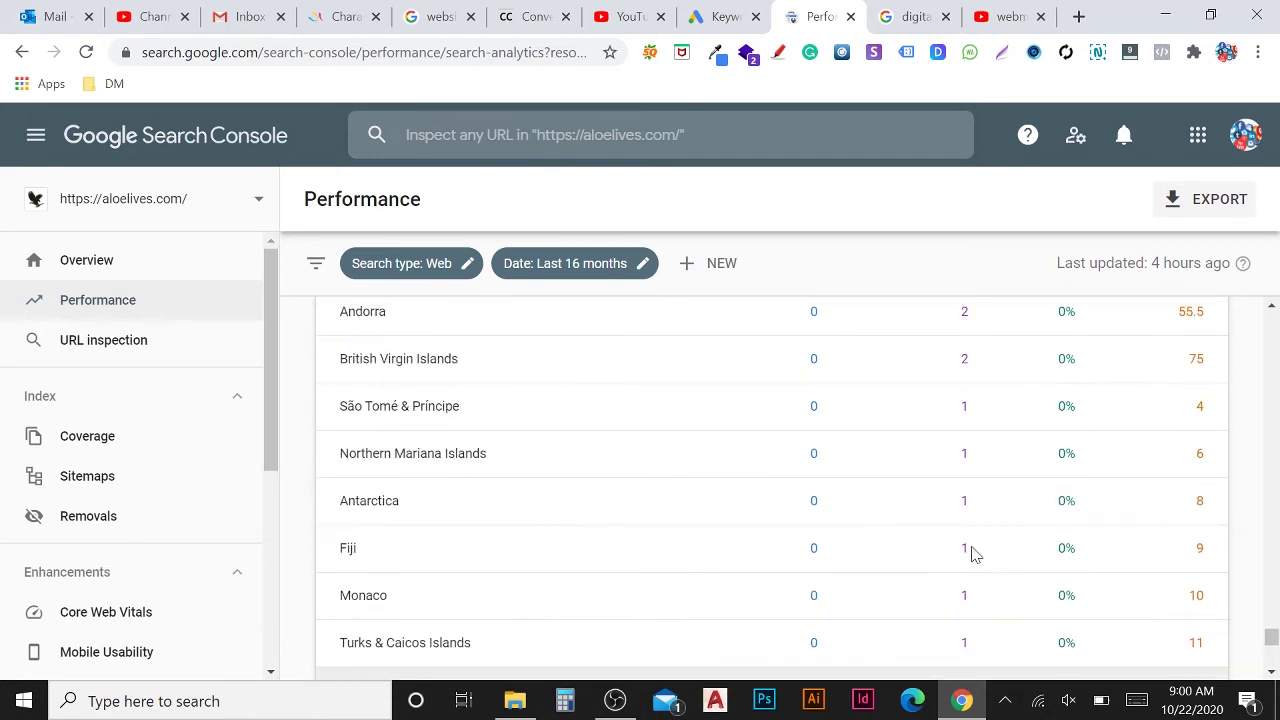
scroll(971, 556, "up", 10)
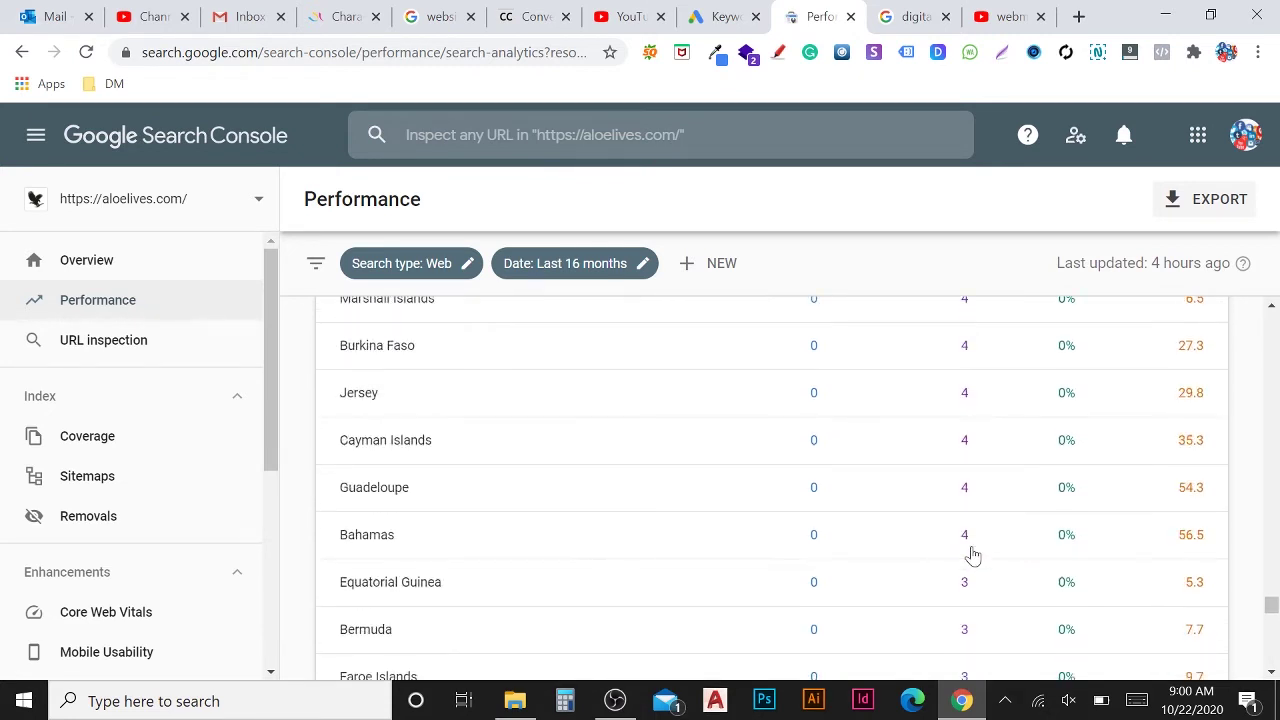
scroll(971, 556, "up", 4)
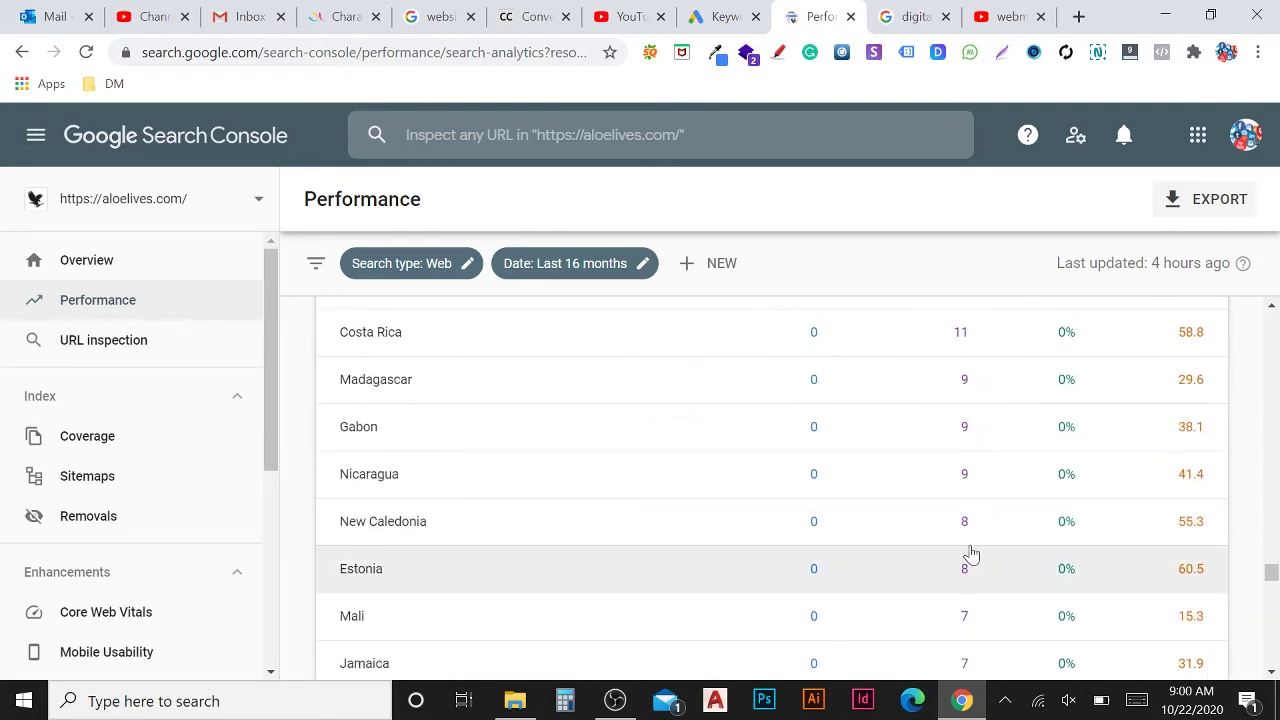
scroll(971, 554, "up", 3)
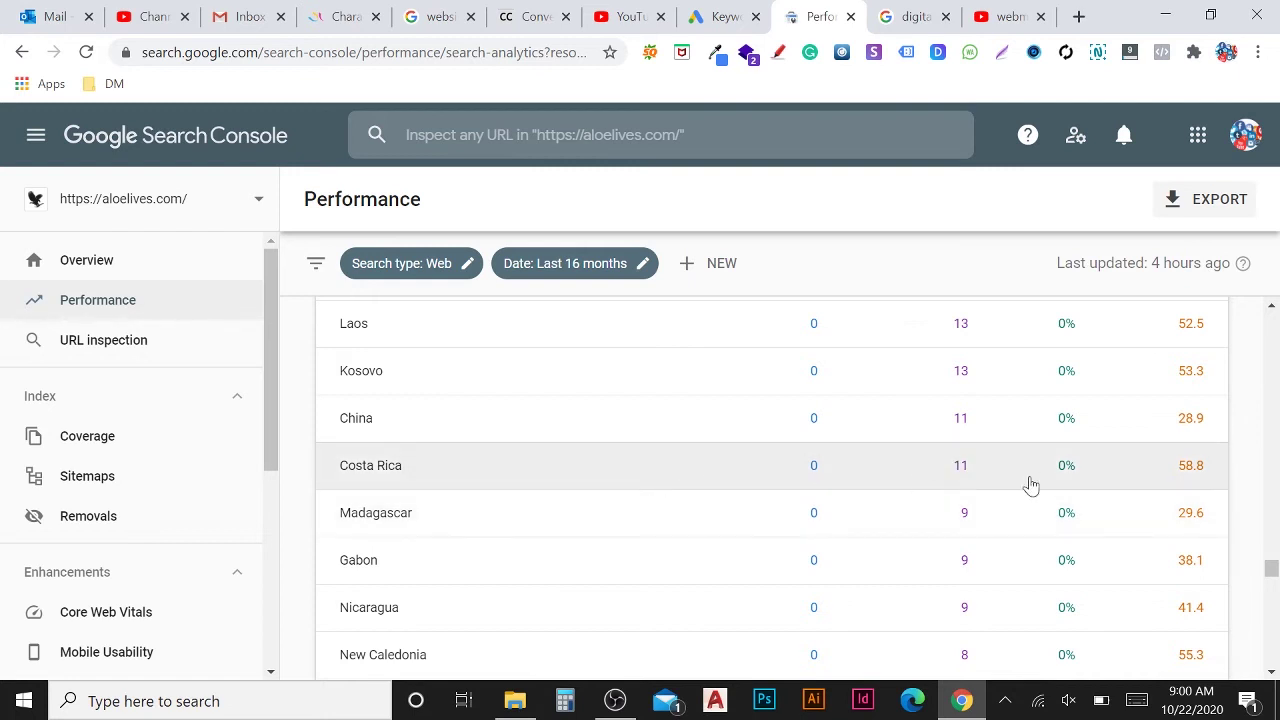
- Examine the clicks, impressions, CTR and position of the remaining countries, from the ones without clicks up to the highest-ranked ones
scroll(906, 483, "up", 4)
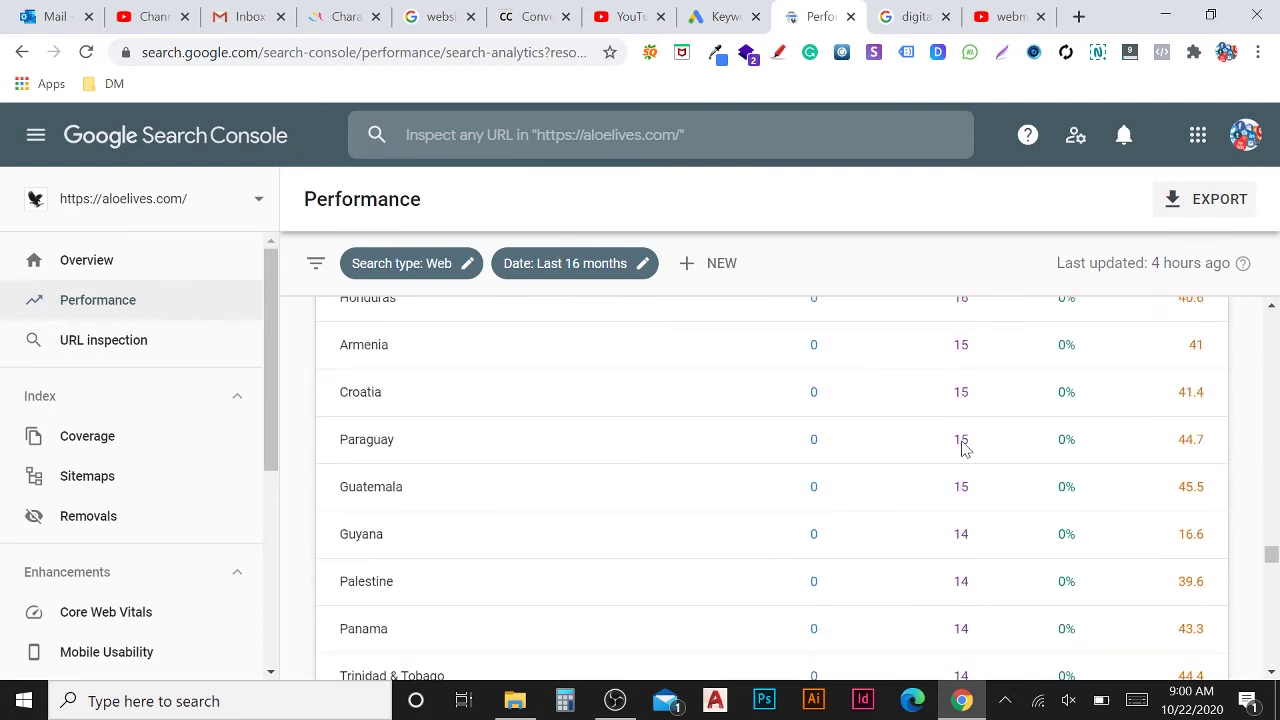
scroll(965, 465, "up", 4)
scroll(971, 462, "up", 2)
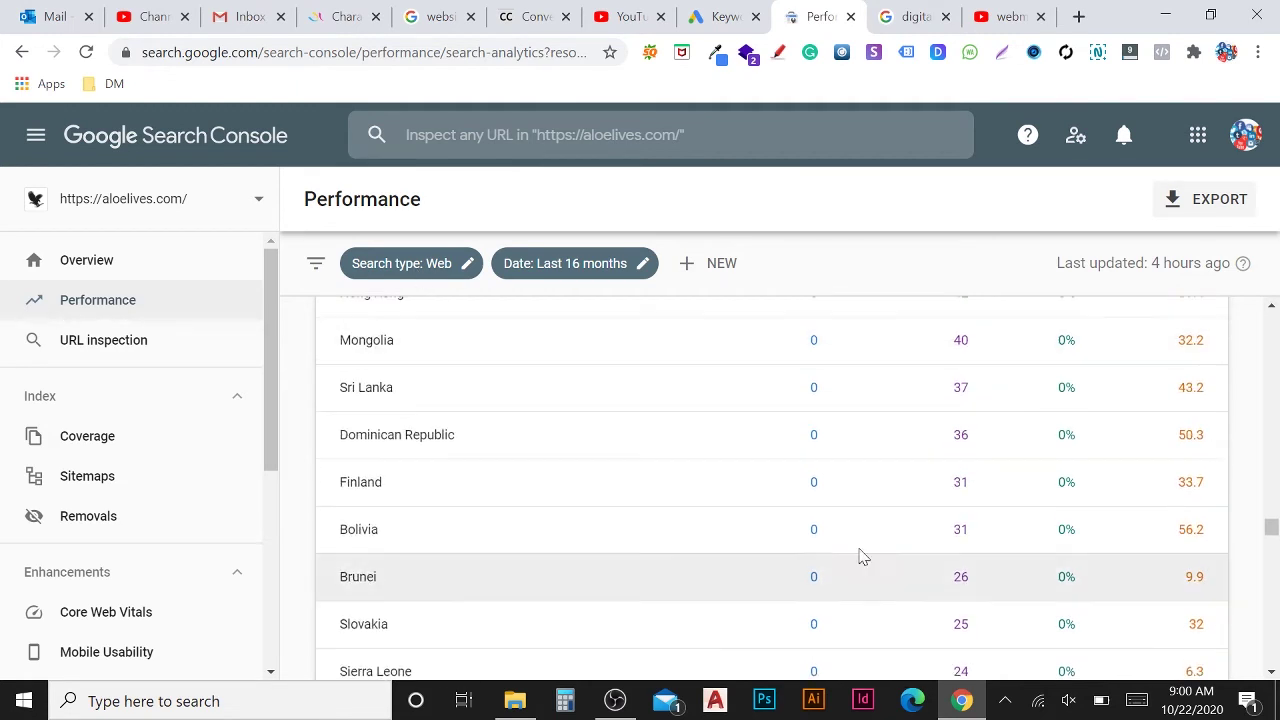
scroll(873, 548, "up", 3)
scroll(873, 548, "up", 10)
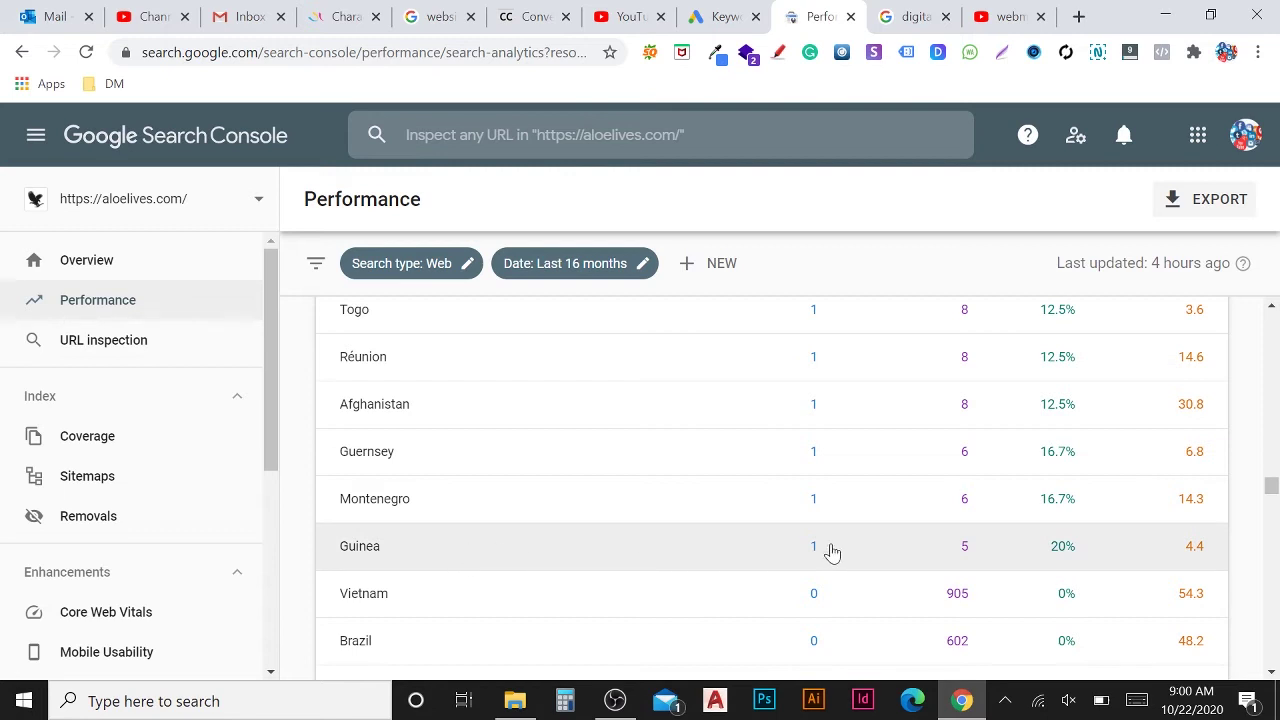
scroll(835, 548, "up", 1)
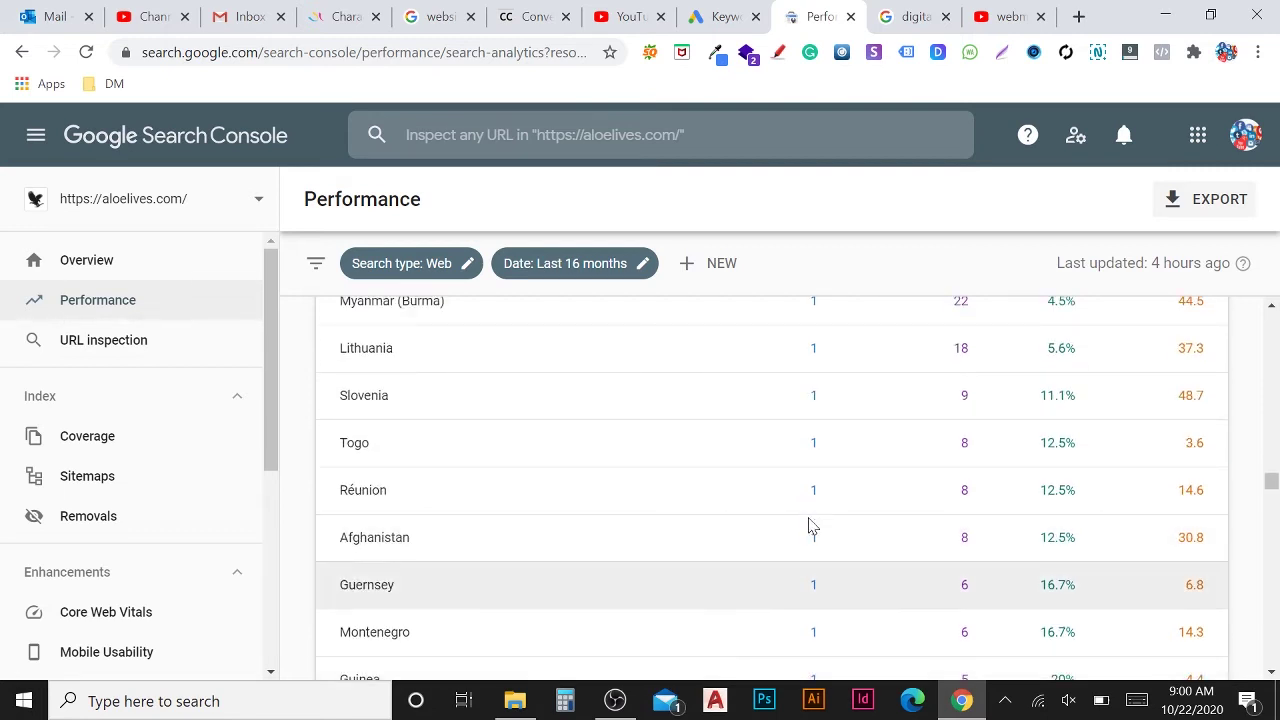
scroll(814, 531, "up", 3)
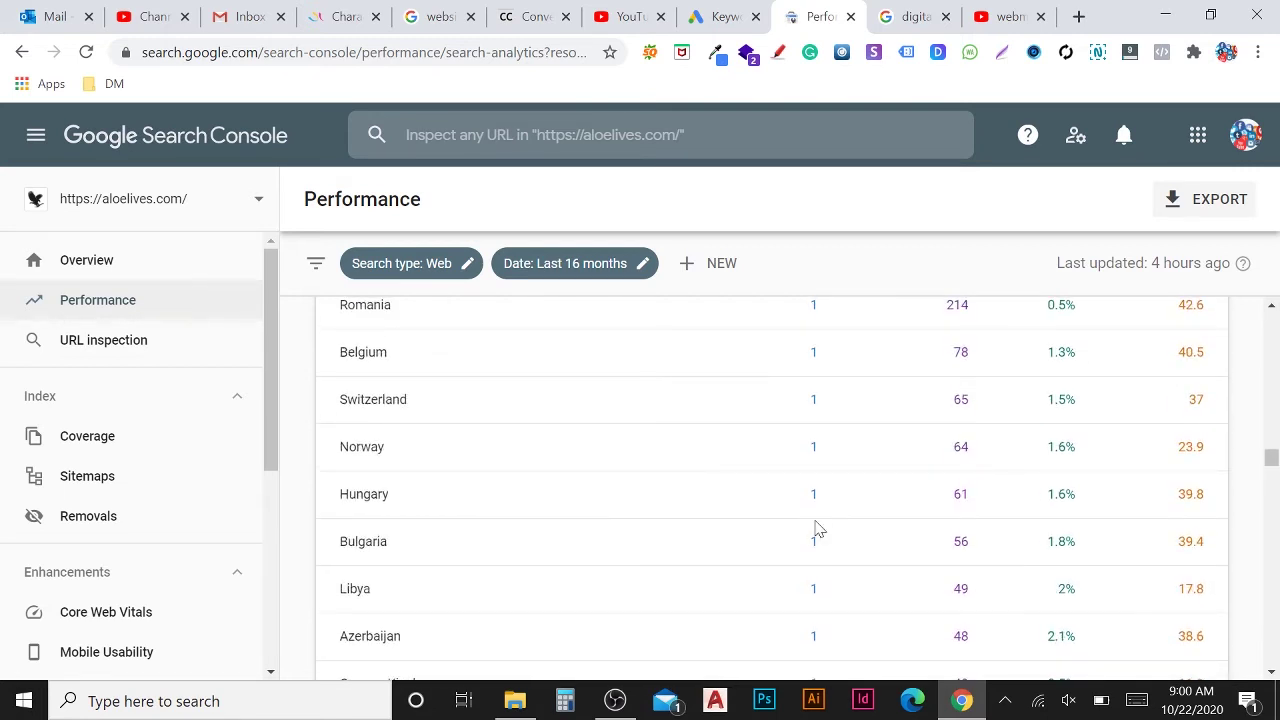
scroll(816, 527, "up", 10)
scroll(810, 465, "up", 8)
scroll(810, 466, "up", 15)
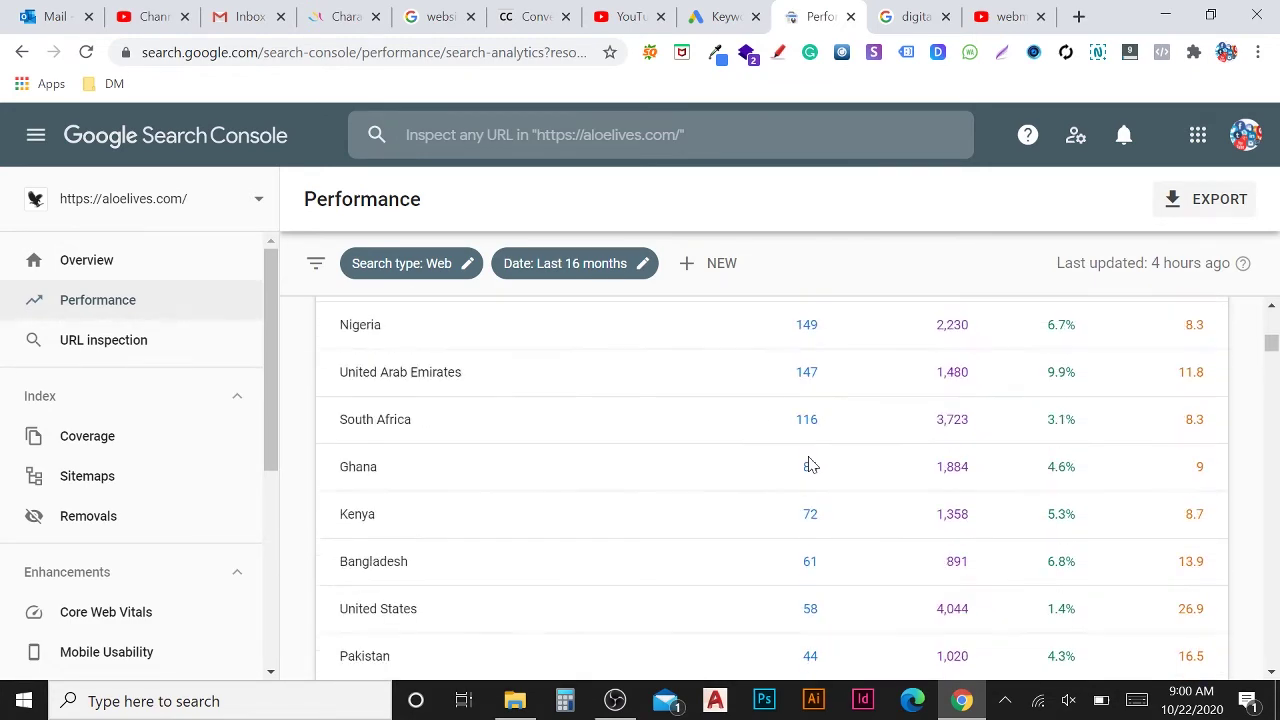
scroll(810, 465, "up", 10)
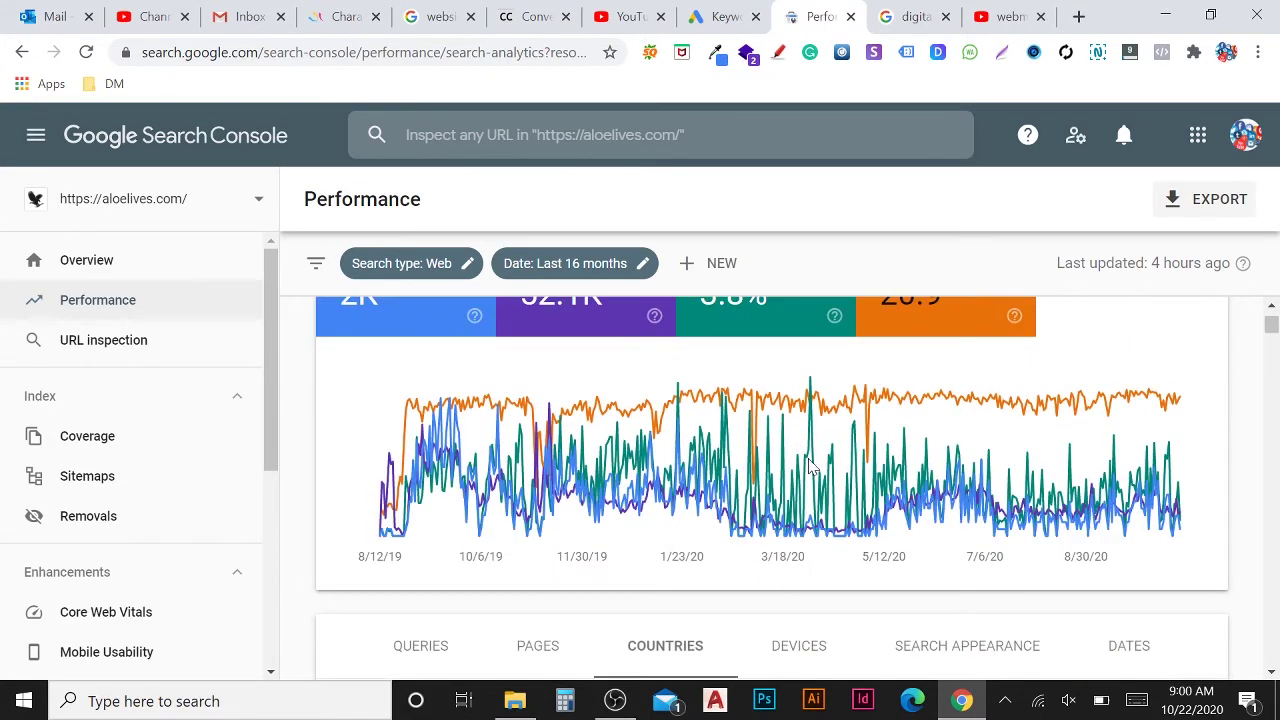
- Review the metrics of the countries with the most clicks, from India and Nigeria down to Saudi Arabia and Qatar
scroll(810, 465, "down", 8)
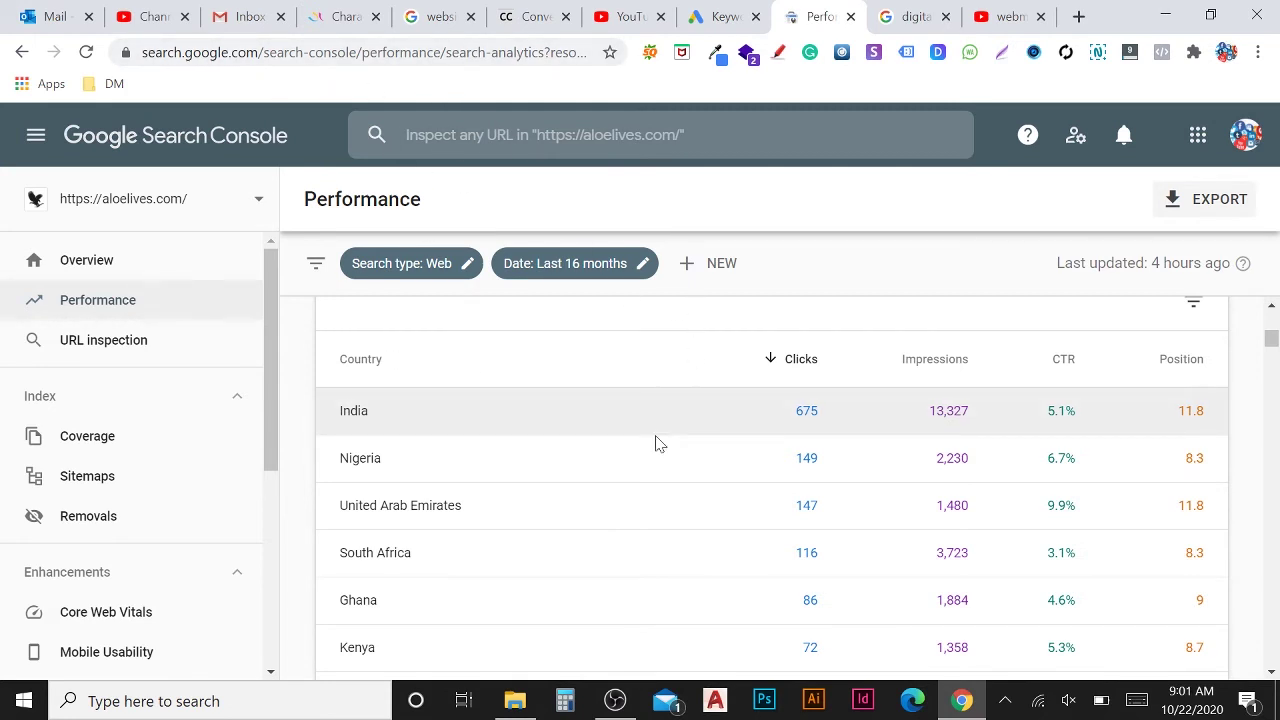
scroll(657, 445, "up", 1)
scroll(657, 447, "down", 1)
scroll(657, 447, "down", 3)
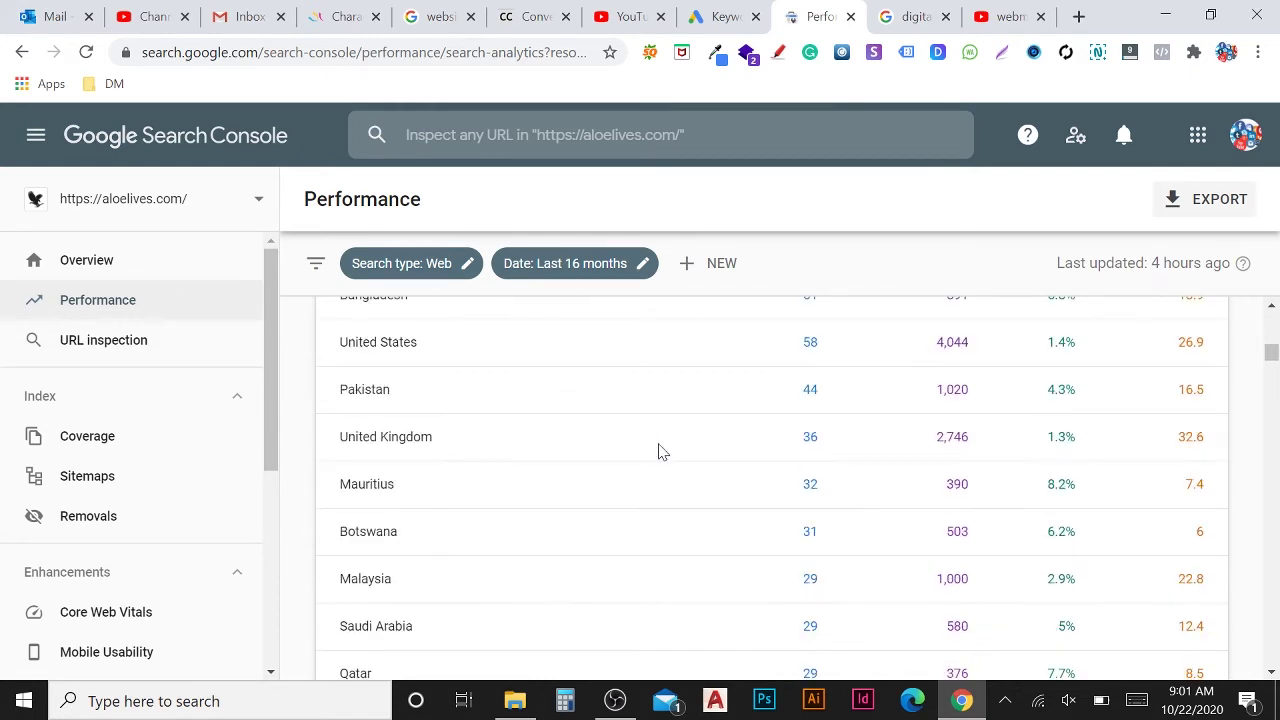
scroll(658, 452, "down", 2)
scroll(660, 452, "up", 2)
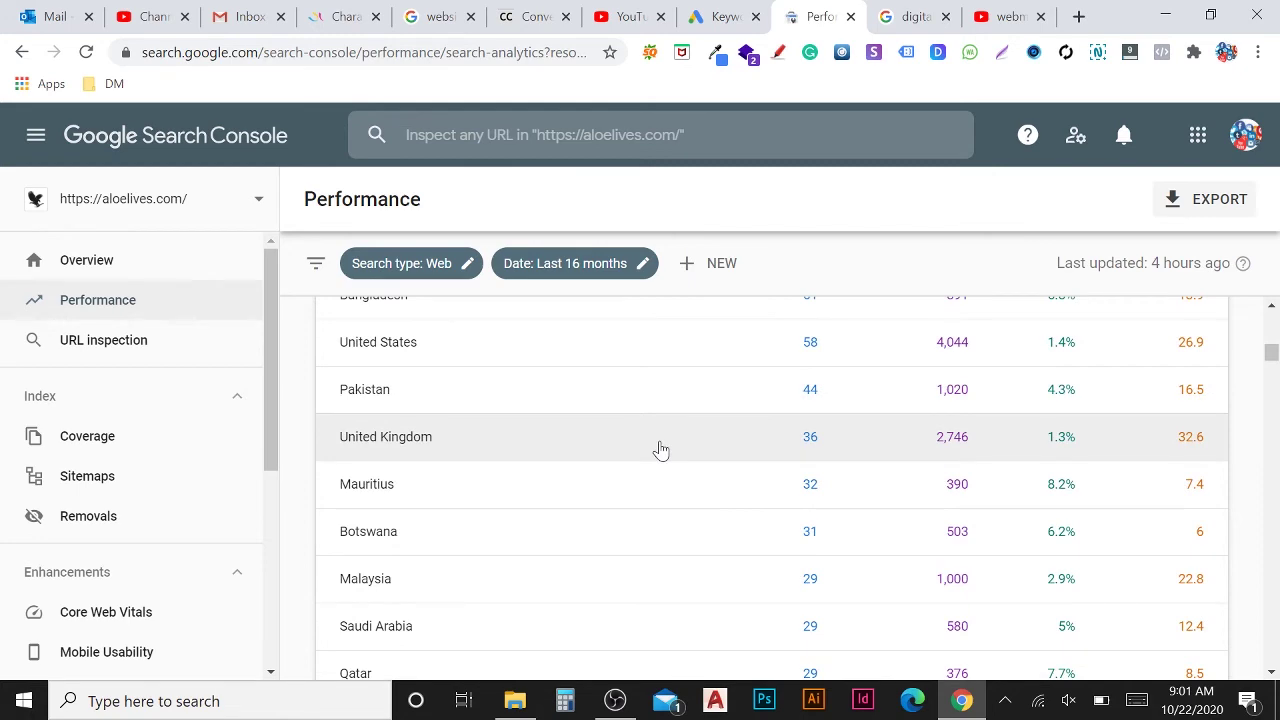
scroll(660, 449, "up", 3)
scroll(660, 449, "up", 5)
scroll(660, 450, "down", 2)
scroll(860, 372, "down", 3)
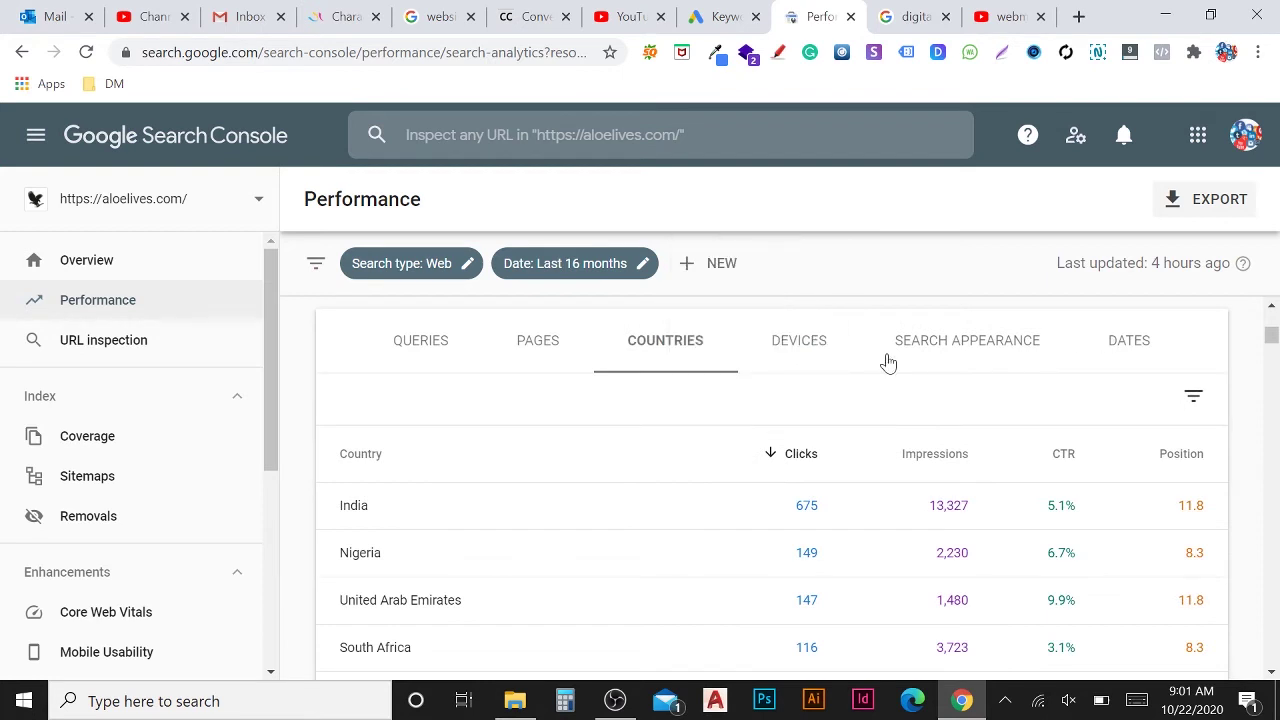
- Review the performance data by device and return to the breakdown by query
left_click(826, 347)
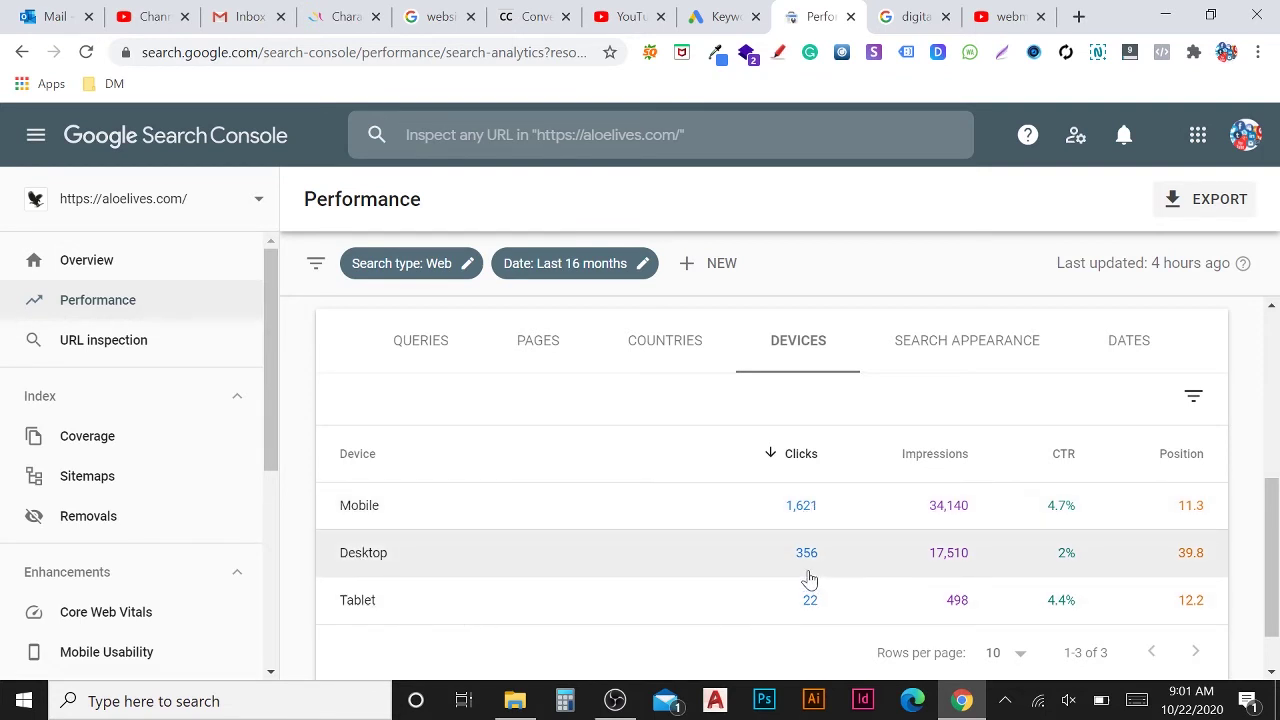
left_click(437, 352)
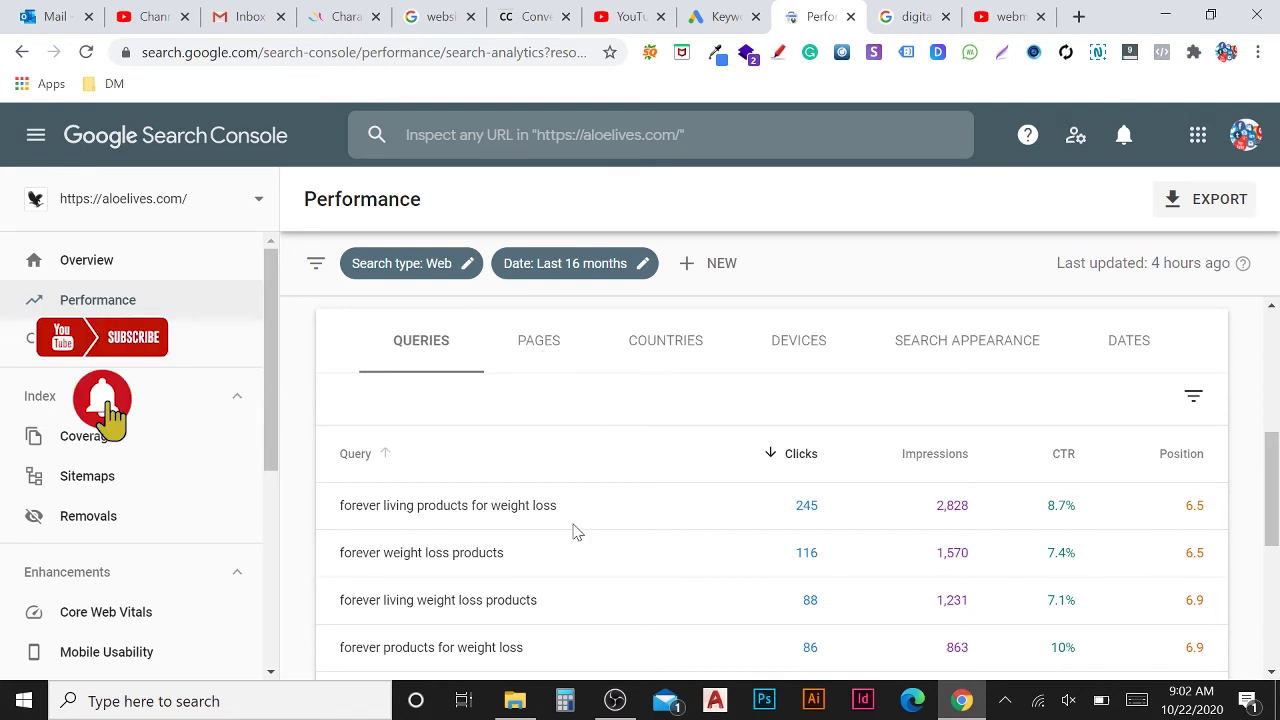
scroll(1270, 502, "down", 1)
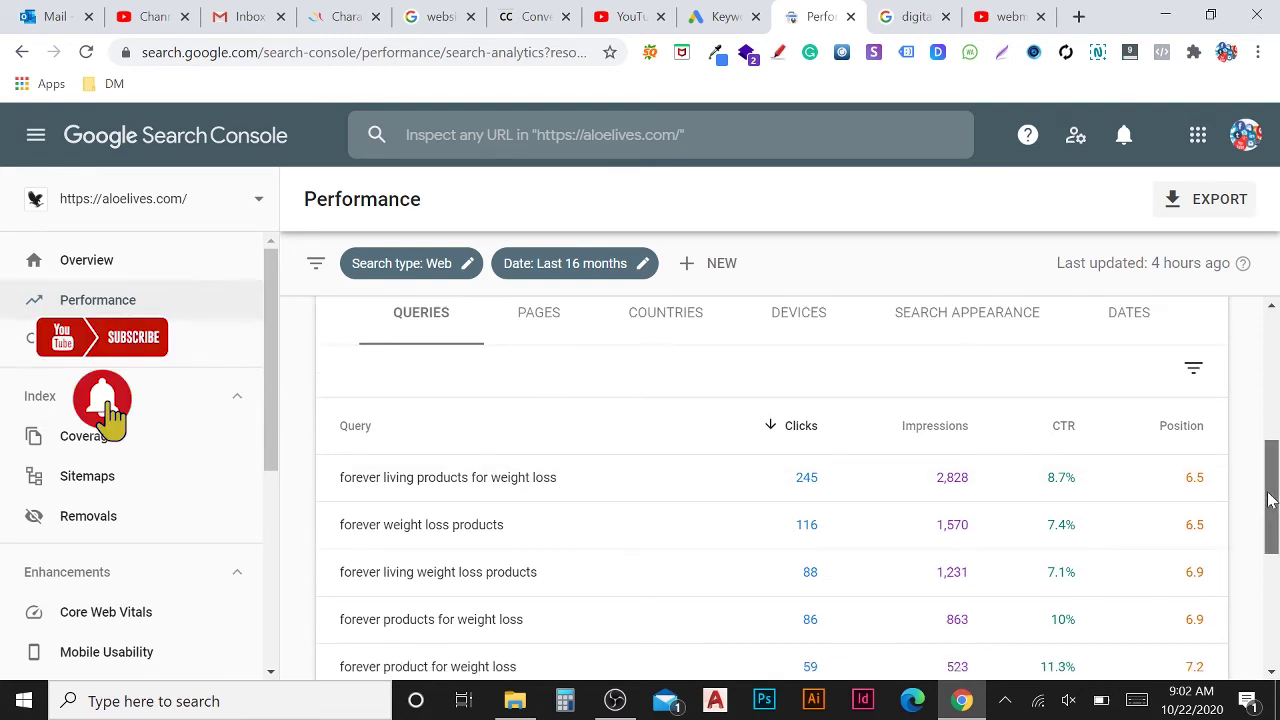
scroll(1272, 490, "up", 1)
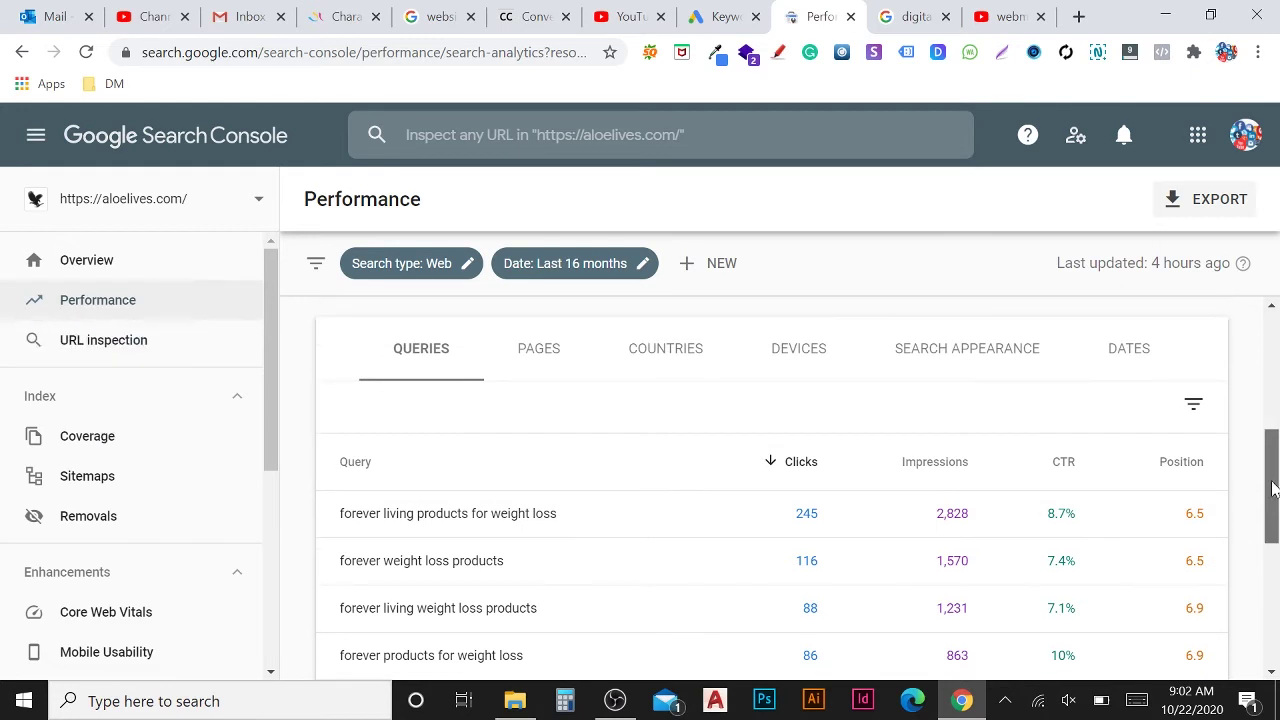
scroll(1272, 487, "down", 1)
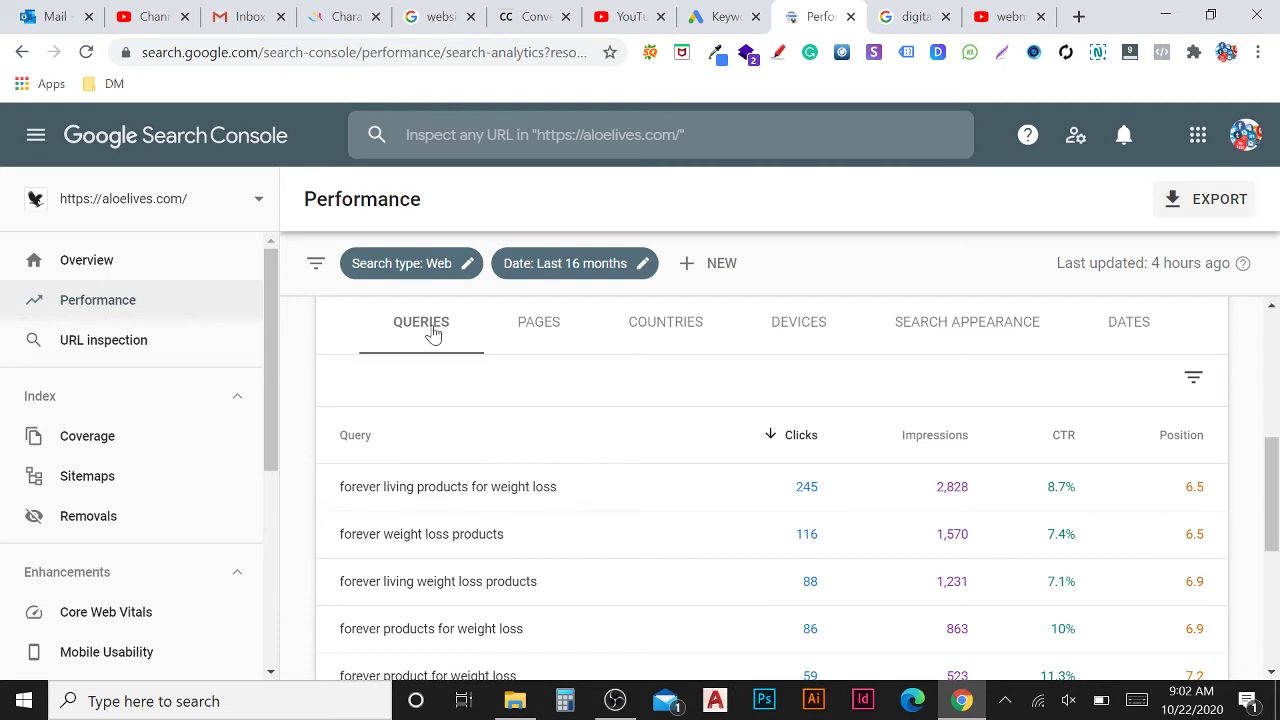
- Filter the report to the query "forever living products for weight loss" and review its totals, chart and table row
left_click(418, 497)
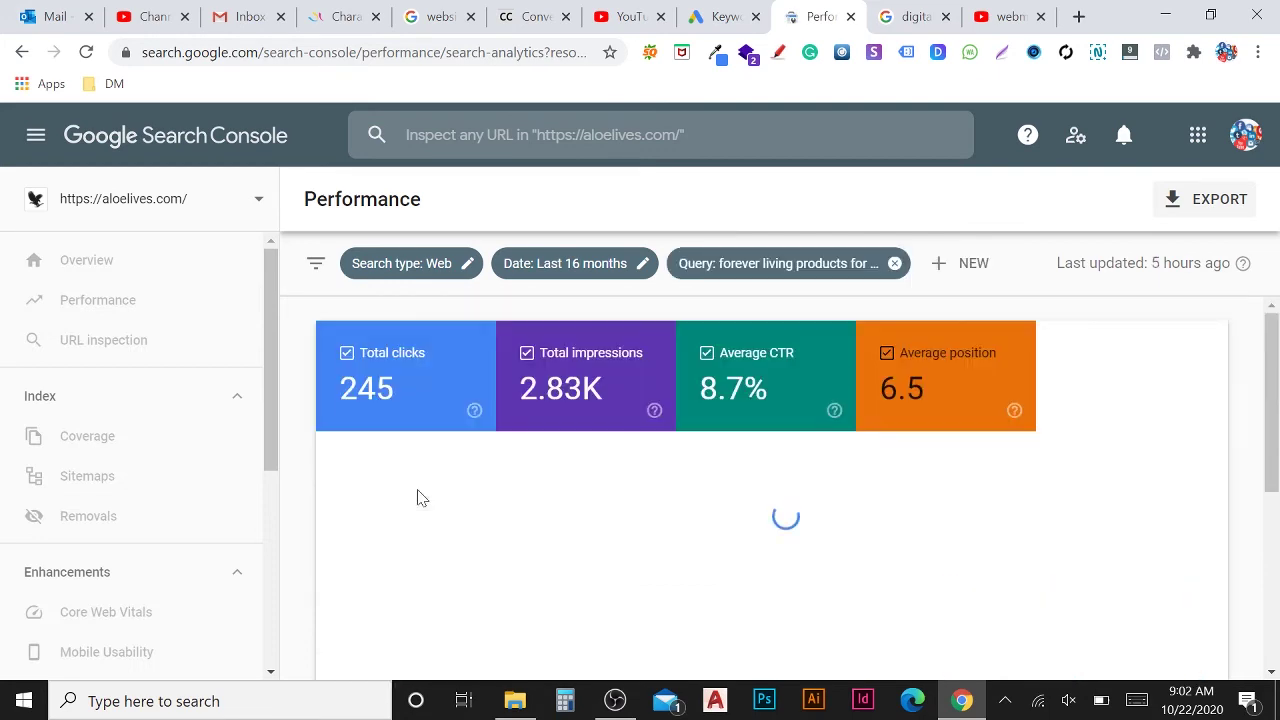
left_click(770, 266)
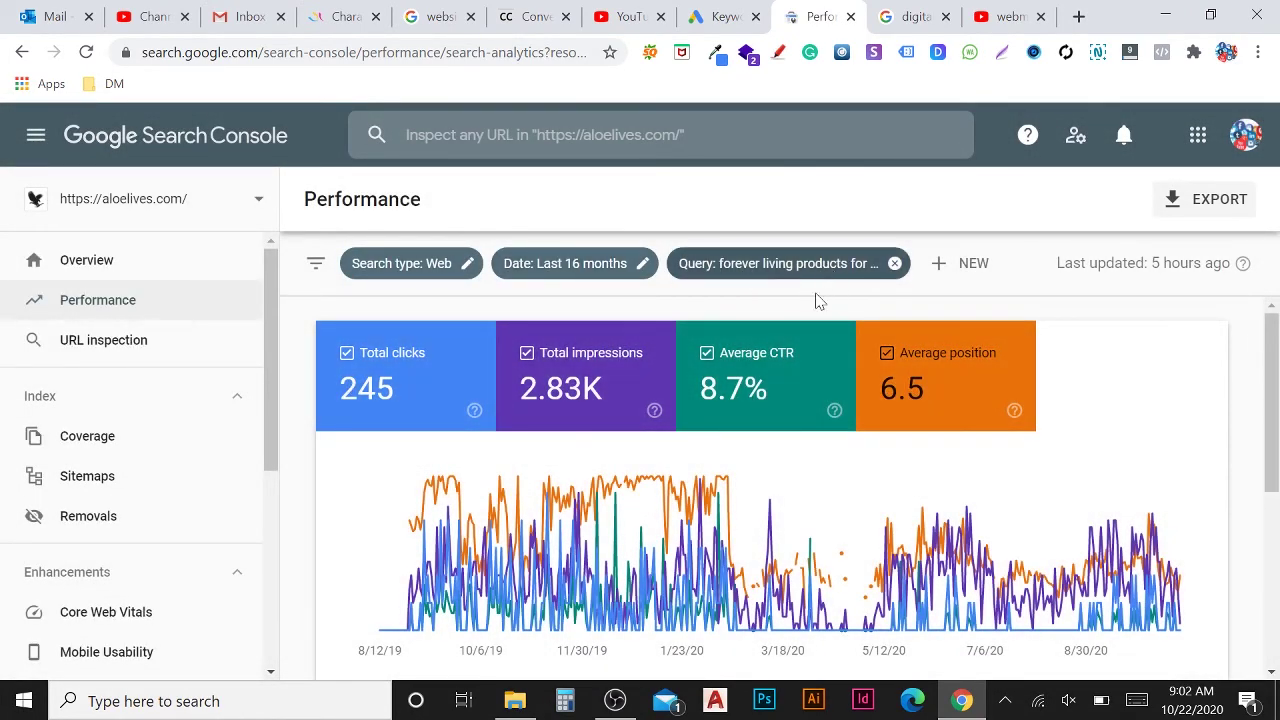
scroll(1275, 487, "down", 2)
scroll(1275, 487, "down", 2)
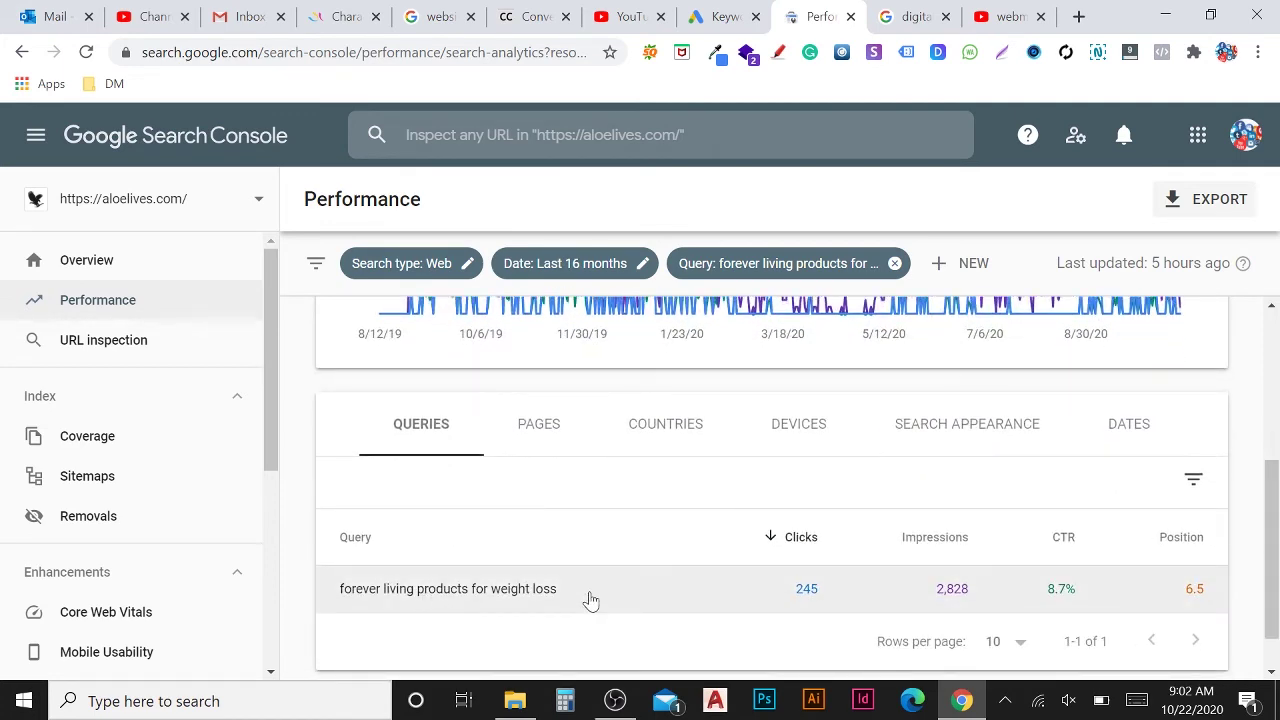
scroll(580, 500, "up", 3)
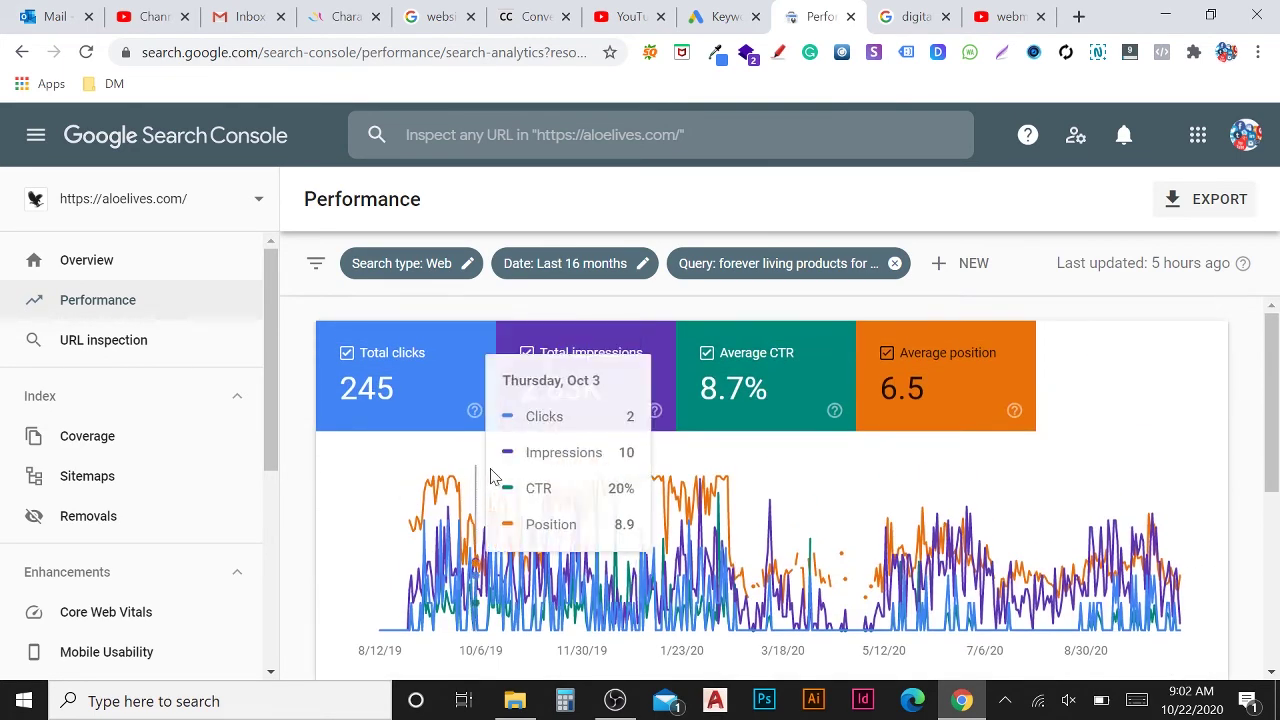
- Compare the filtered query's entry with the page it leads to, checking the page's clicks, impressions, CTR and position
scroll(497, 471, "down", 2)
scroll(571, 517, "down", 1)
left_click(543, 385)
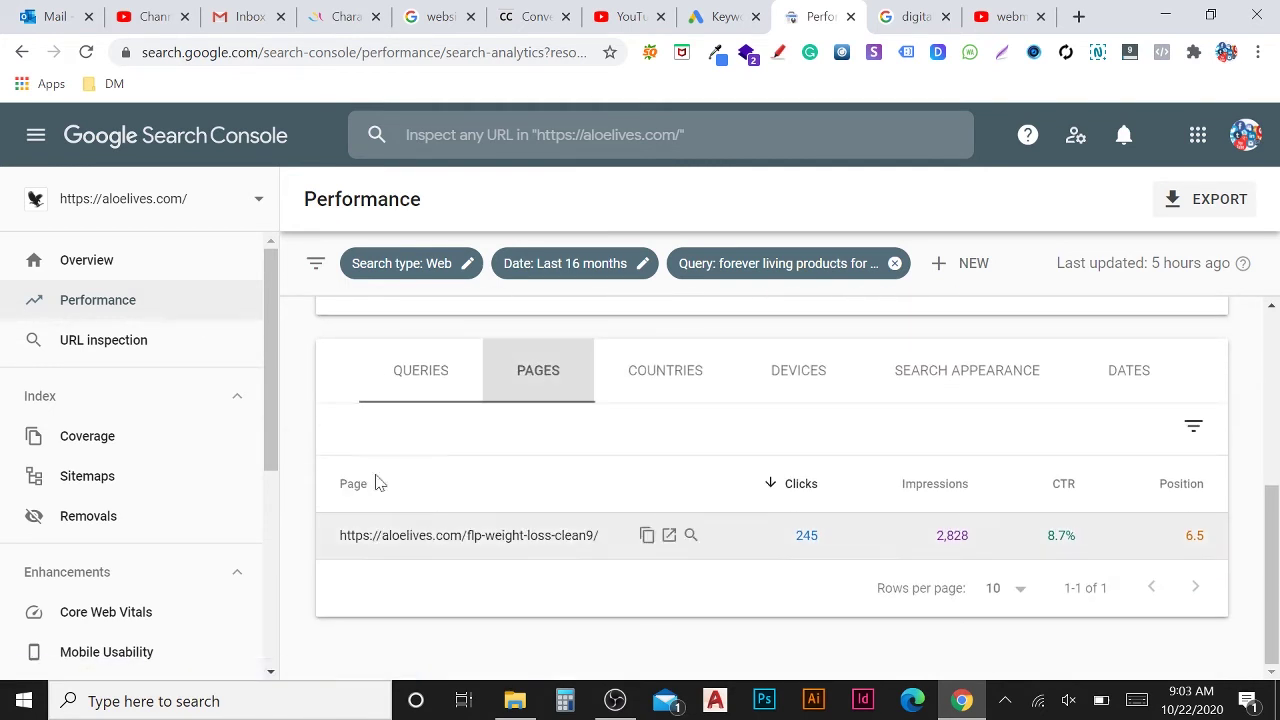
left_click(416, 383)
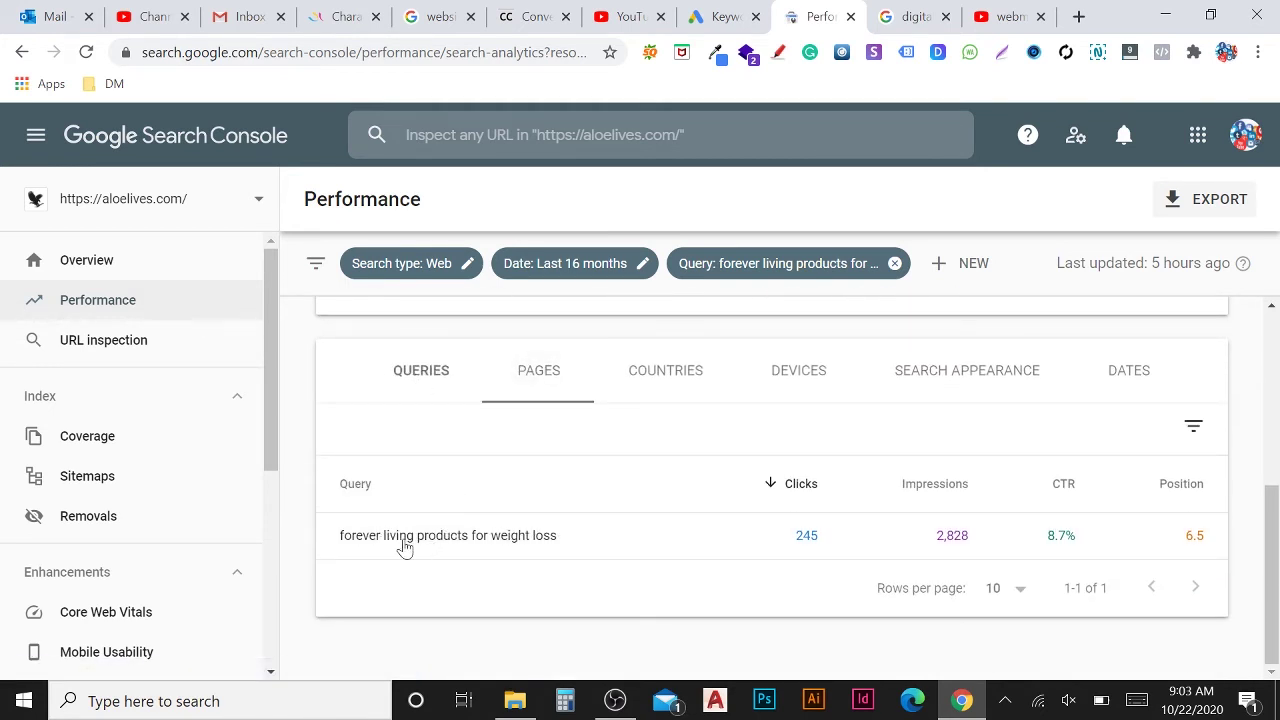
left_click(549, 383)
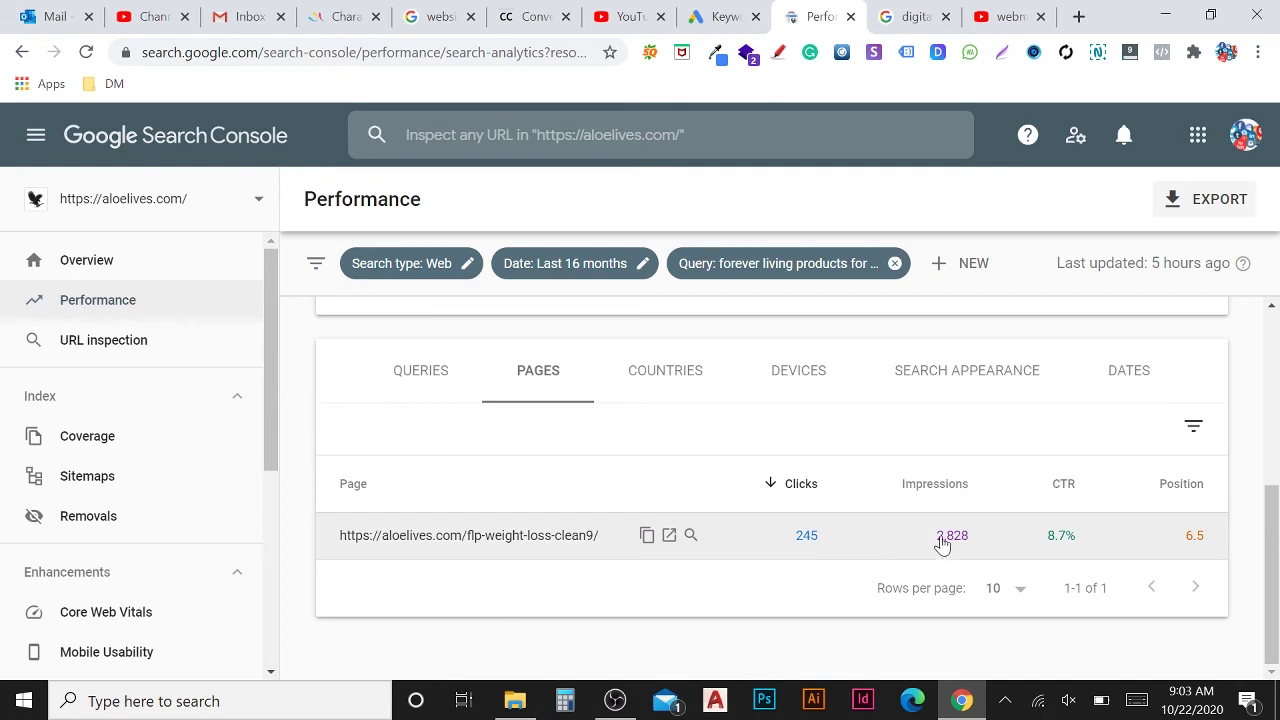
- Break the filtered query's performance down by country and examine each country's clicks, impressions, CTR and position
left_click(680, 386)
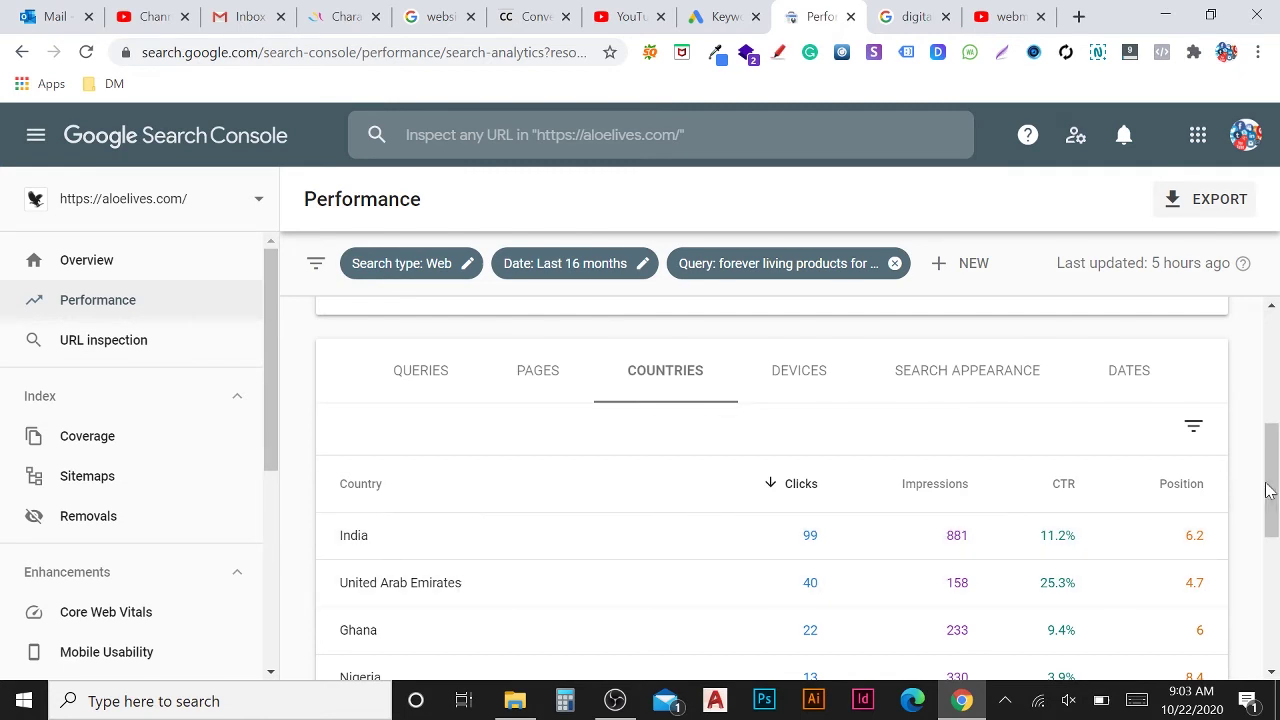
scroll(1262, 490, "down", 2)
scroll(490, 586, "down", 2)
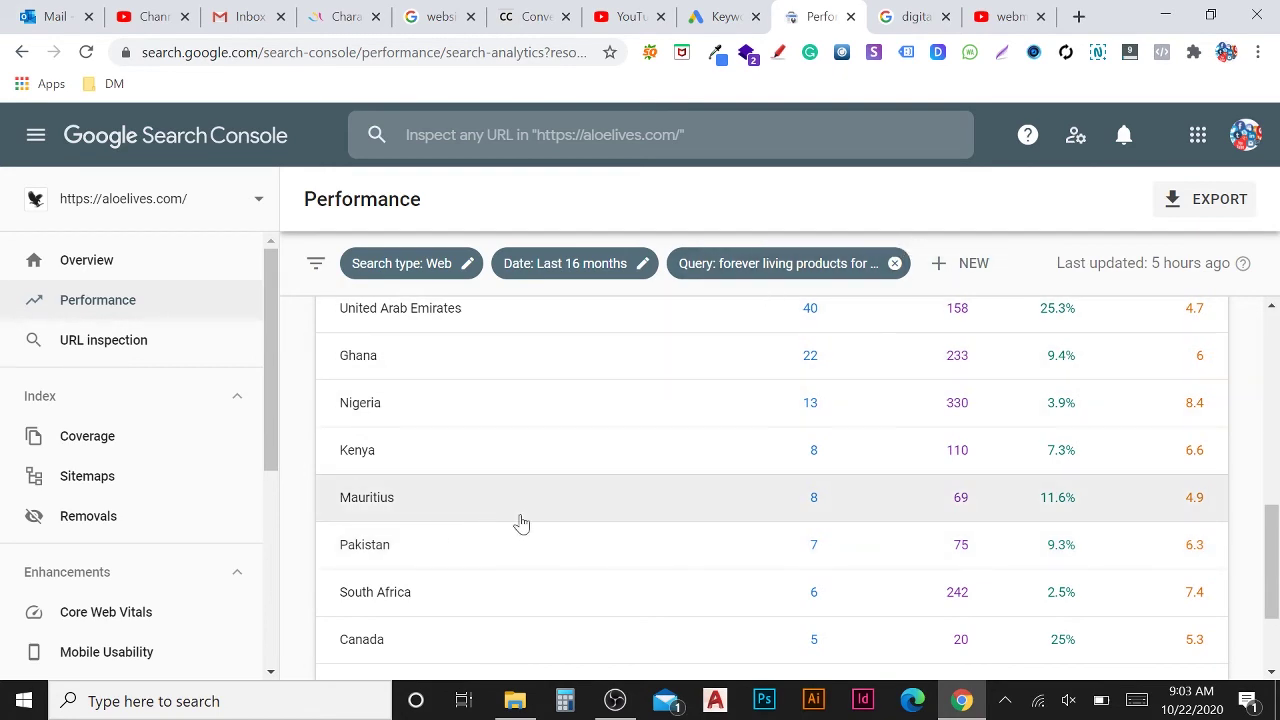
scroll(486, 529, "up", 10)
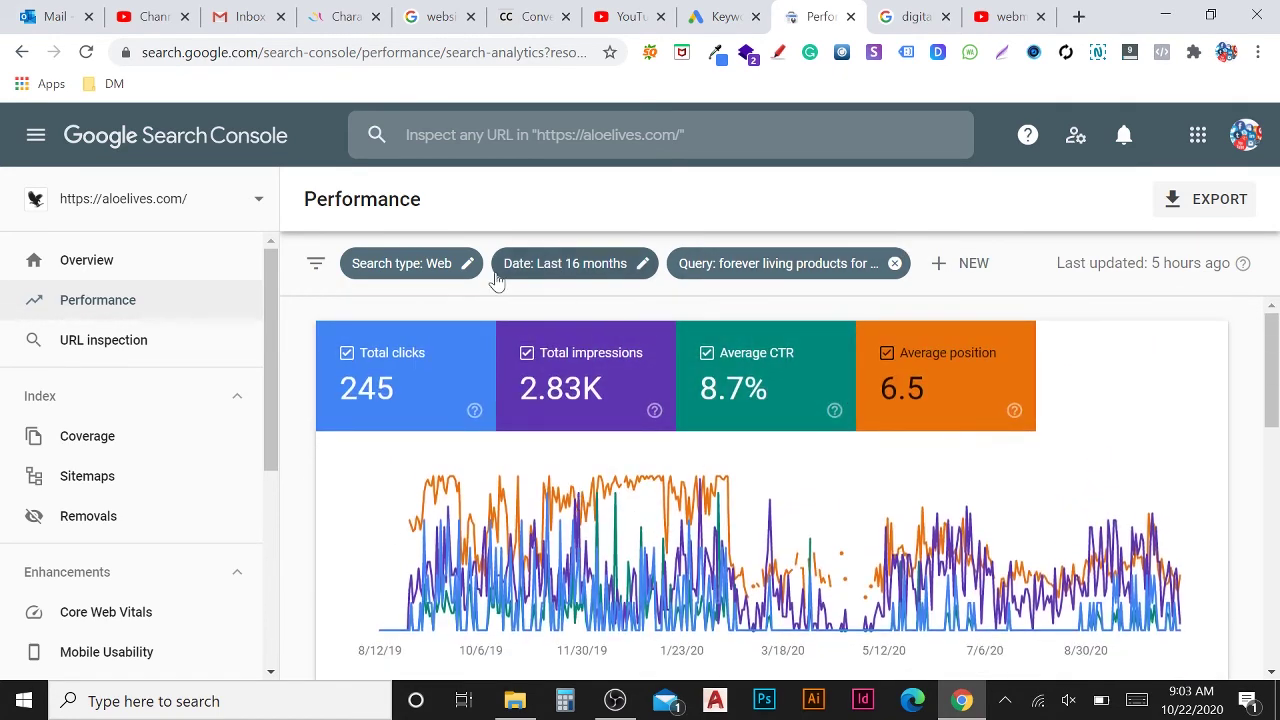
- Try the Last 16 months and Custom options in the date range filter without applying them
left_click(624, 277)
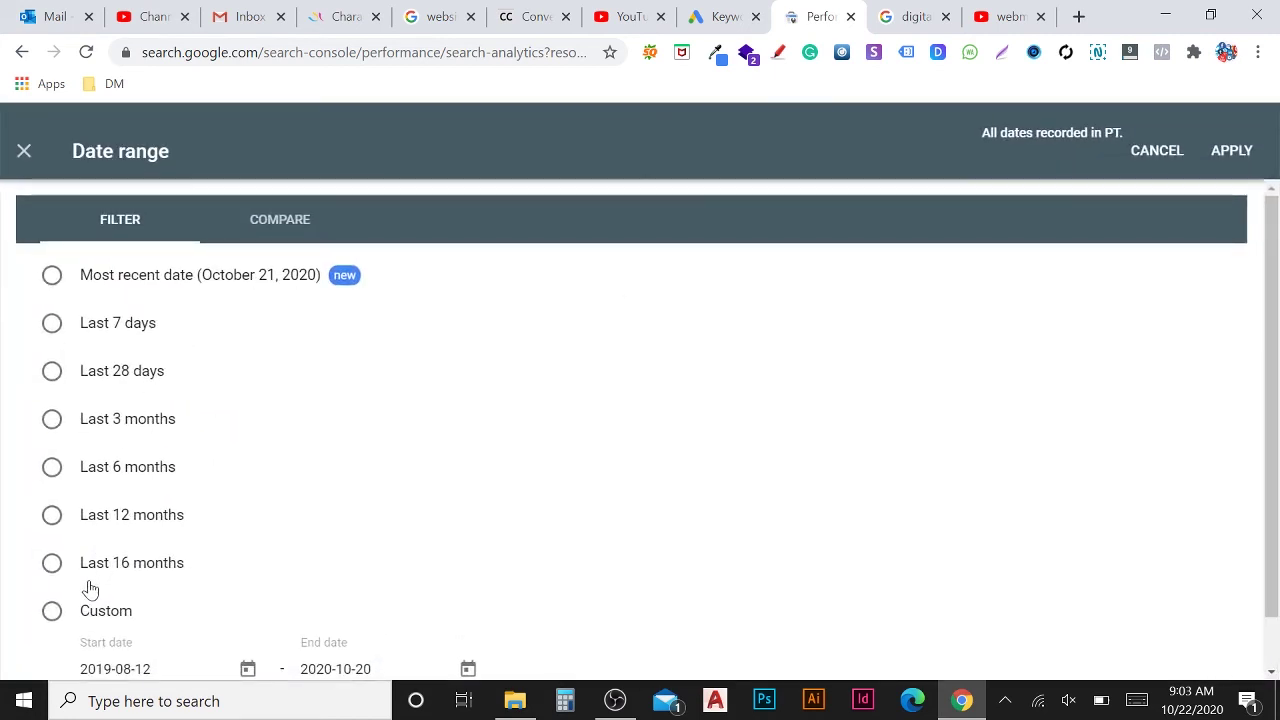
left_click(57, 577)
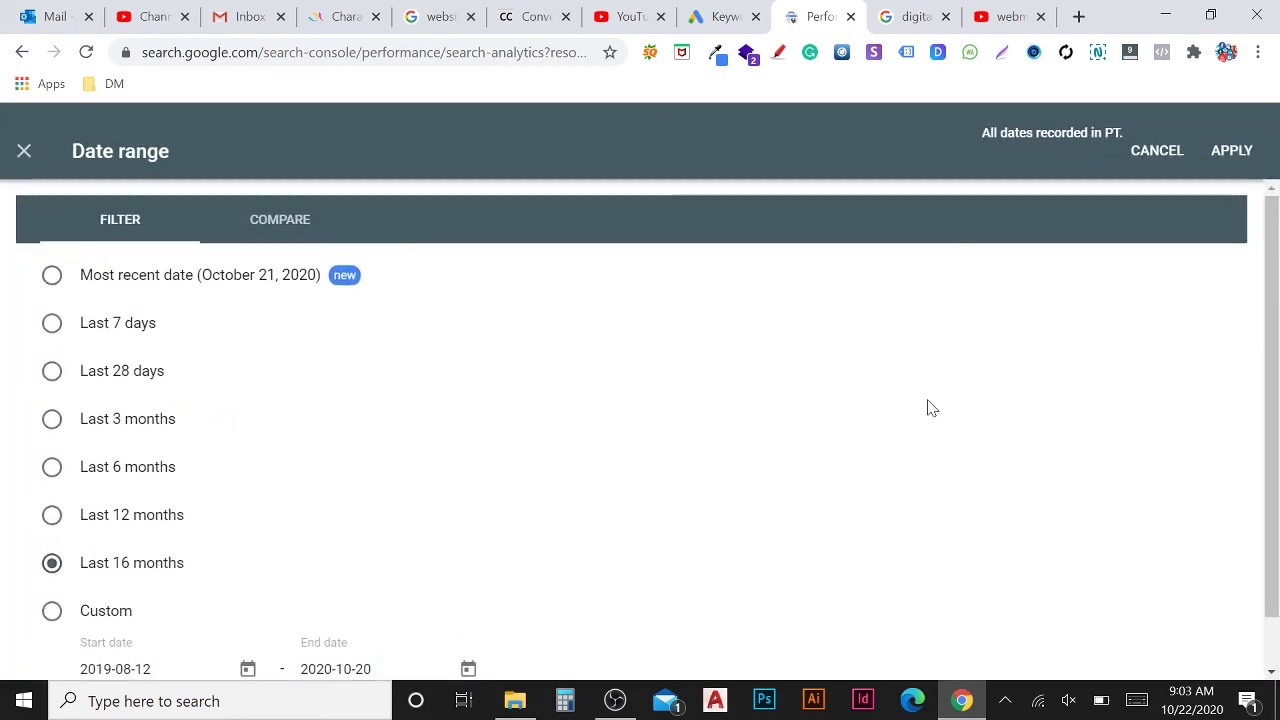
scroll(240, 615, "down", 1)
scroll(255, 450, "up", 1)
scroll(150, 460, "down", 1)
left_click(52, 558)
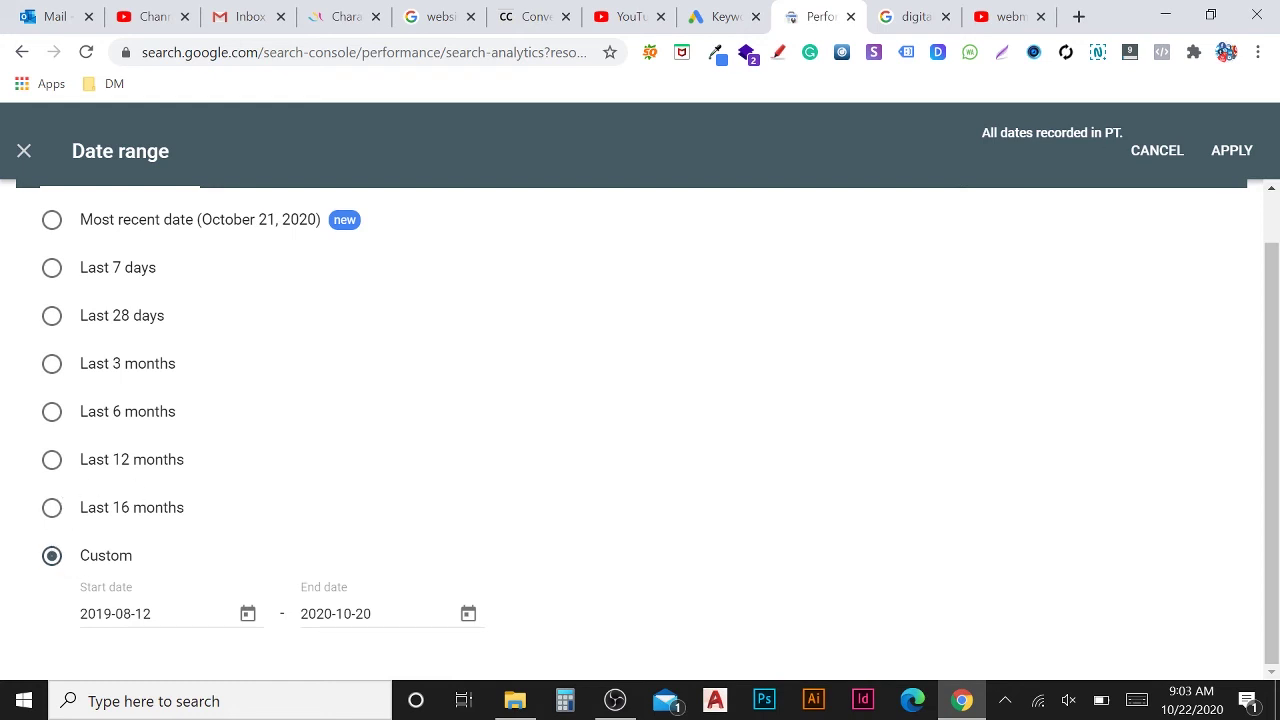
left_click(1134, 155)
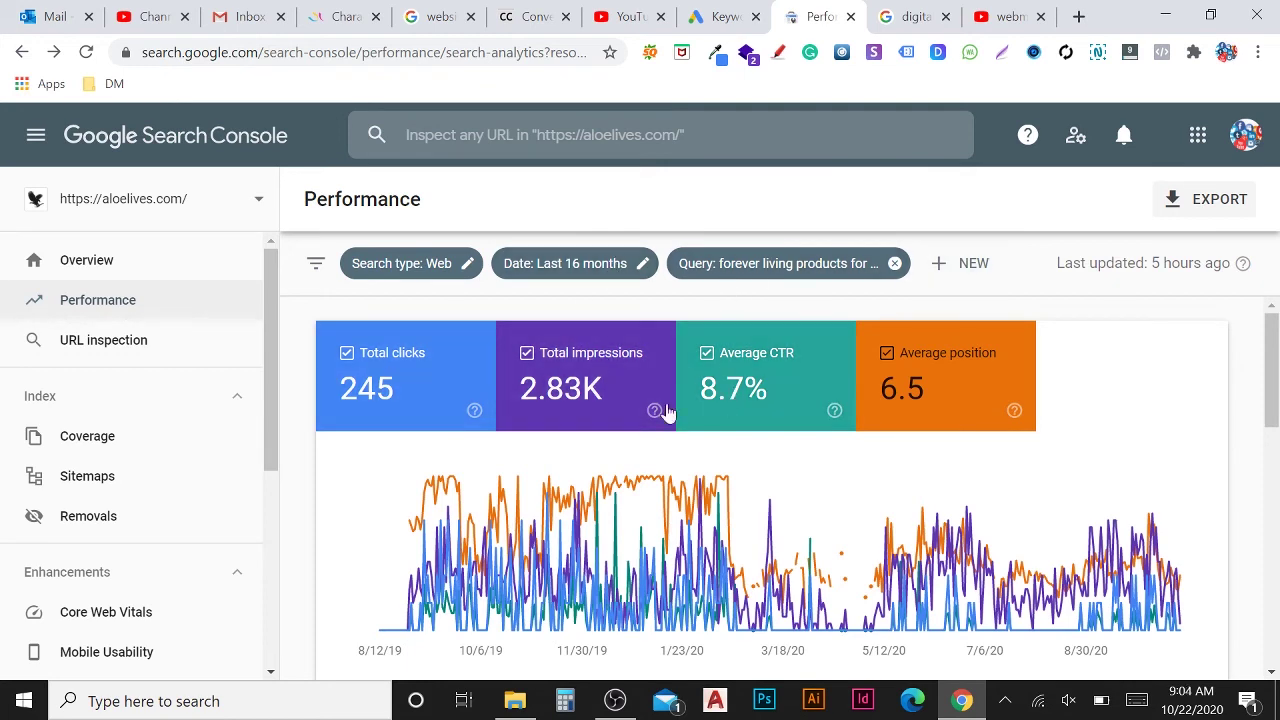
- Return to the query breakdown with the query filter removed and look over the full list of queries
left_click_drag(1271, 375, 1274, 493)
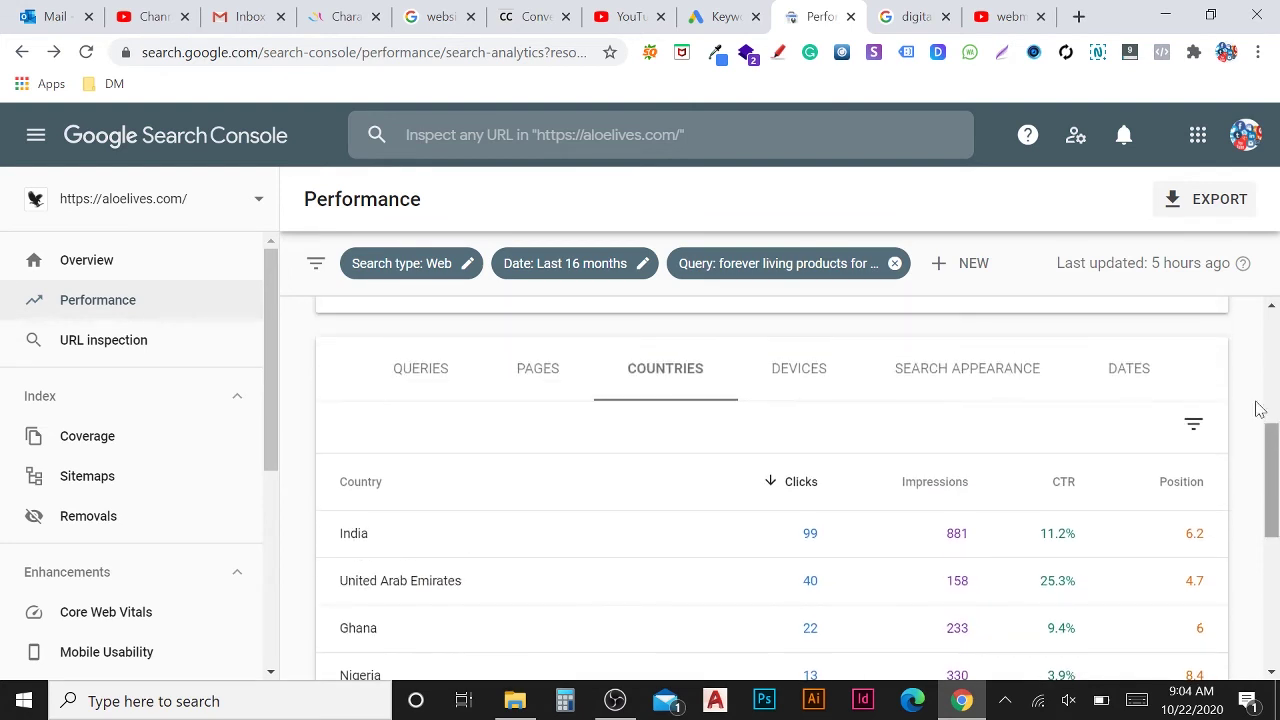
left_click(421, 370)
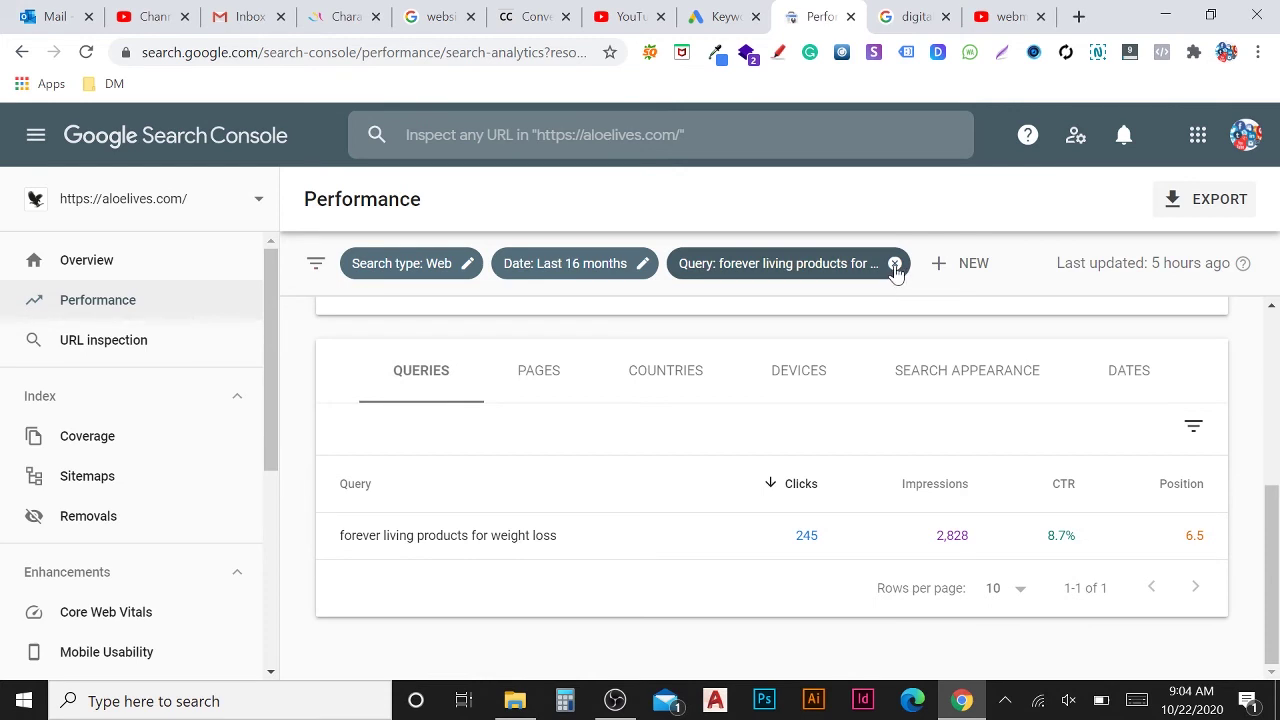
left_click(894, 265)
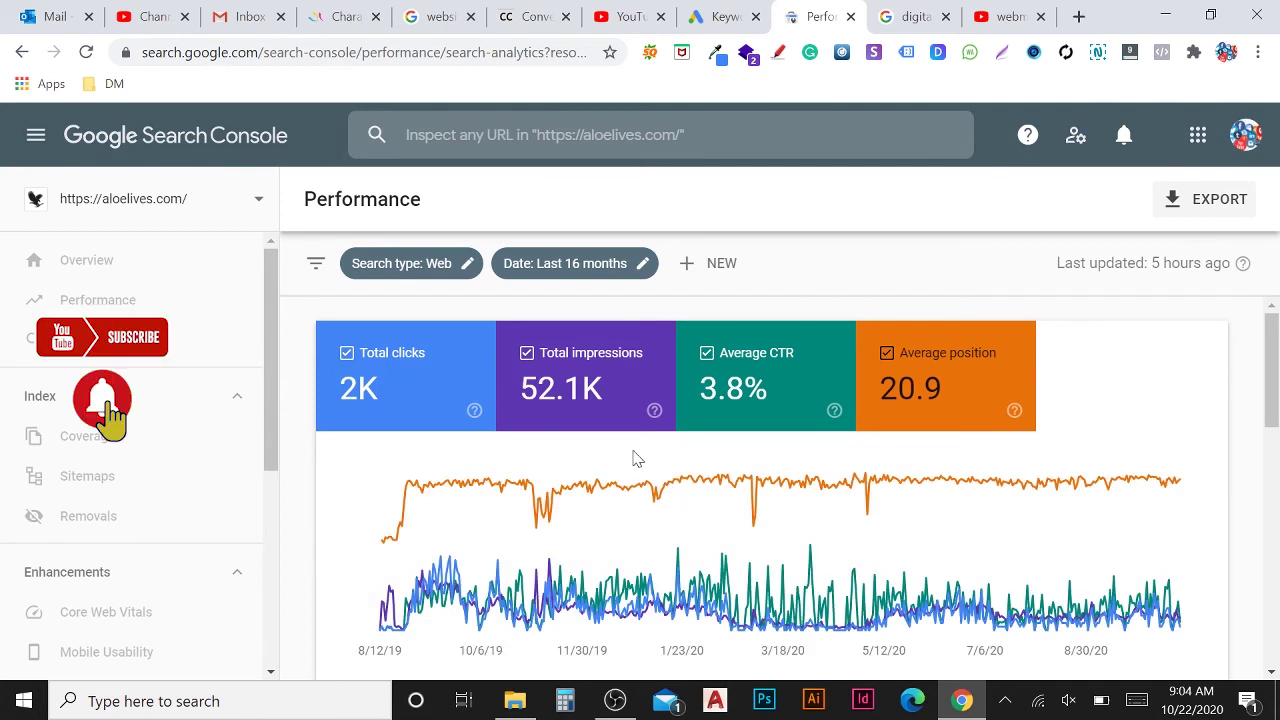
scroll(633, 467, "down", 7)
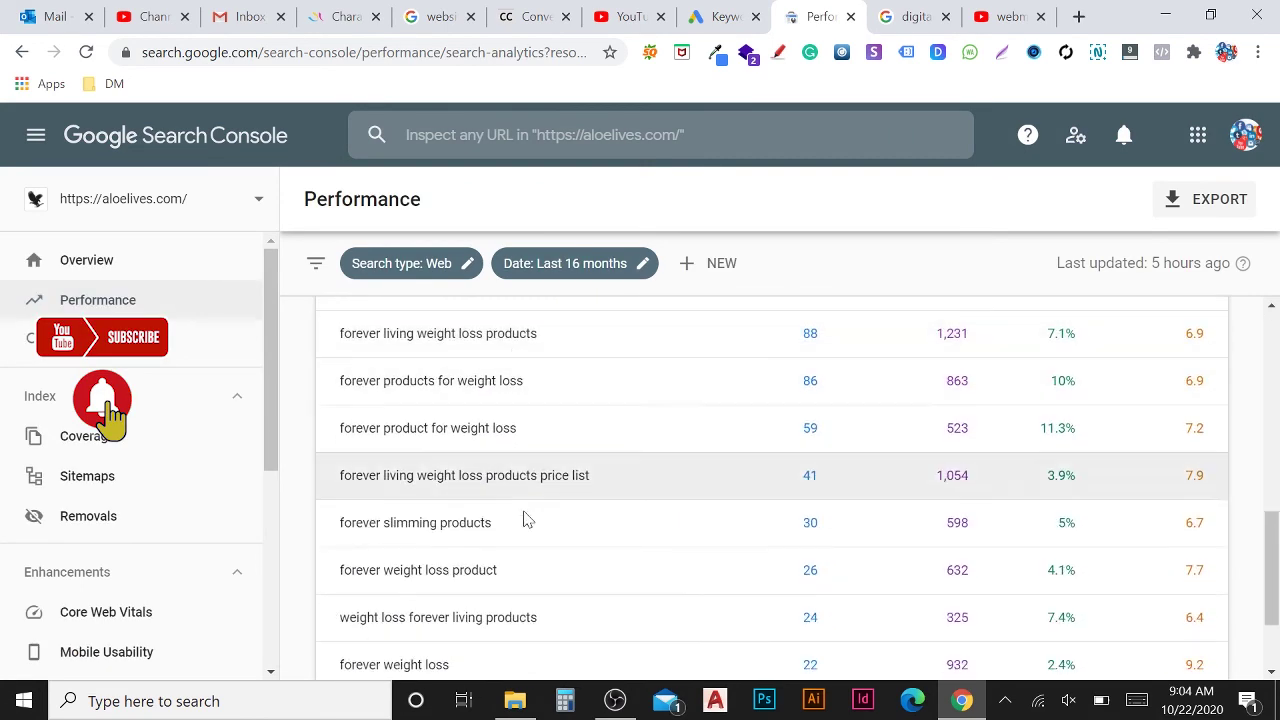
scroll(523, 517, "up", 3)
scroll(523, 517, "up", 4)
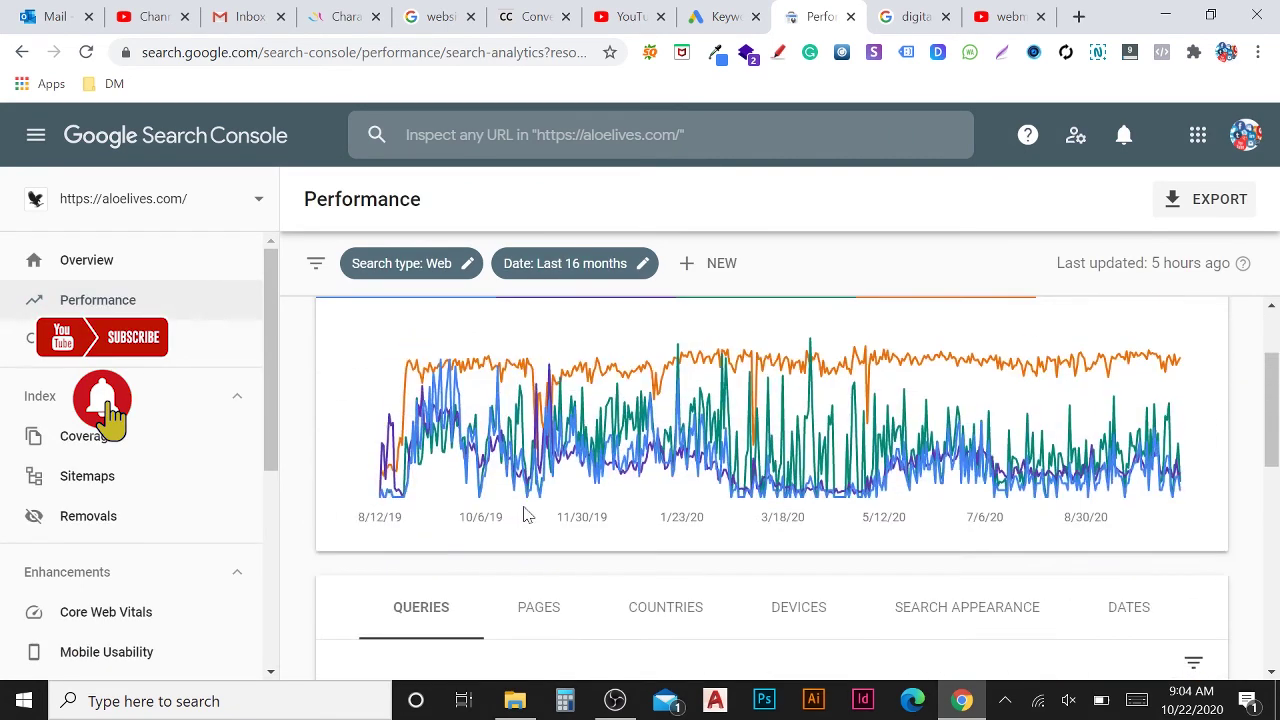
scroll(523, 514, "down", 3)
left_click(533, 477)
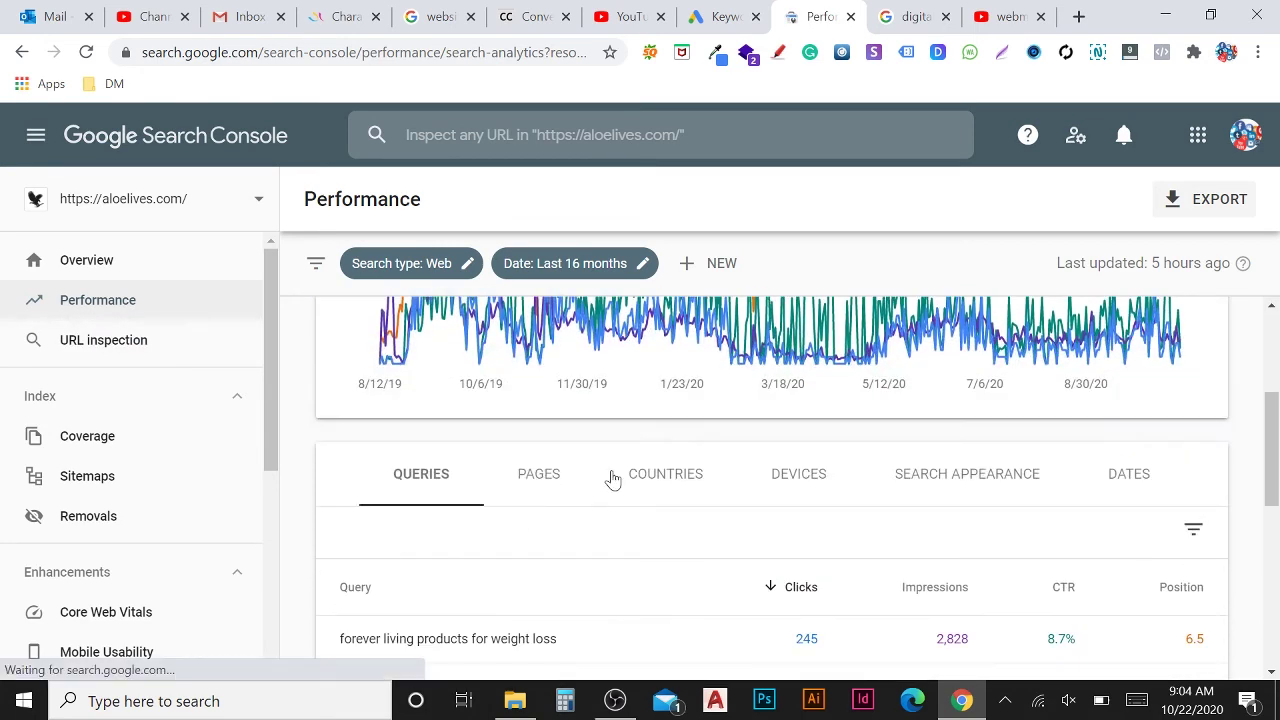
scroll(1078, 458, "down", 1)
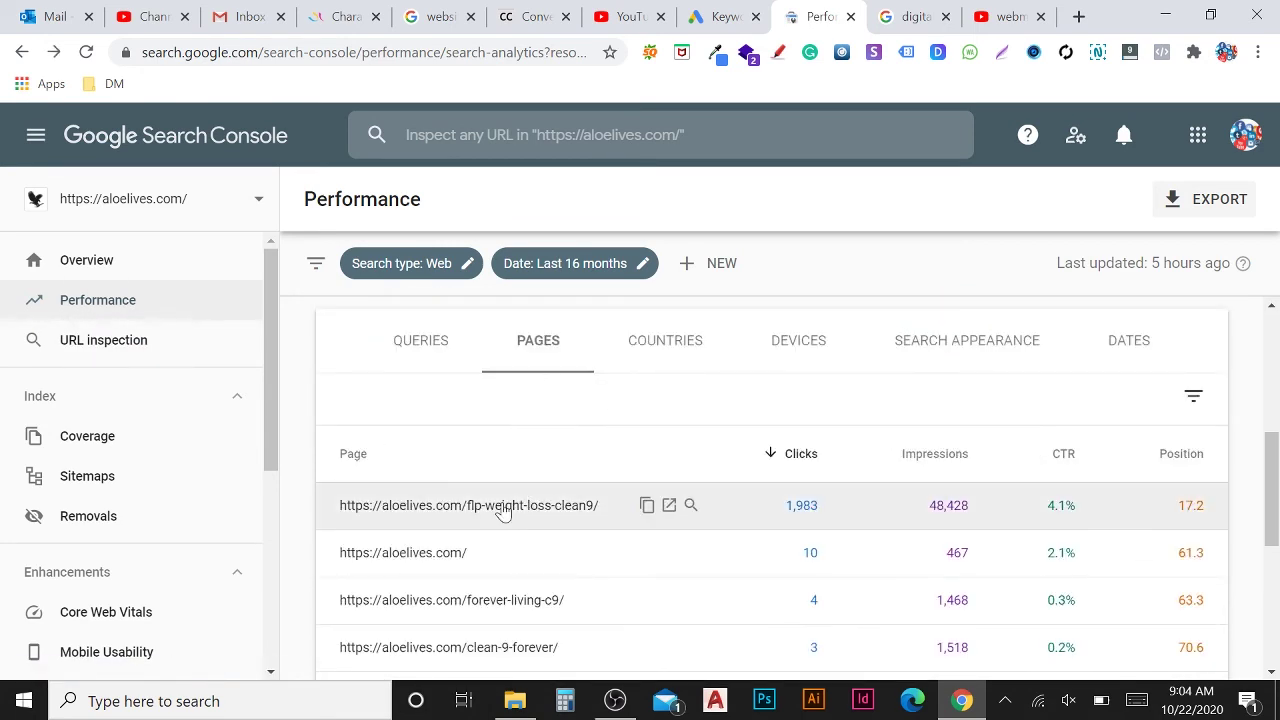
left_click(619, 510)
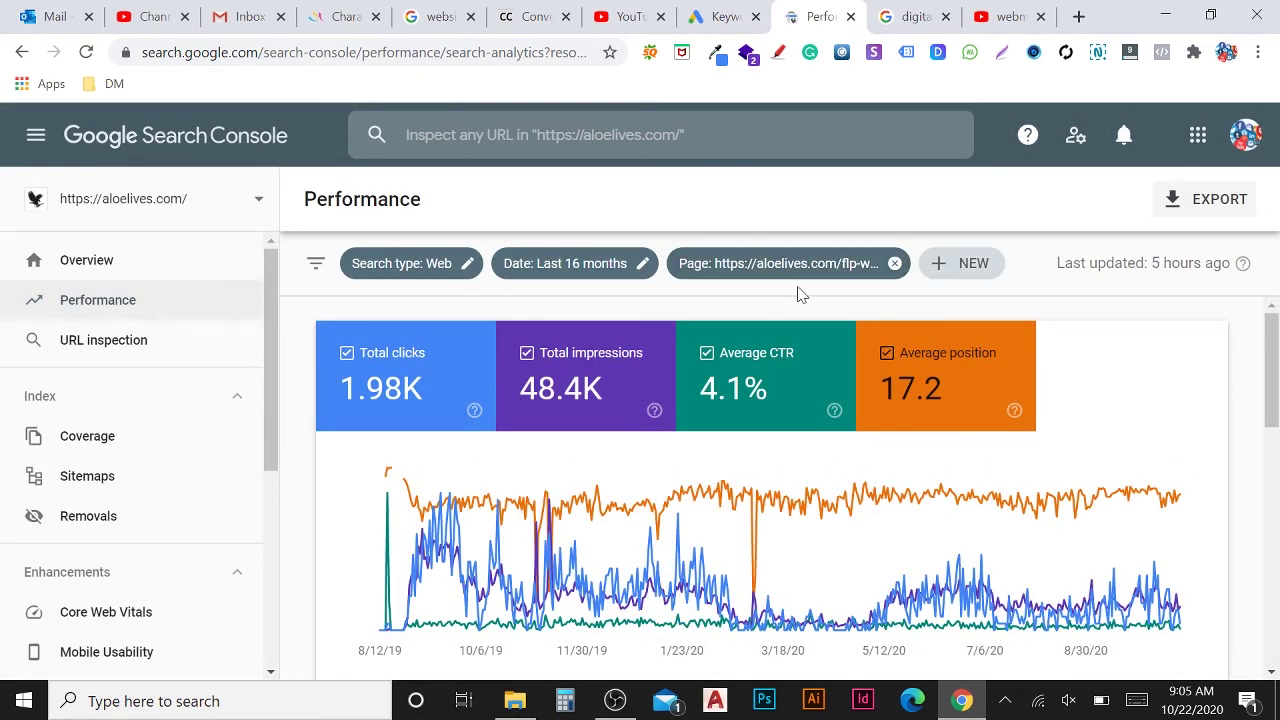
- Look over the queries that lead to the filtered page, with their clicks, impressions, CTR and position
scroll(623, 420, "down", 4)
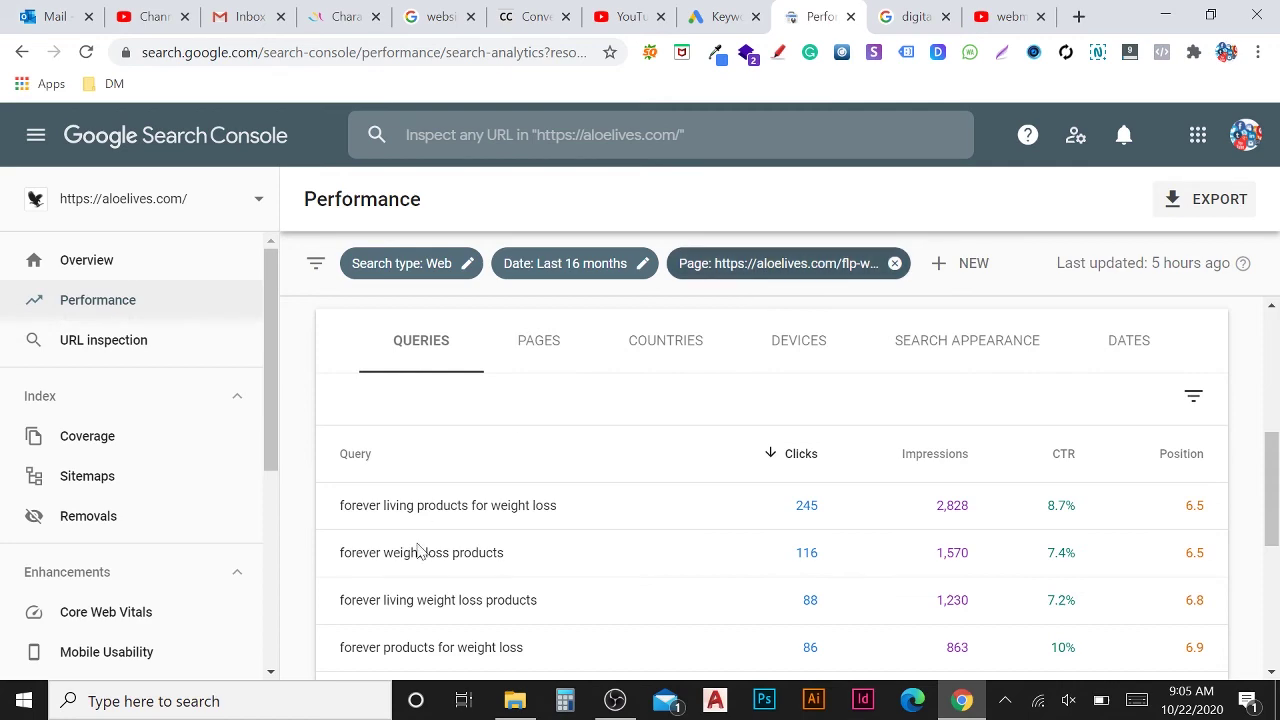
scroll(437, 510, "down", 3)
scroll(978, 622, "down", 1)
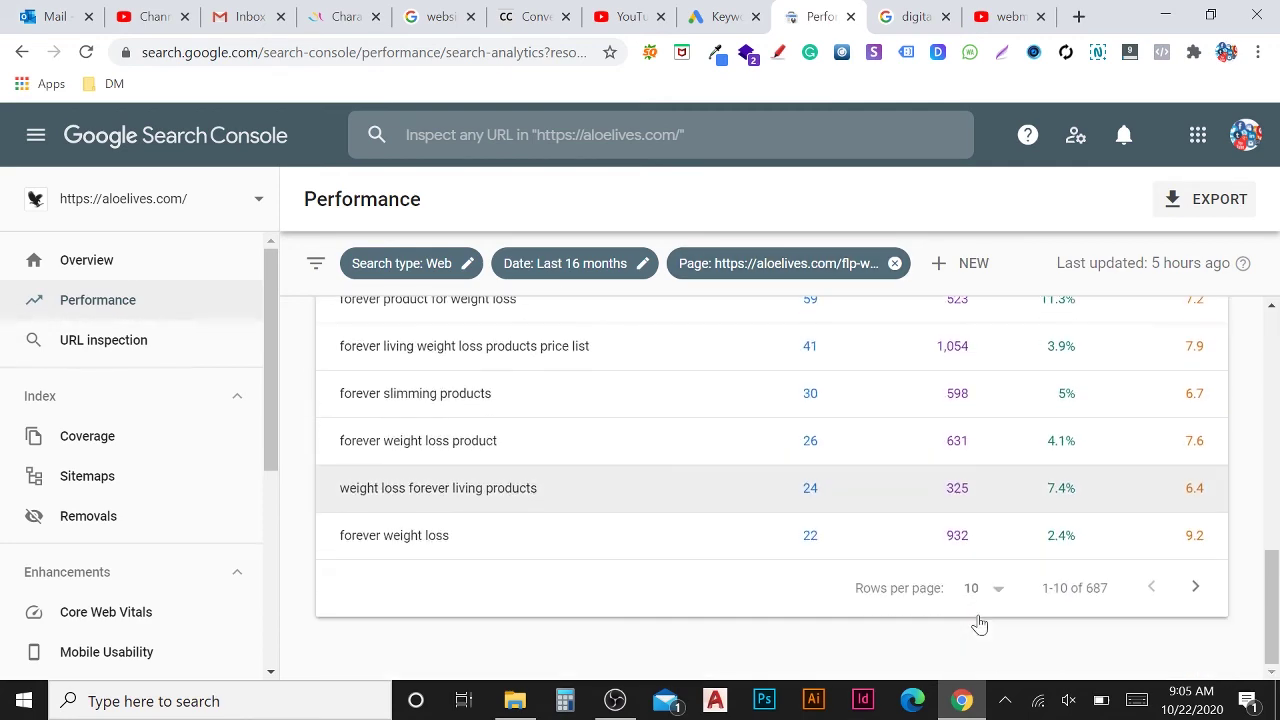
scroll(962, 622, "up", 2)
scroll(1070, 457, "up", 4)
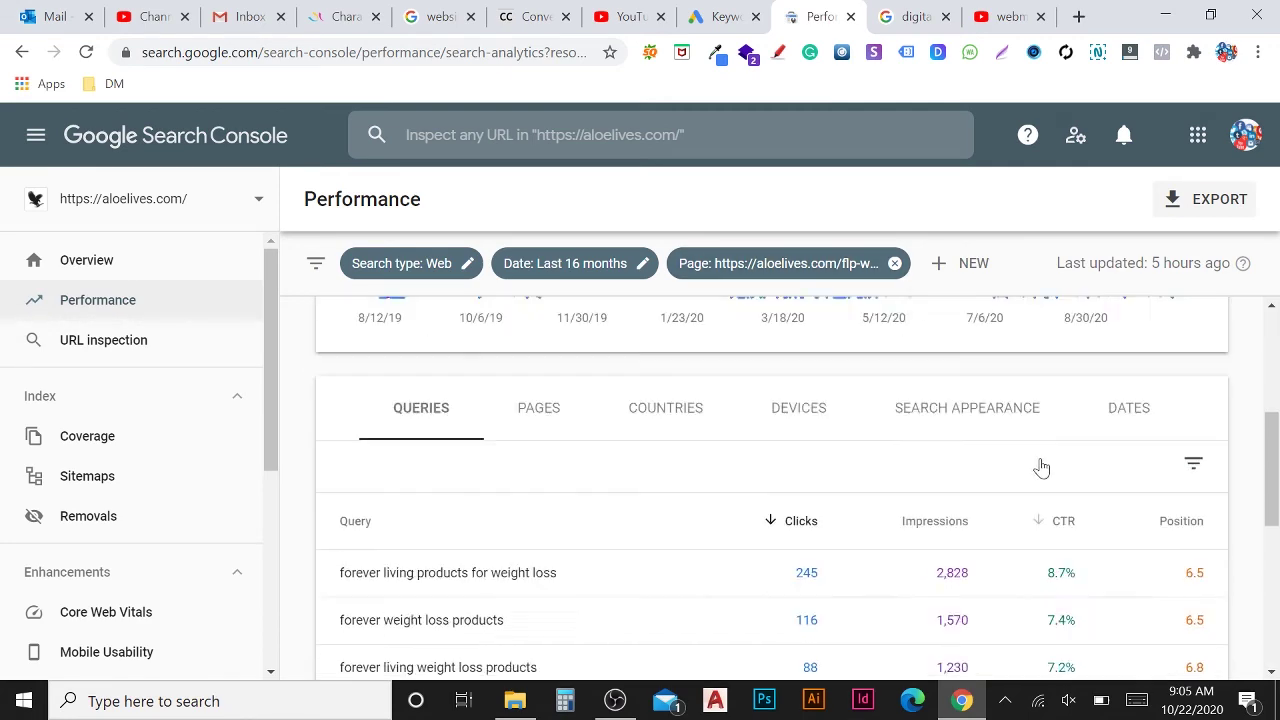
- Break the filtered page's performance down by country and examine each country's clicks, impressions, CTR and position
left_click(700, 484)
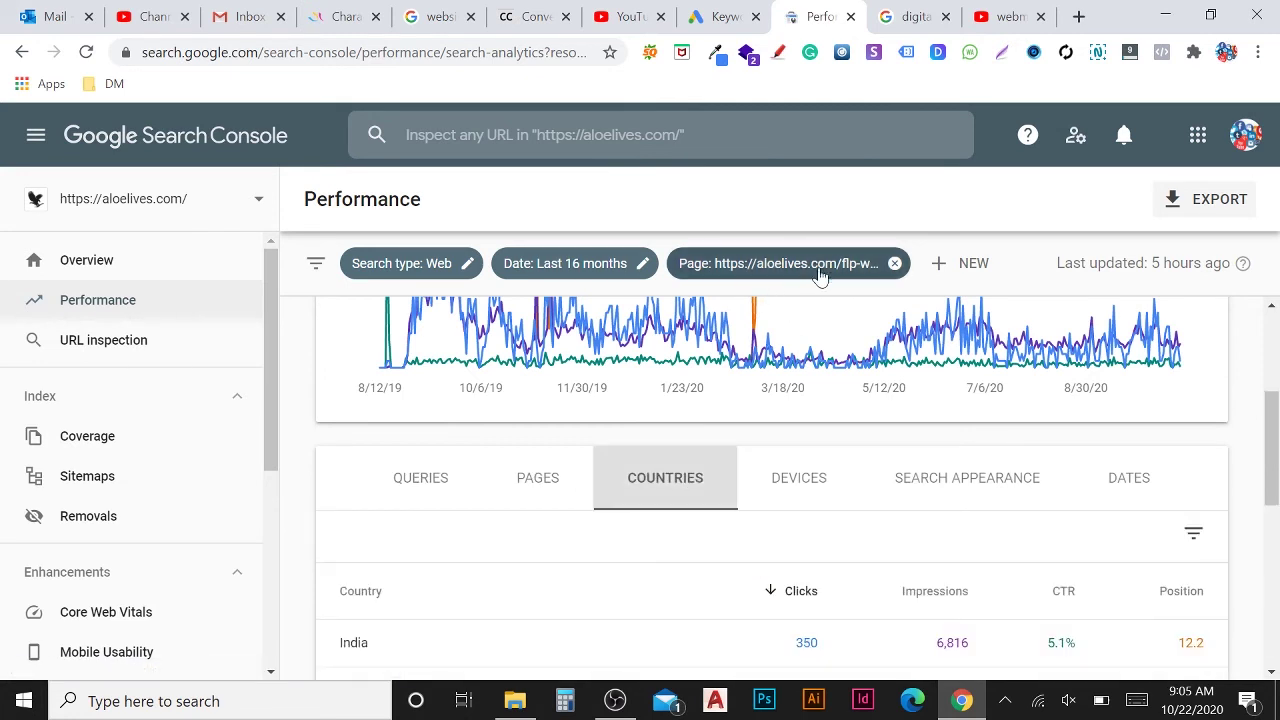
scroll(740, 530, "down", 1)
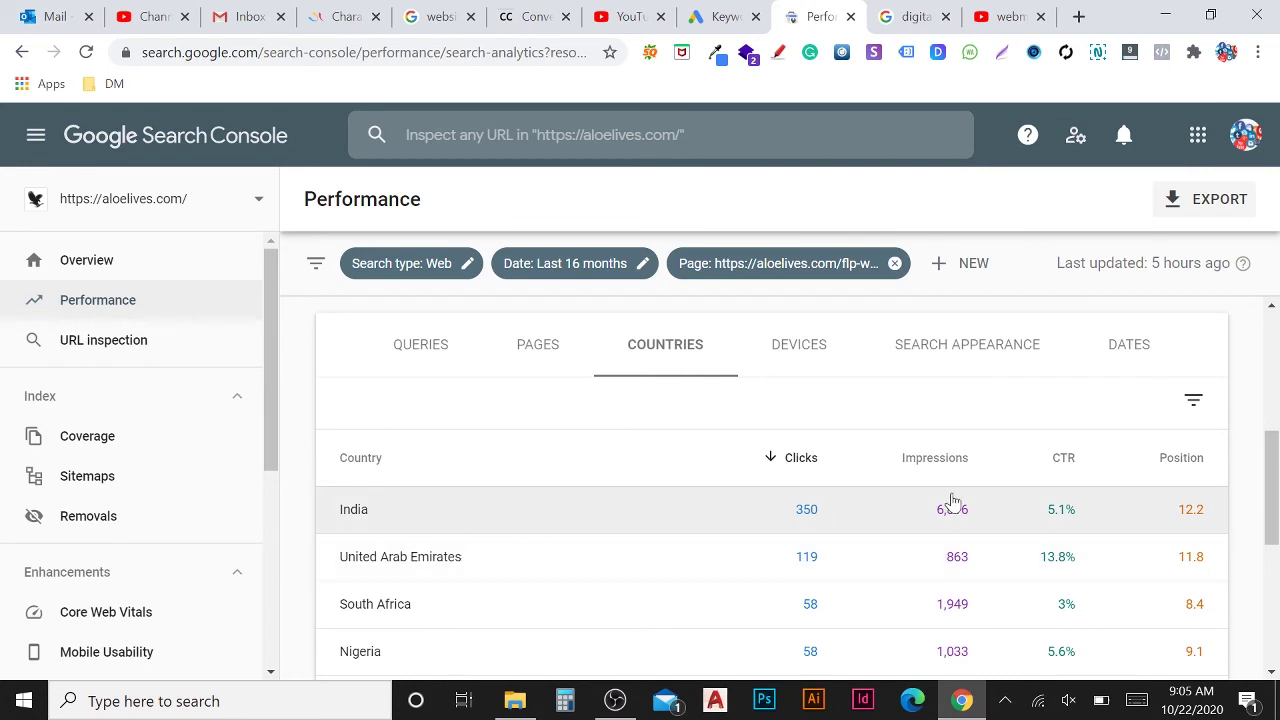
scroll(1140, 480, "down", 1)
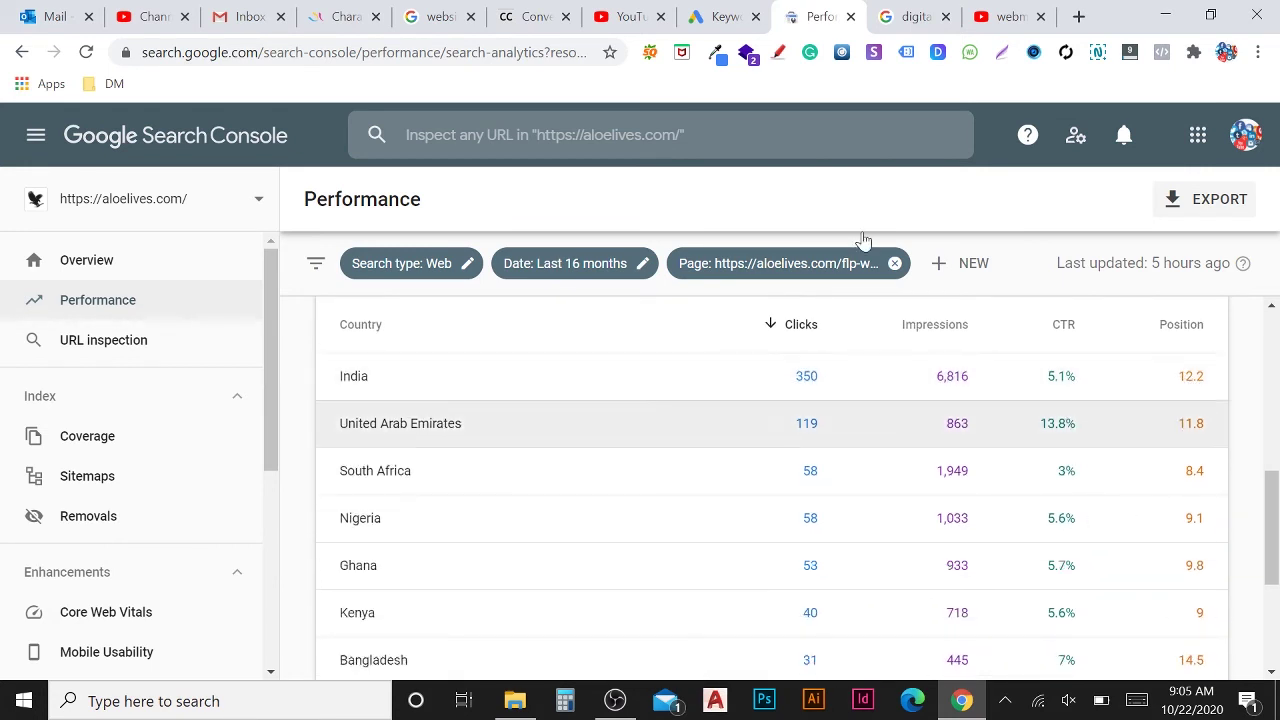
scroll(840, 490, "down", 1)
scroll(820, 586, "down", 1)
scroll(820, 586, "up", 2)
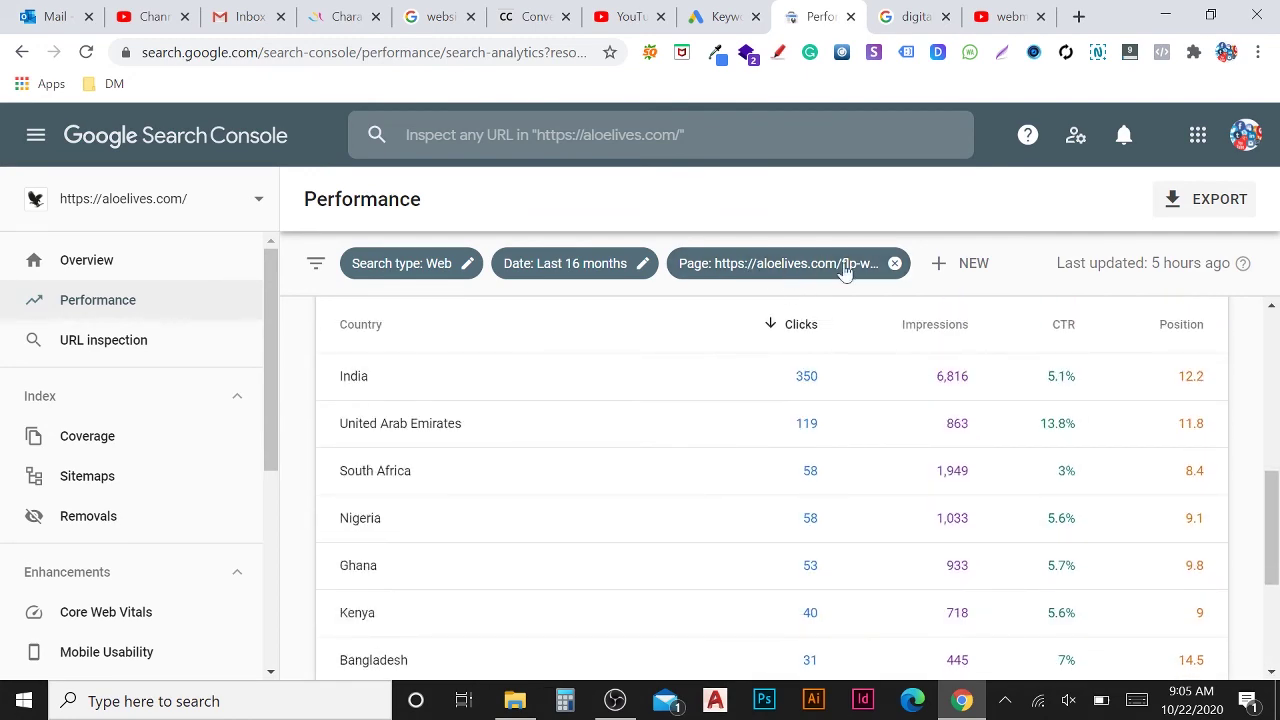
scroll(781, 415, "up", 3)
scroll(777, 414, "up", 1)
scroll(757, 420, "down", 1)
- Remove the page filter and look over the whole site's totals and country breakdown
left_click(893, 268)
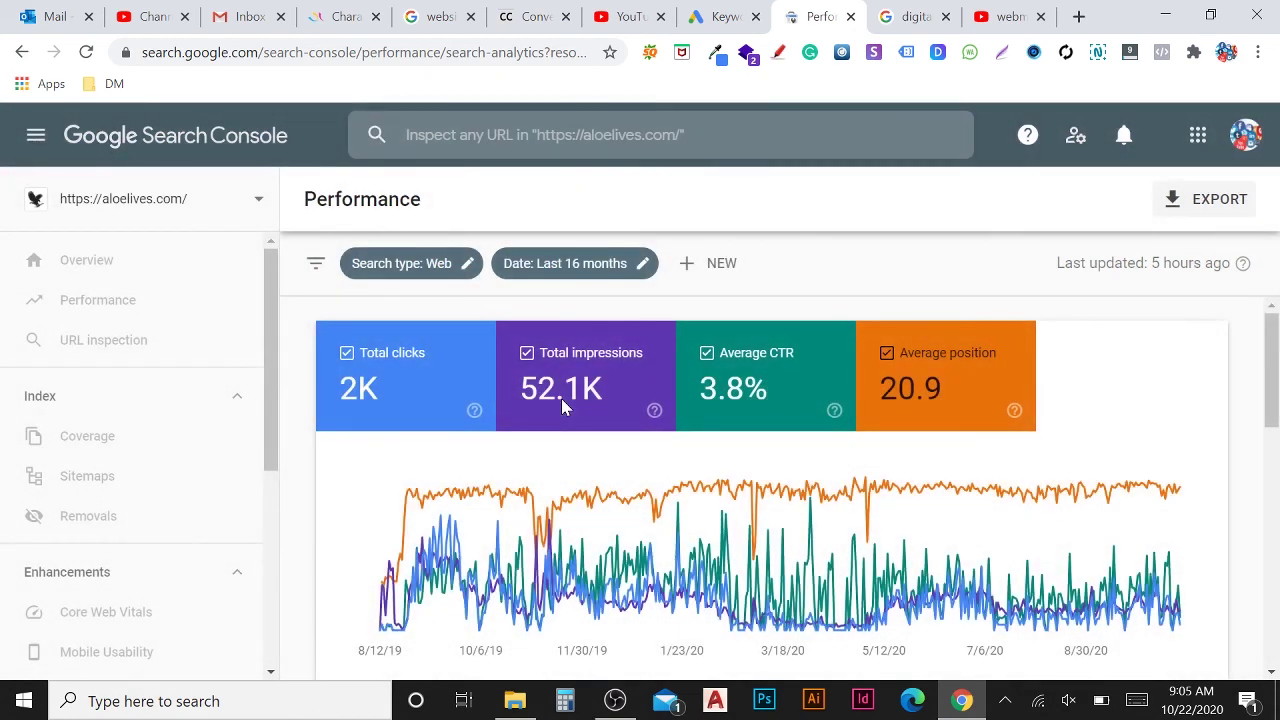
scroll(519, 530, "down", 3)
scroll(519, 530, "down", 3)
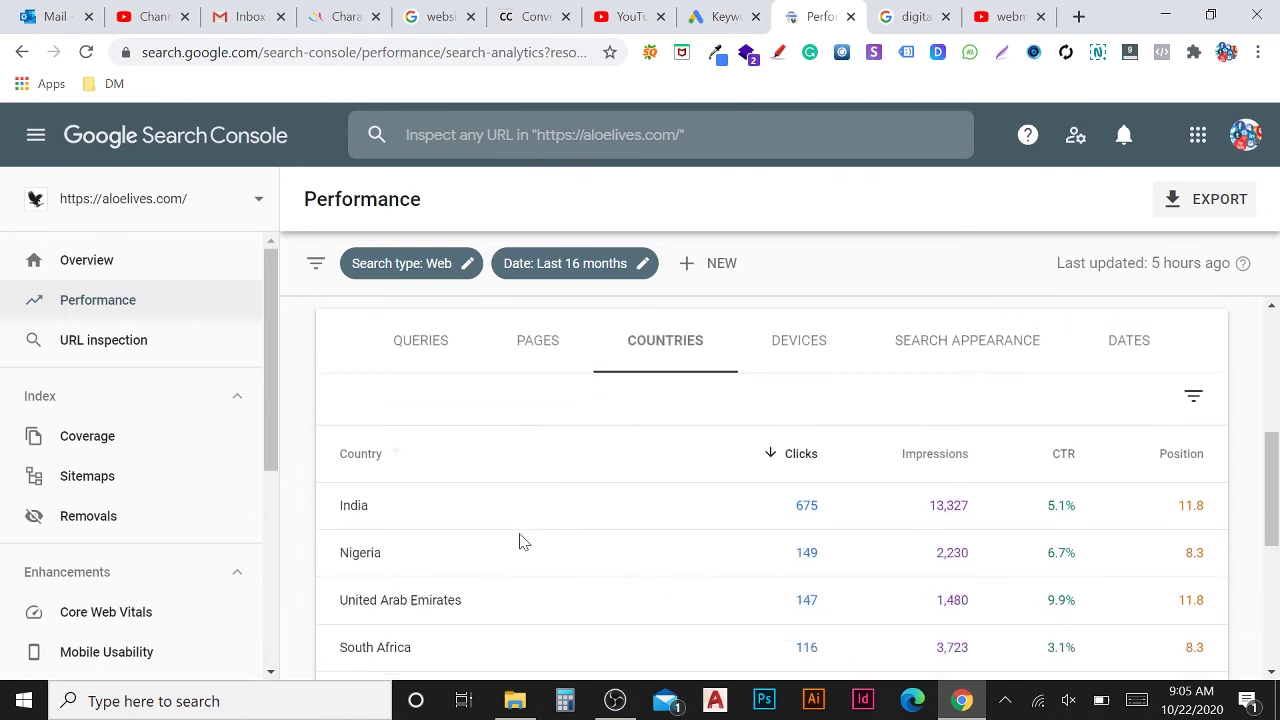
scroll(506, 560, "up", 3)
scroll(506, 560, "up", 3)
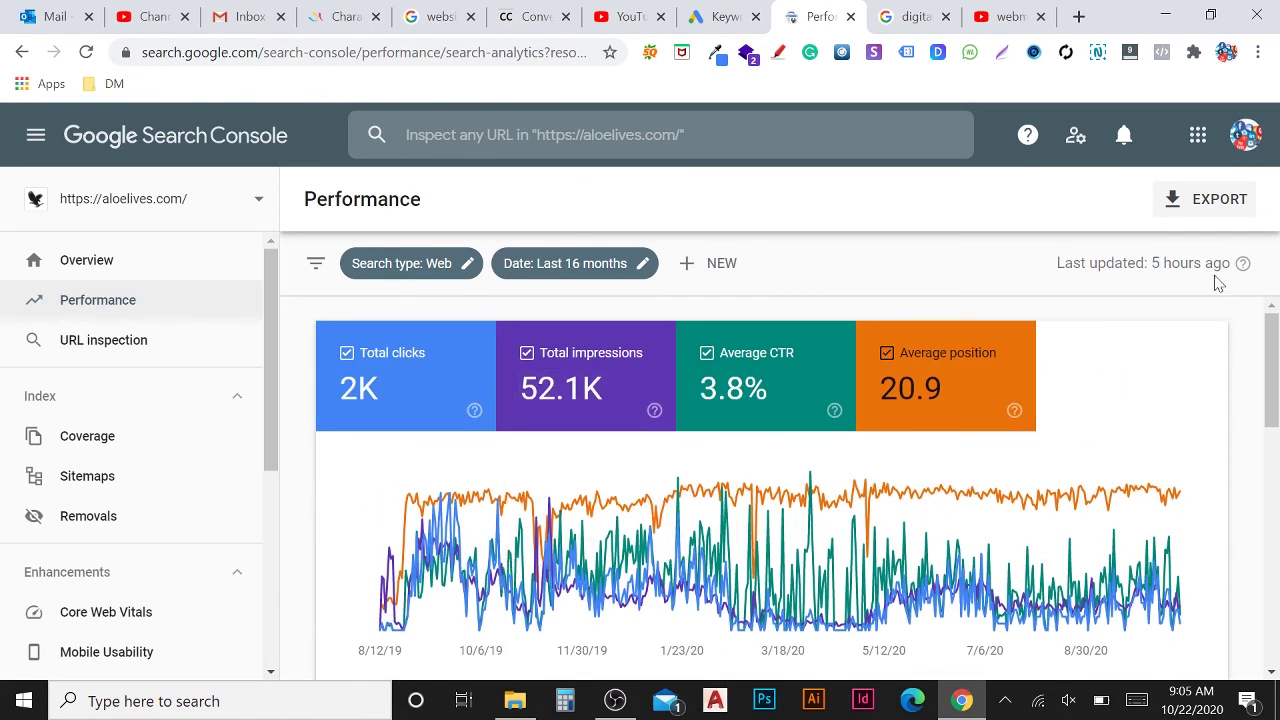
- Check which formats the performance report can be exported to, without exporting it
left_click(1190, 208)
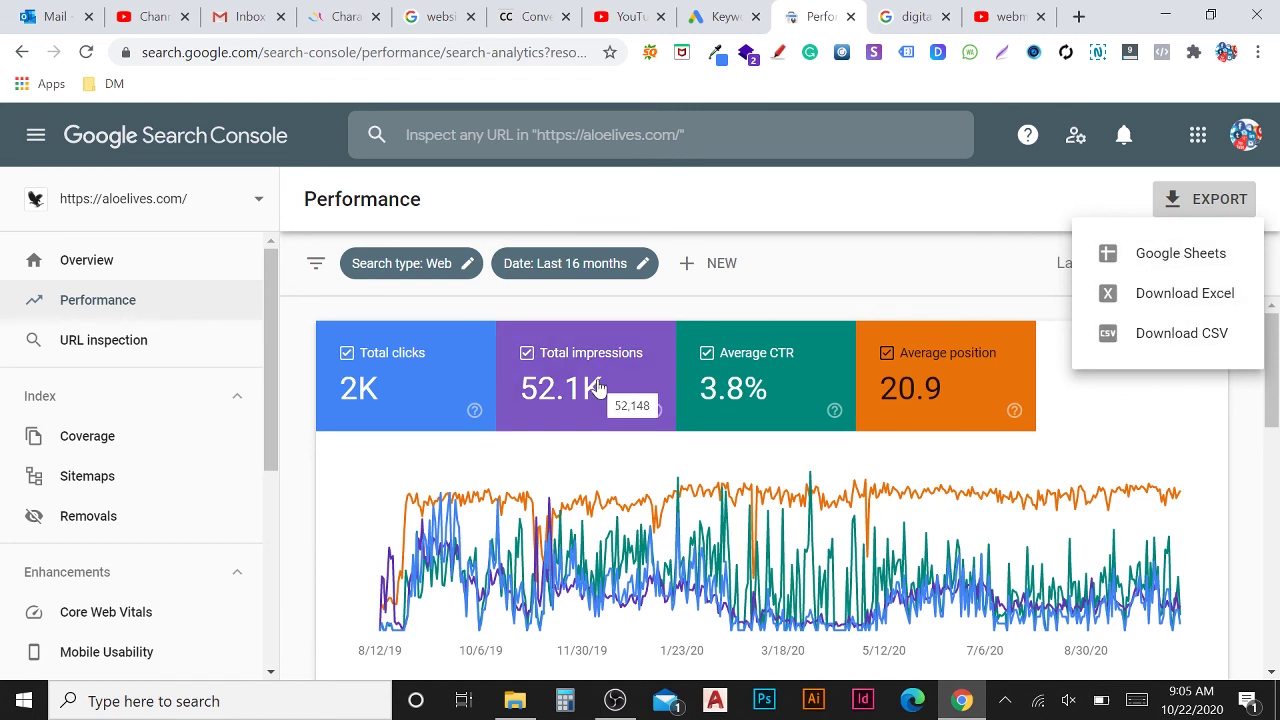
left_click(848, 249)
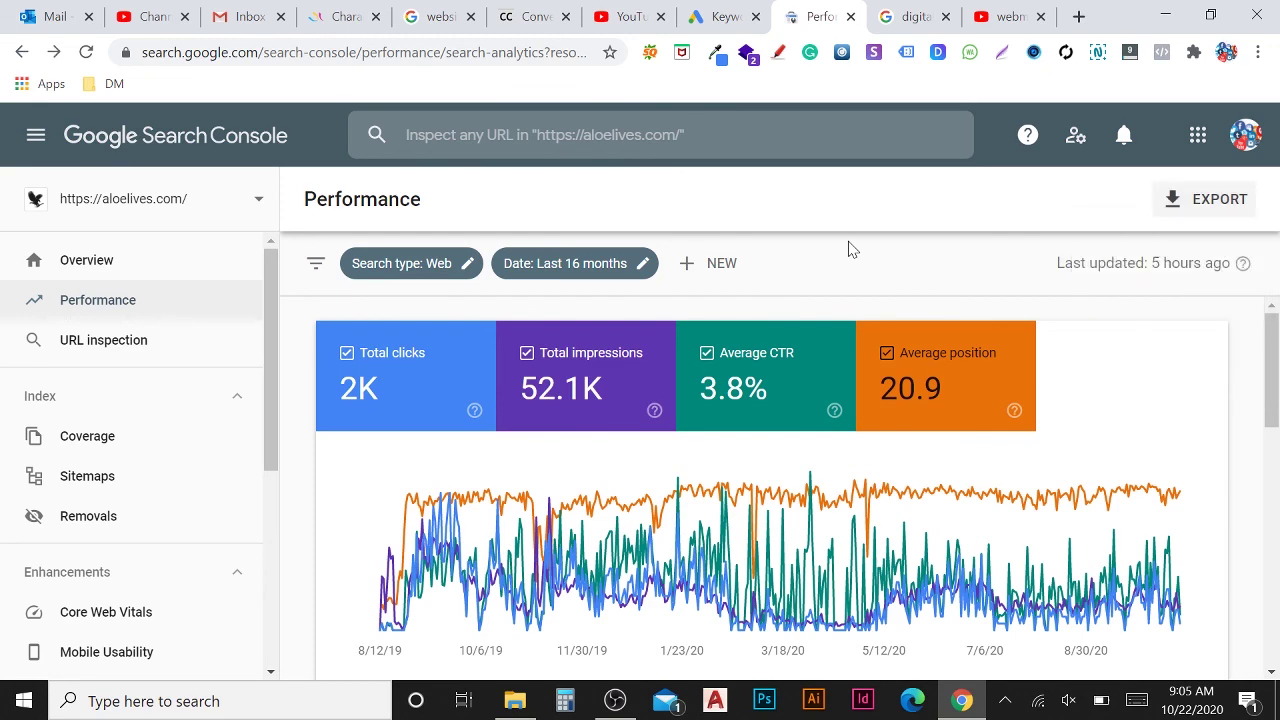
scroll(884, 309, "down", 1)
scroll(1050, 260, "up", 1)
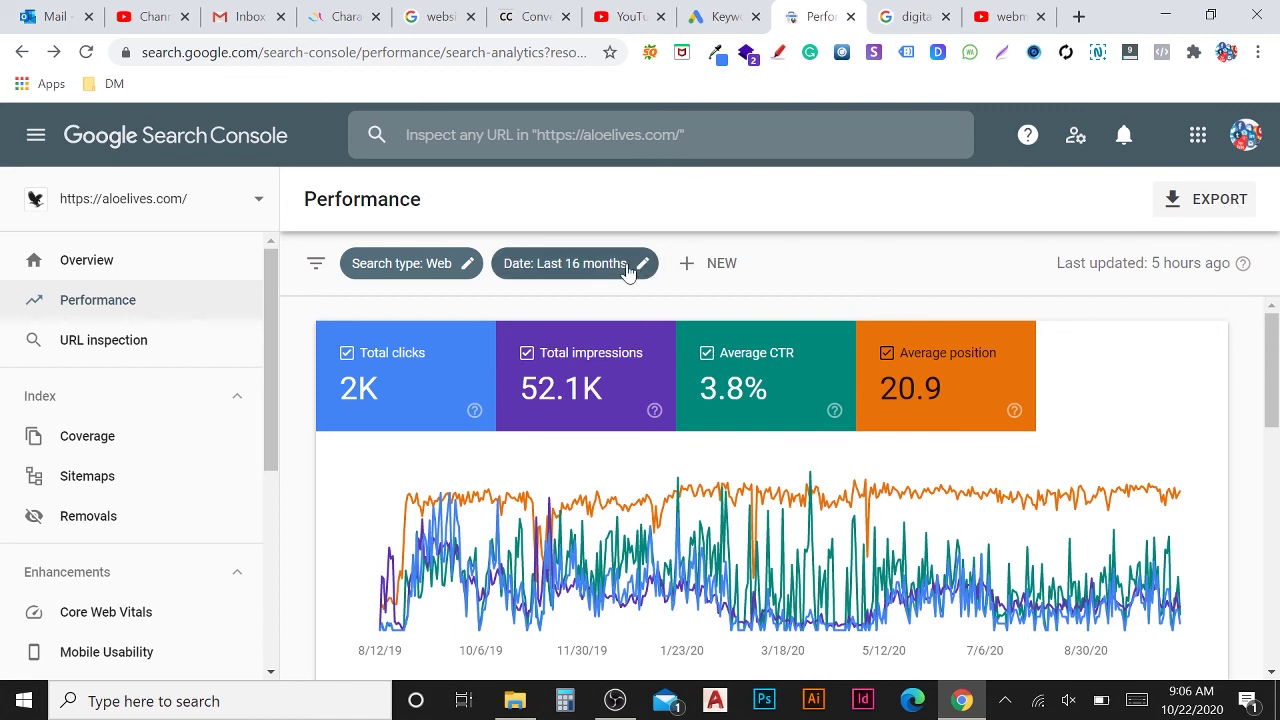
- Review the available date range options, including the custom start and end dates, and leave without applying a change
left_click(568, 268)
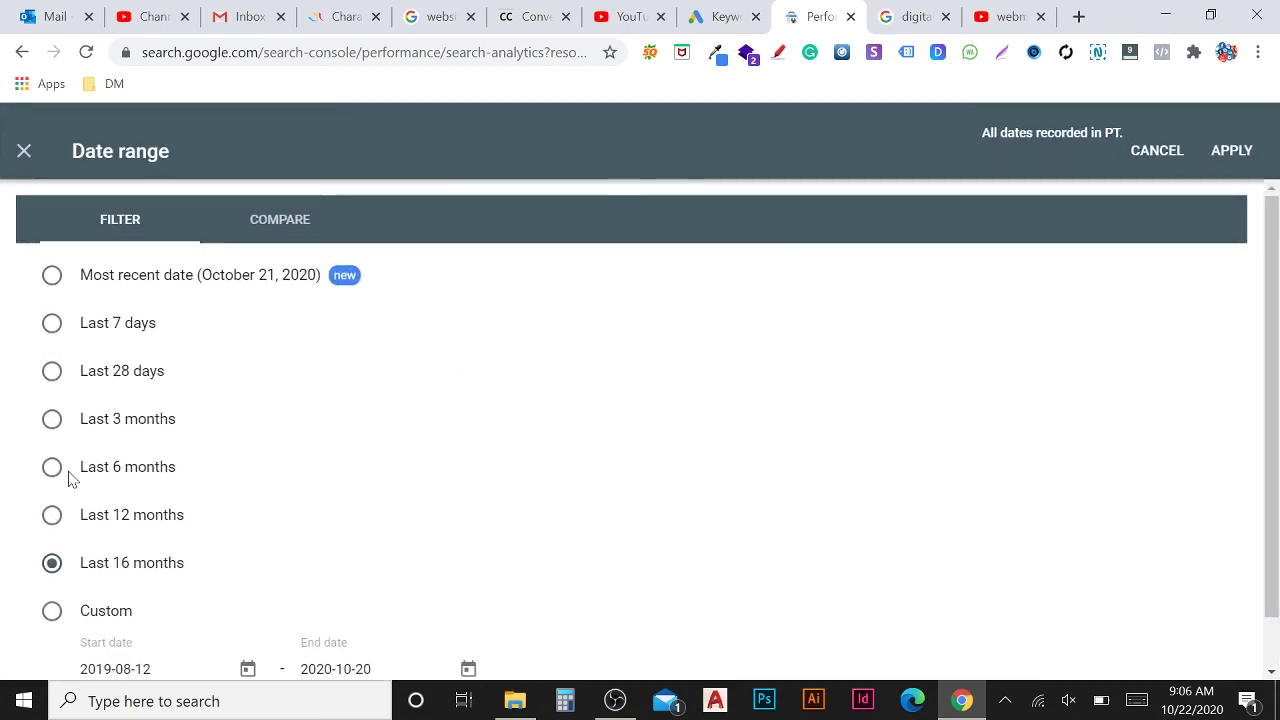
scroll(134, 608, "down", 1)
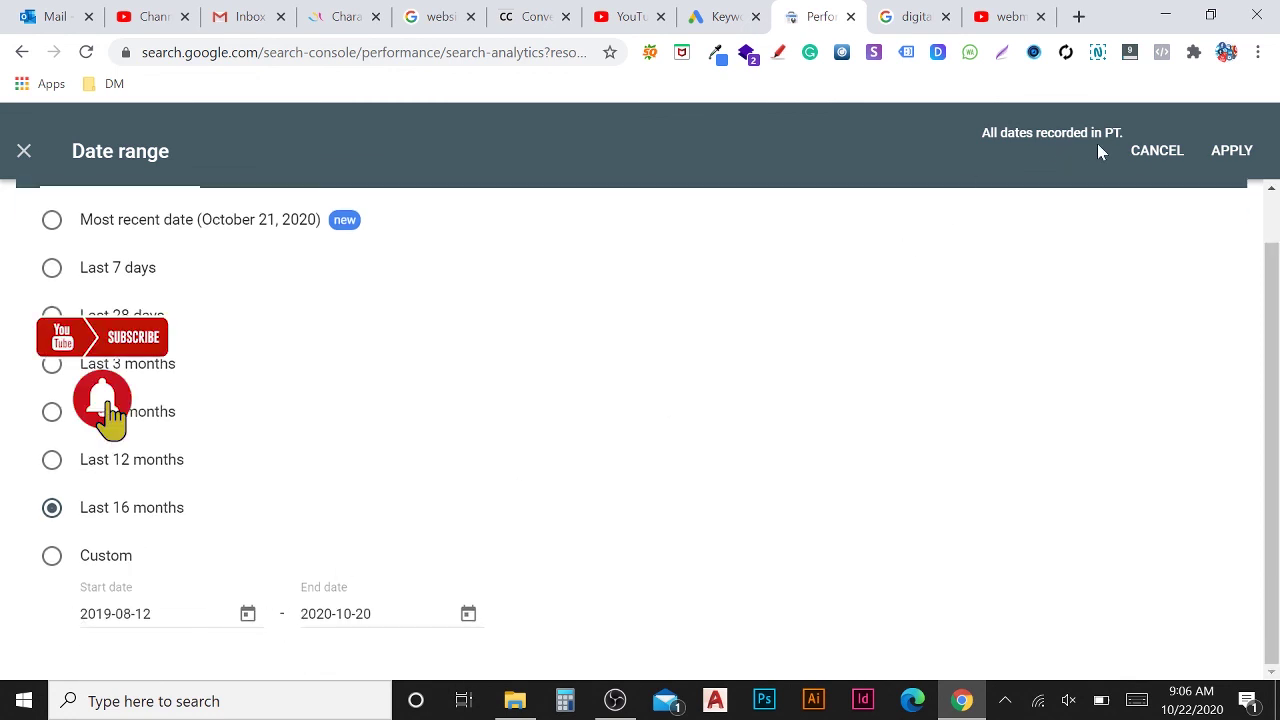
left_click(1152, 152)
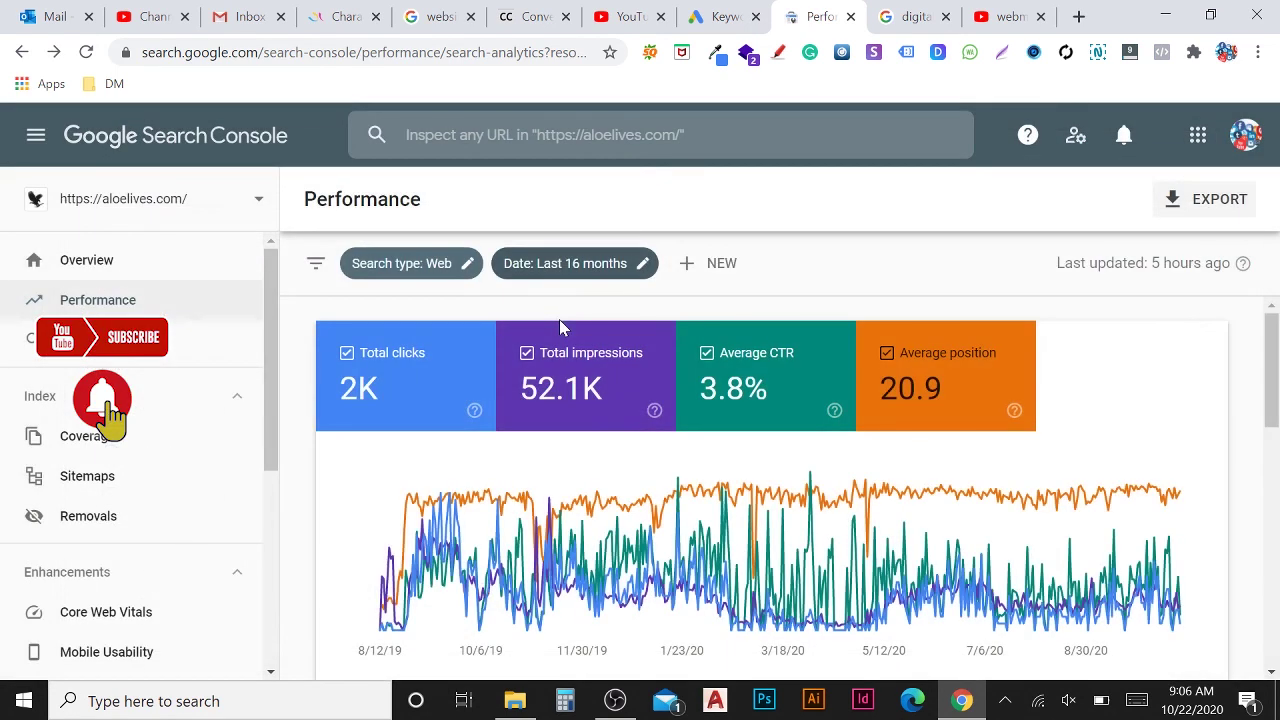